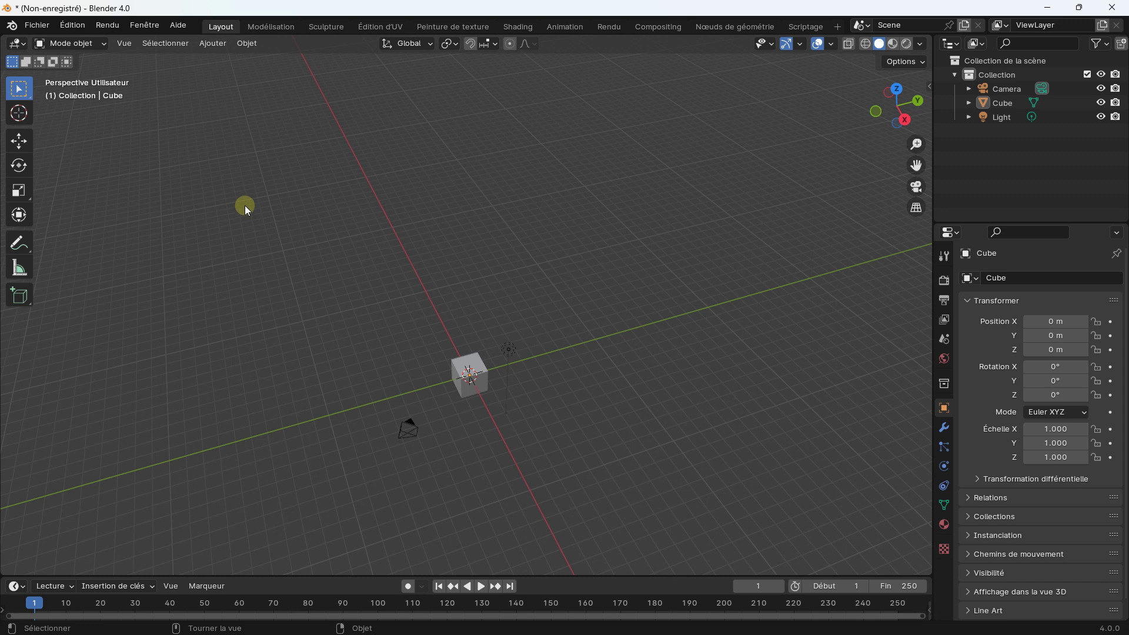
Step: Select the default Cube at the scene origin in the 3D viewport
click(474, 364)
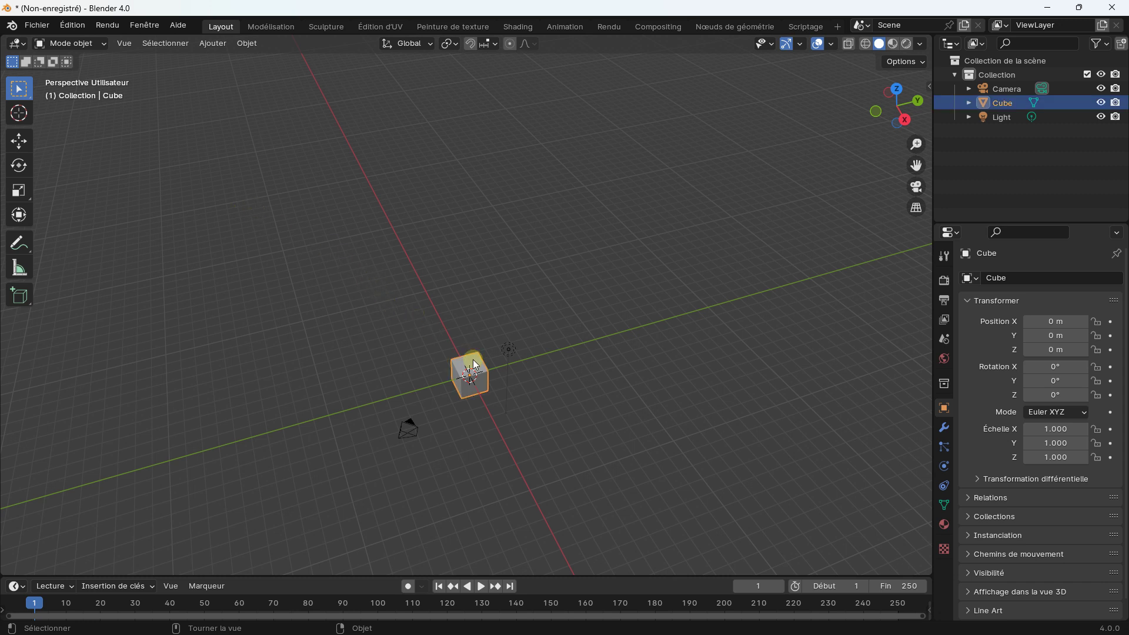
Step: Delete the cube and enable 'Ajouter courbe : Sapling Tree Gen' in Preferences > Add-ons
key(Delete)
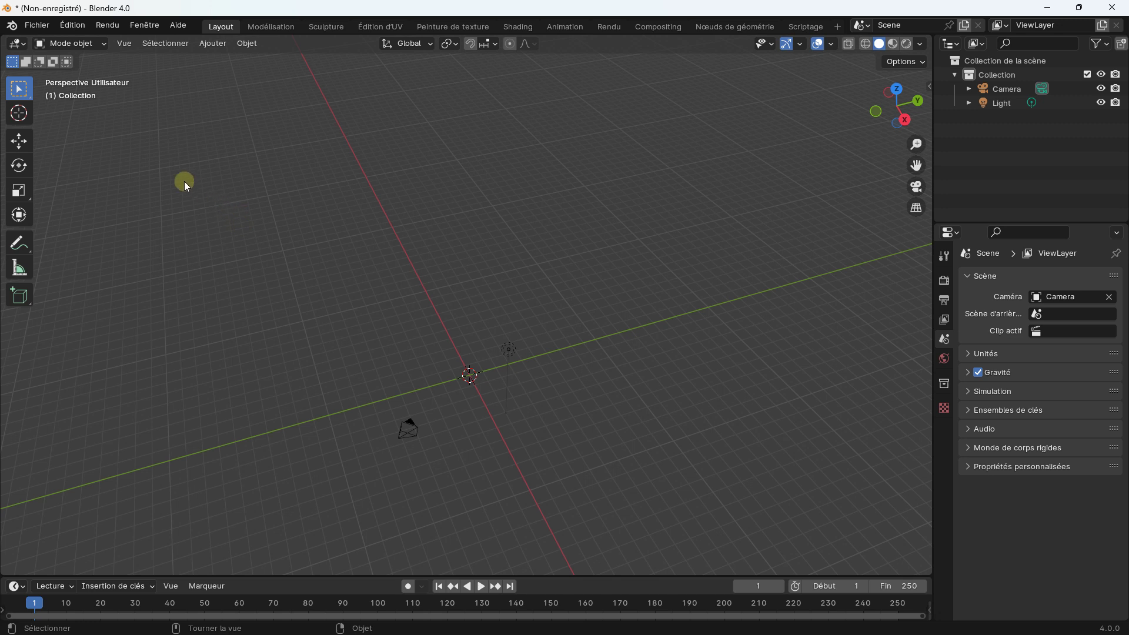
click(71, 26)
click(119, 207)
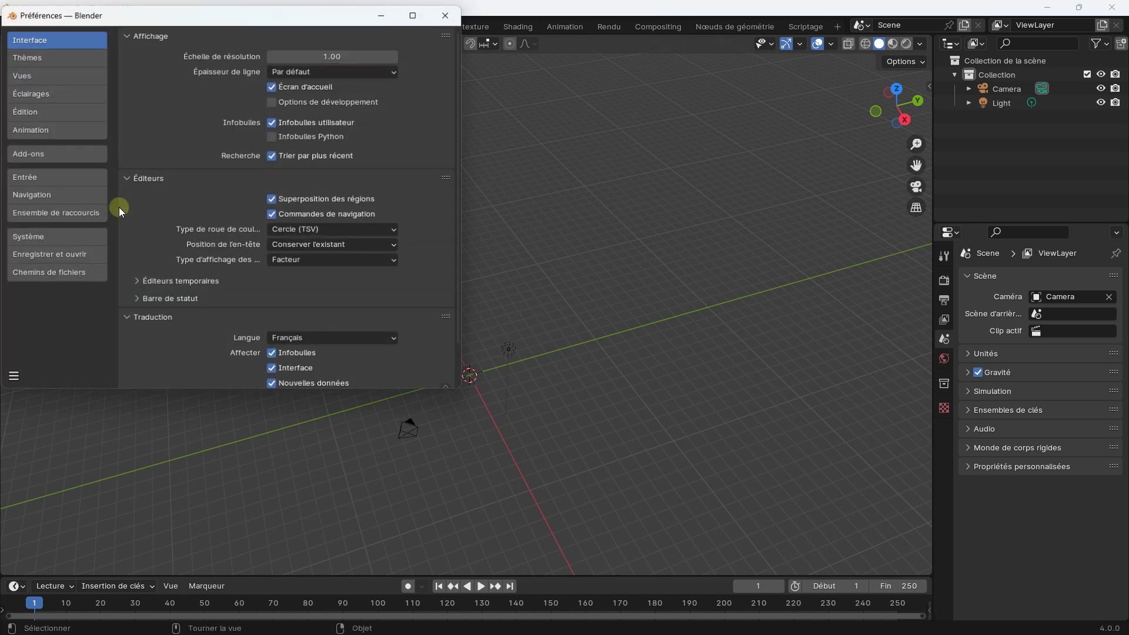
click(58, 152)
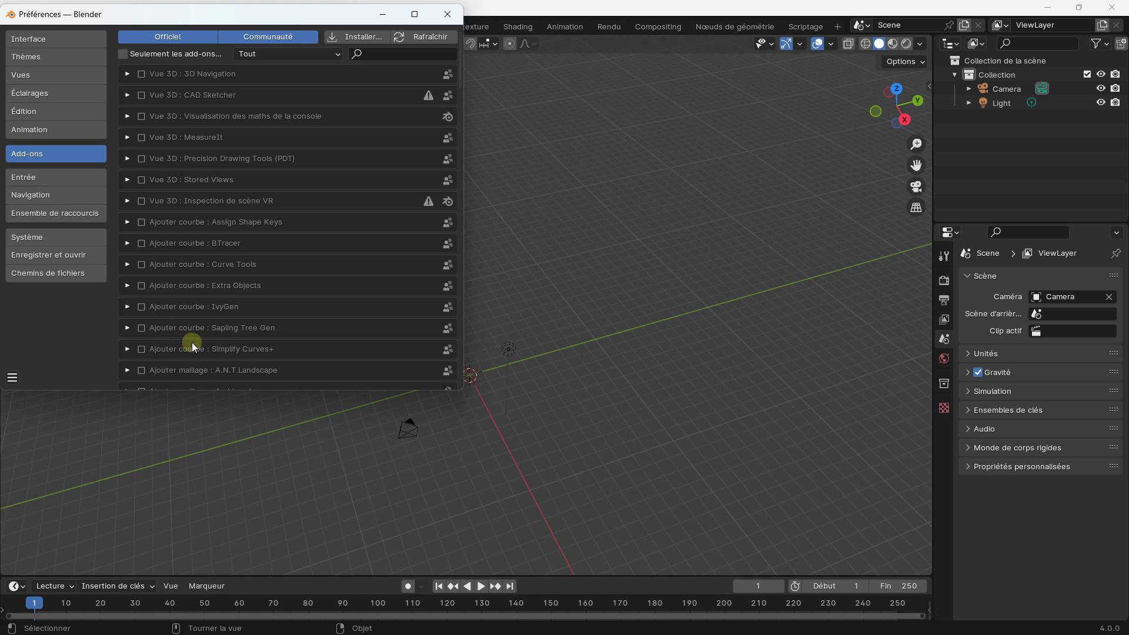
click(143, 327)
click(448, 14)
middle_drag(216, 68, 247, 238)
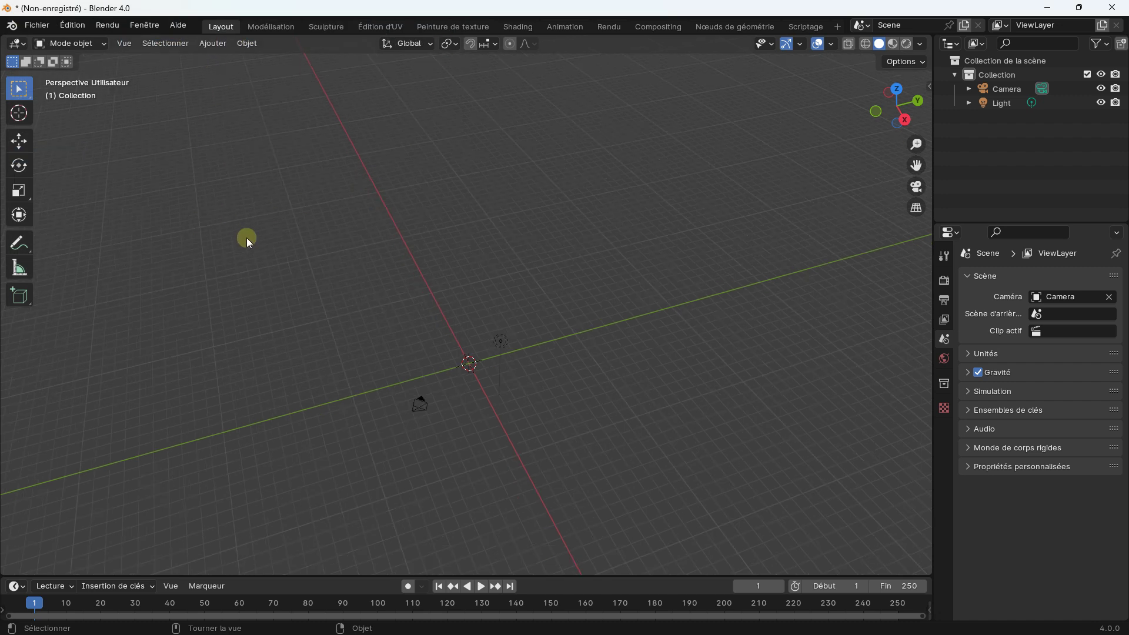
Step: Add a Sapling Tree Gen tree at the origin from the Add > Curve menu
middle_drag(246, 119, 270, 225)
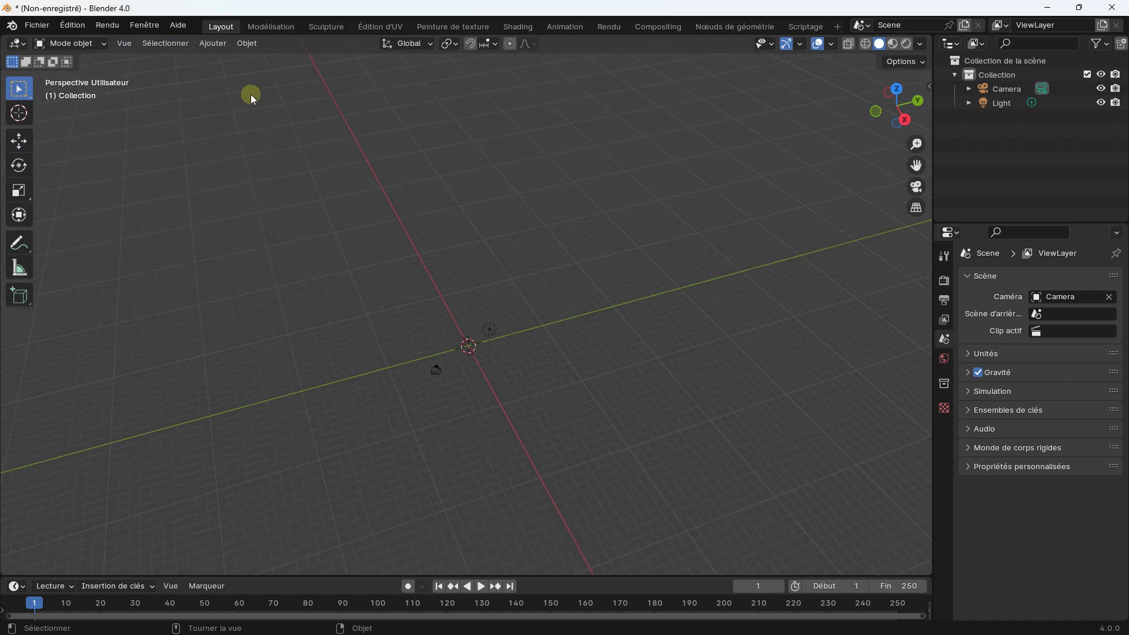
click(217, 44)
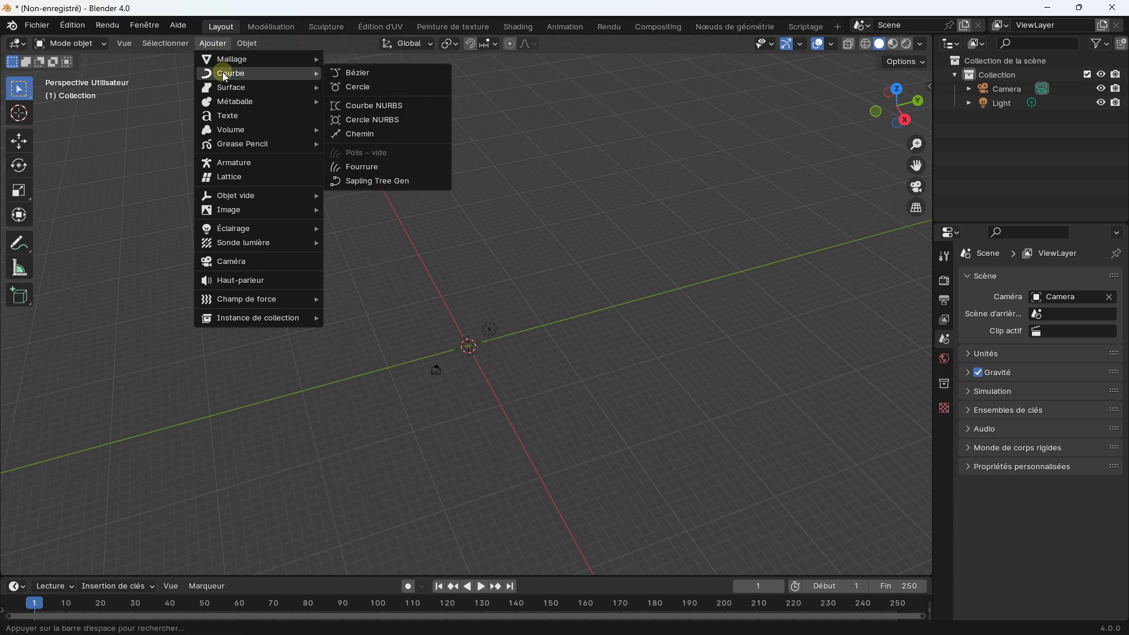
mouse_move(231, 74)
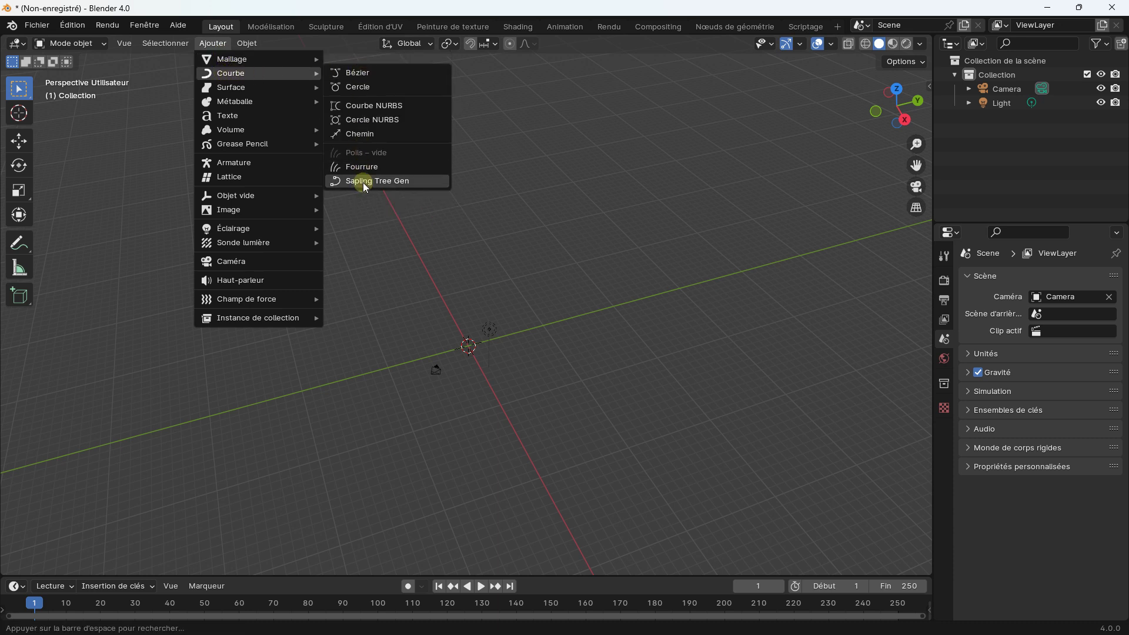
click(366, 181)
scroll(496, 364, up, 4)
scroll(491, 361, up, 3)
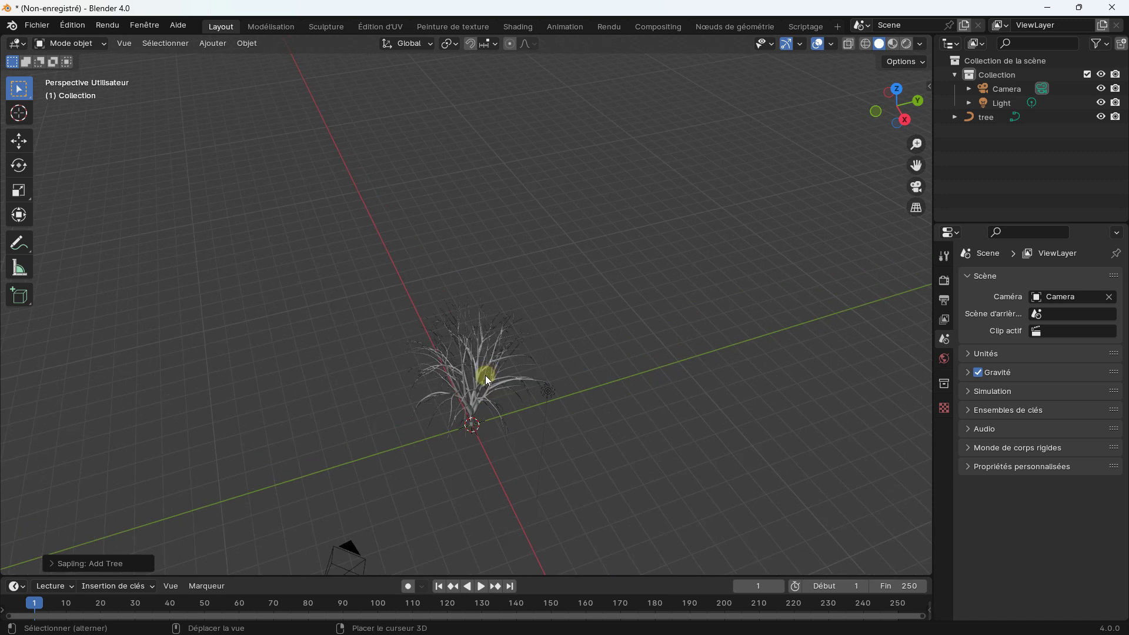
Step: Orbit around the new tree and expand the Sapling: Add Tree settings panel
middle_drag(452, 288, 452, 256)
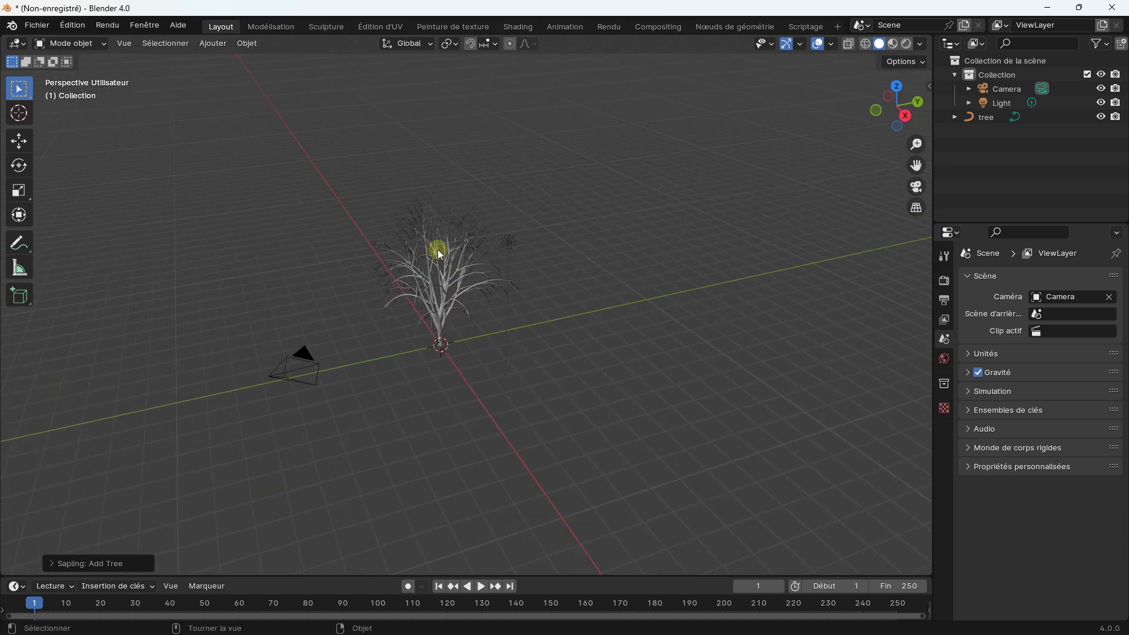
middle_drag(359, 256, 379, 276)
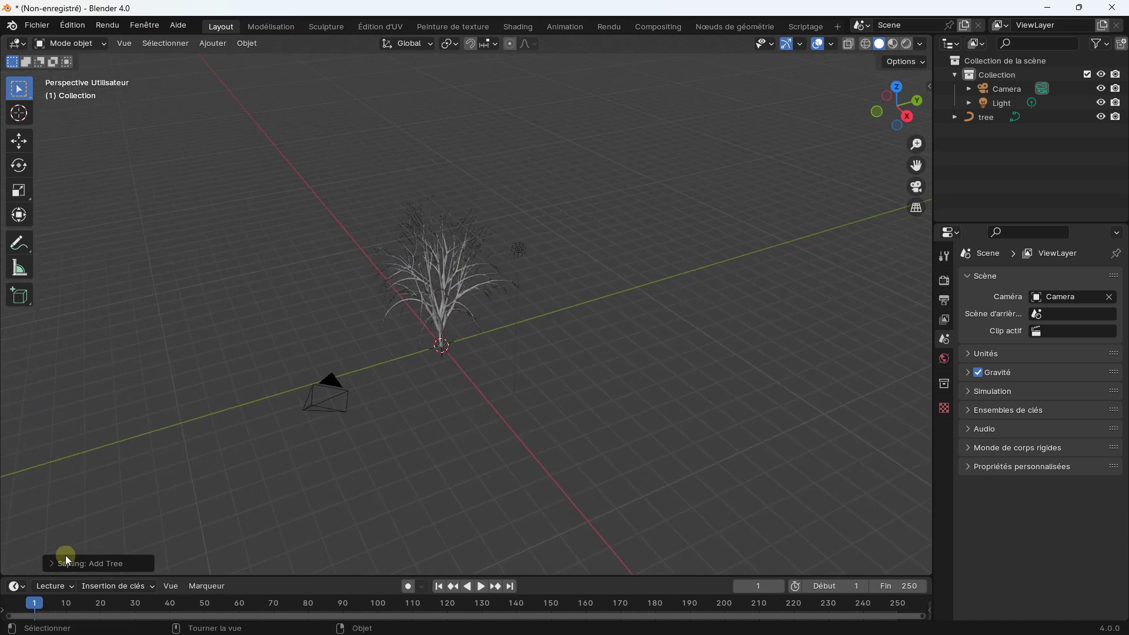
click(52, 563)
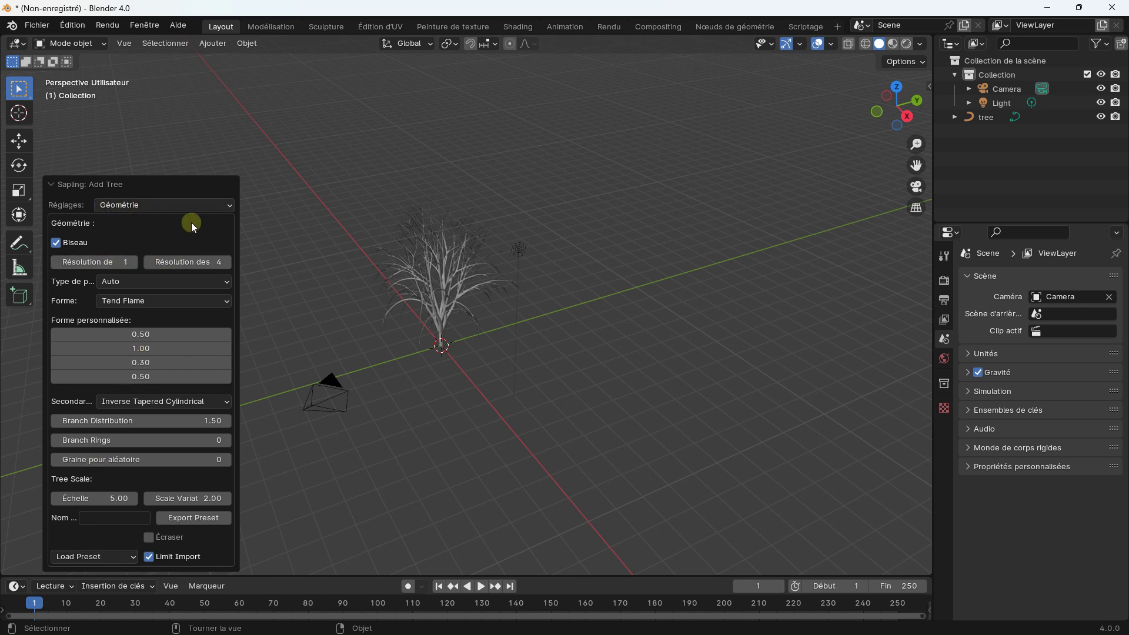
Step: Show the Geometry settings page, frame the tree larger, and open the Load Preset dropdown
click(130, 206)
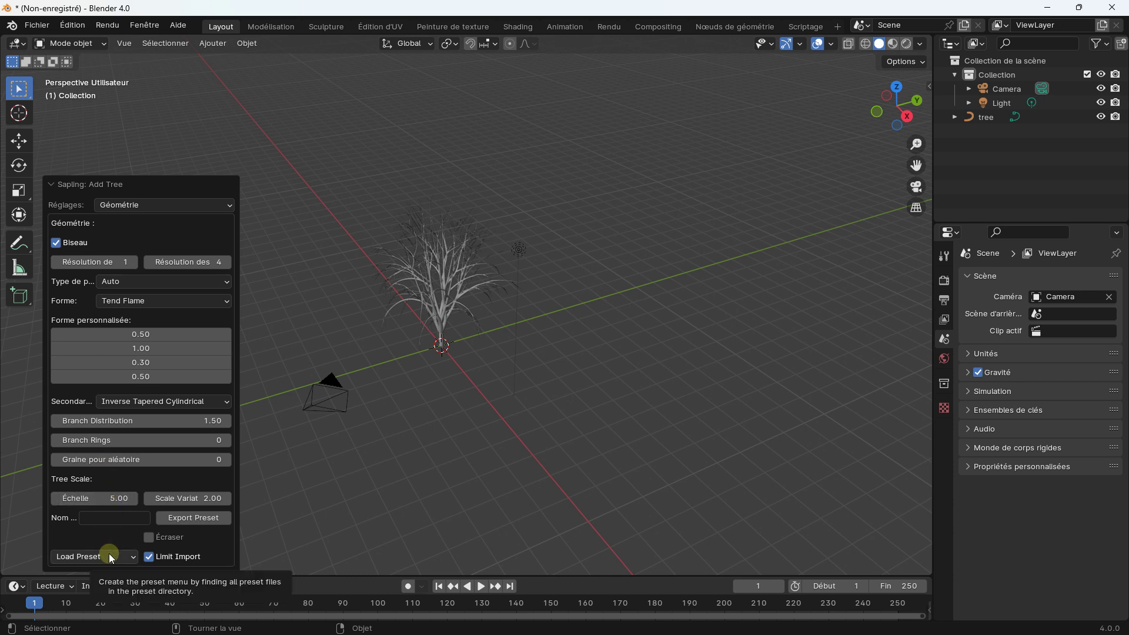
scroll(471, 263, up, 3)
shift+middle_drag(420, 277, 434, 323)
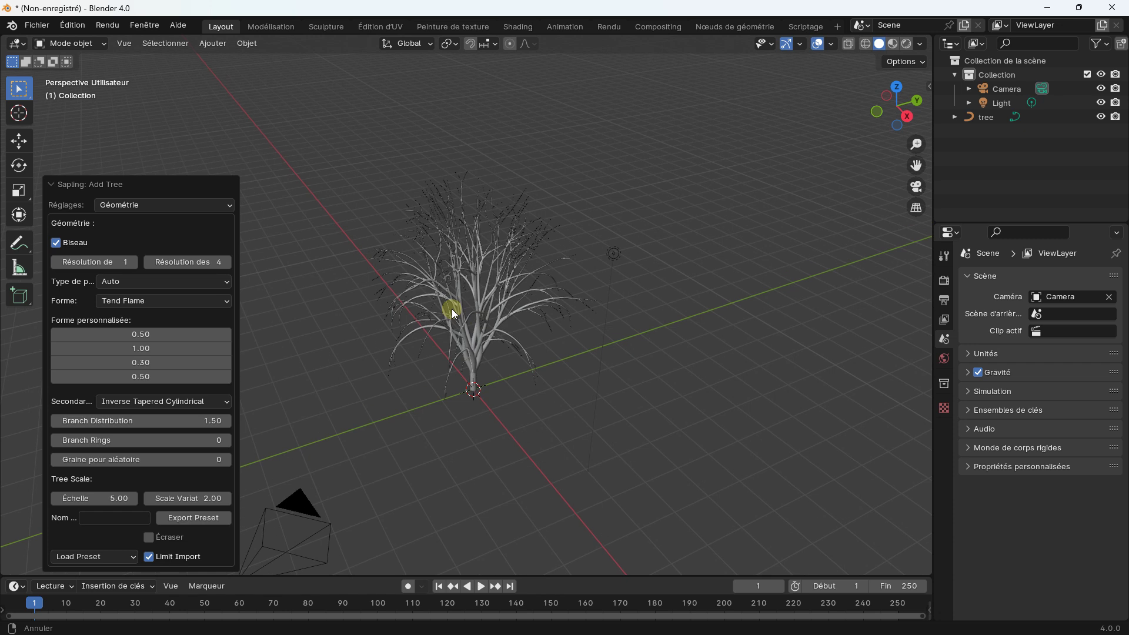
click(94, 556)
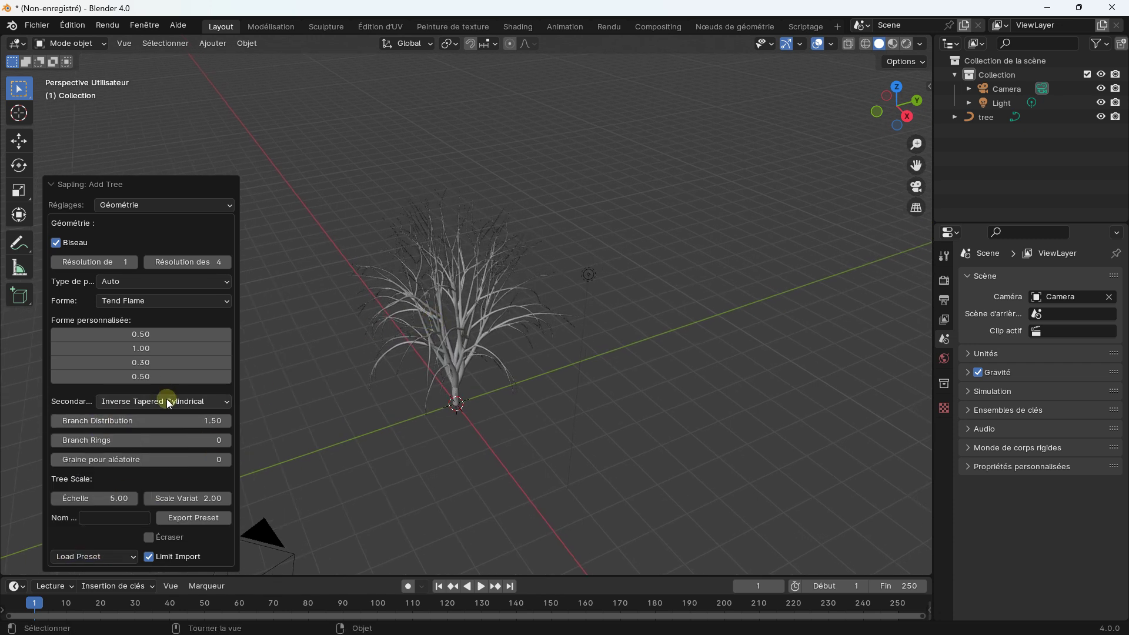
click(115, 557)
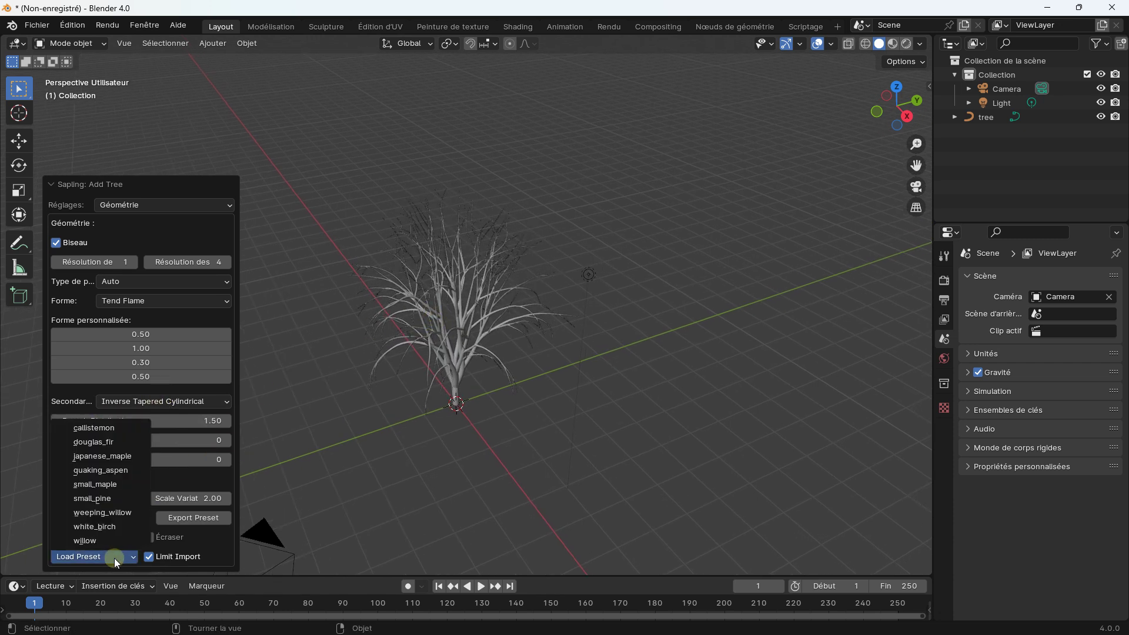
Step: Load the douglas_fir preset, then try the japanese_maple and small_pine presets
click(94, 442)
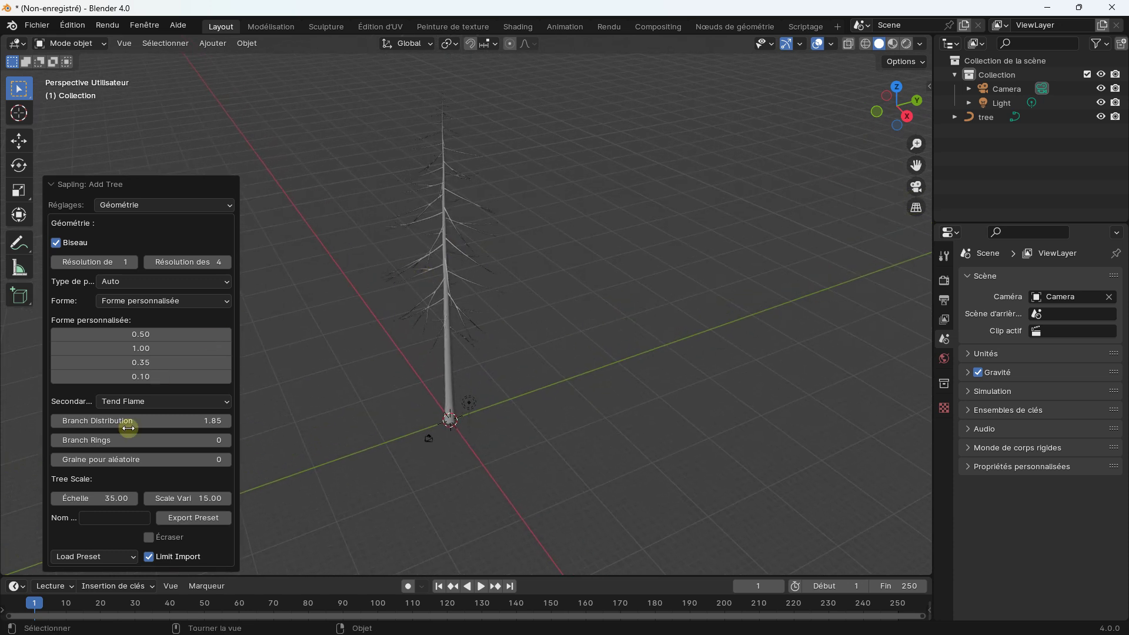
click(90, 555)
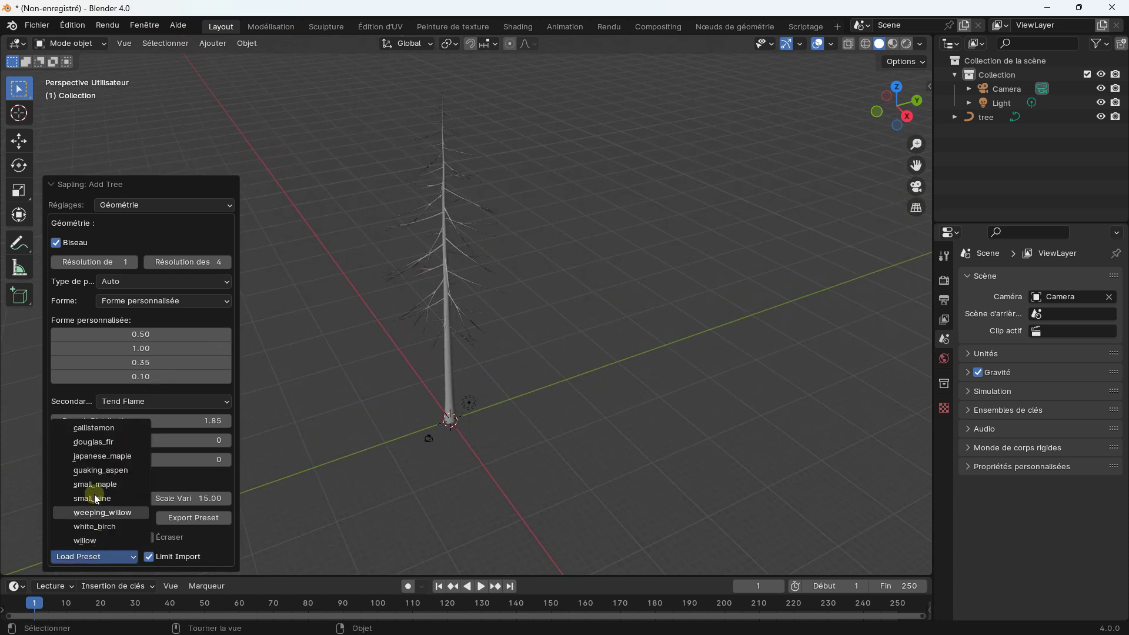
click(97, 457)
shift+middle_drag(434, 456, 488, 328)
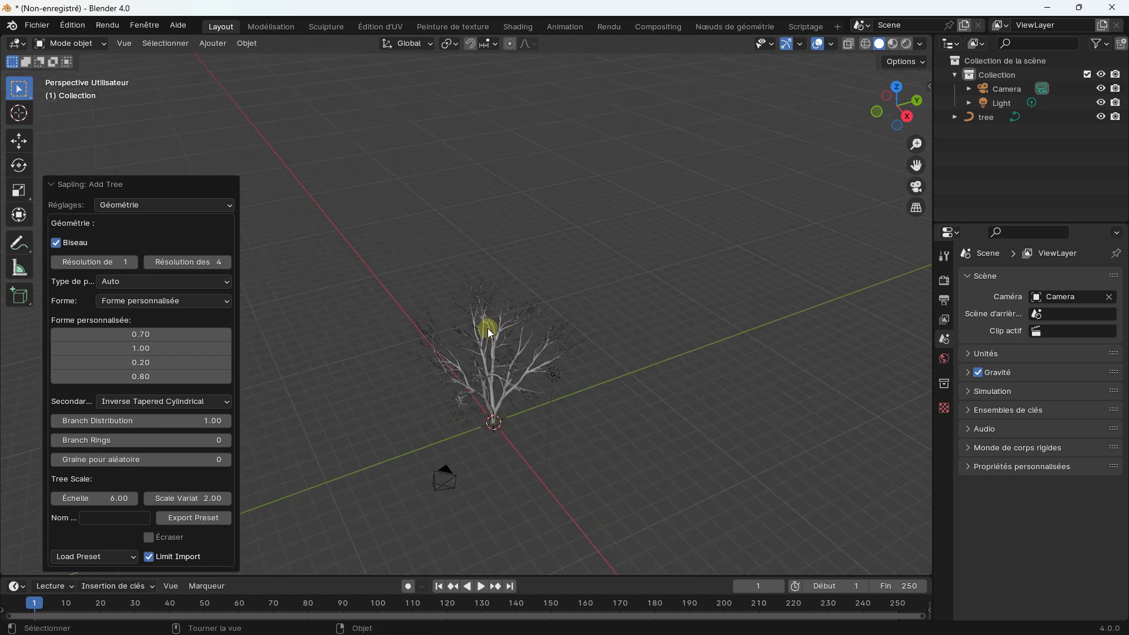
click(97, 557)
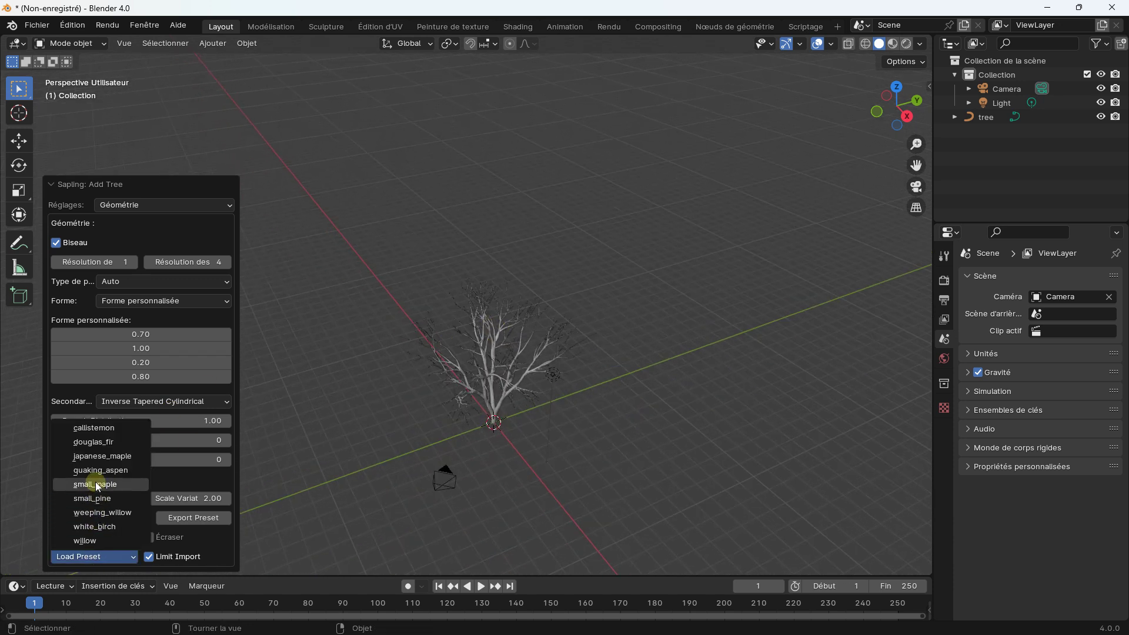
click(97, 498)
scroll(518, 410, up, 3)
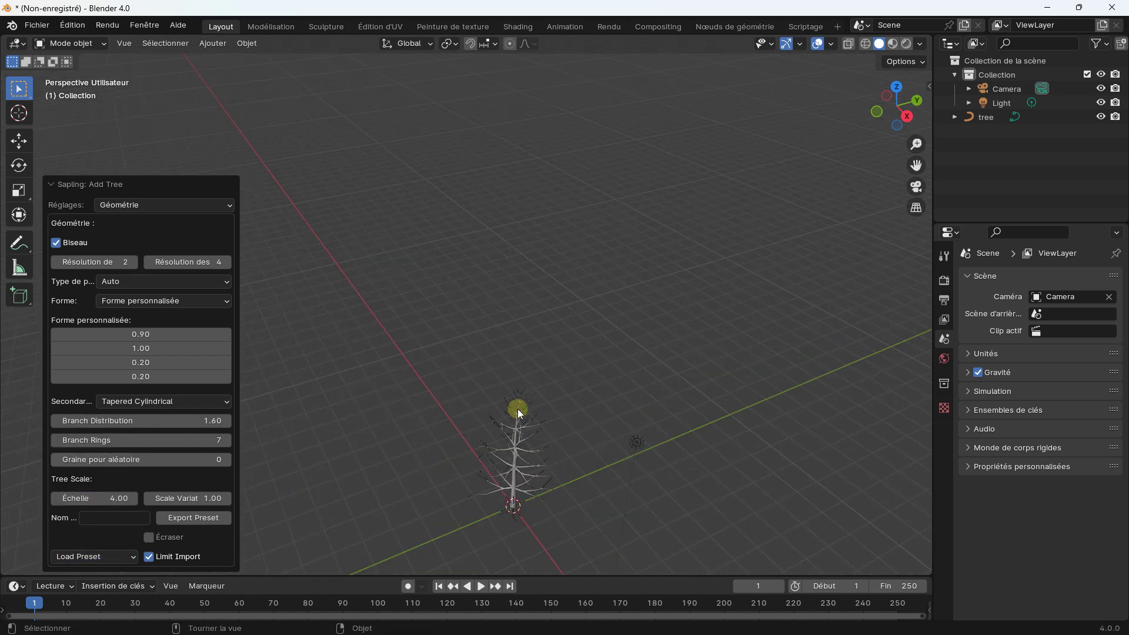
scroll(497, 335, up, 2)
Step: Try the willow preset, then reload douglas_fir as the final tree shape
click(104, 552)
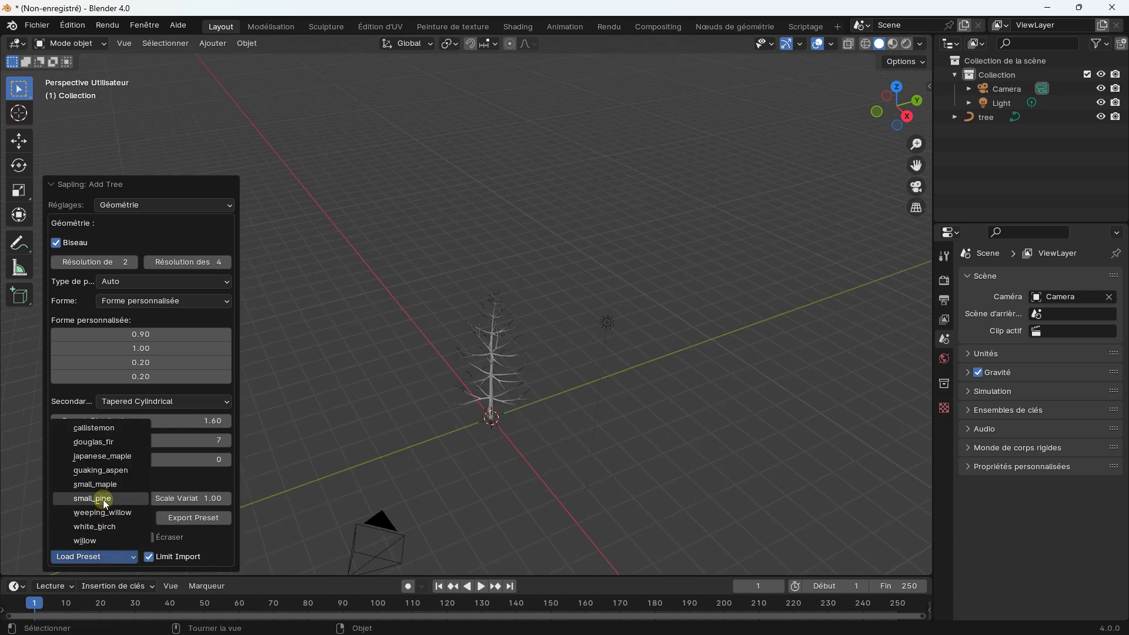
click(98, 541)
scroll(437, 348, down, 5)
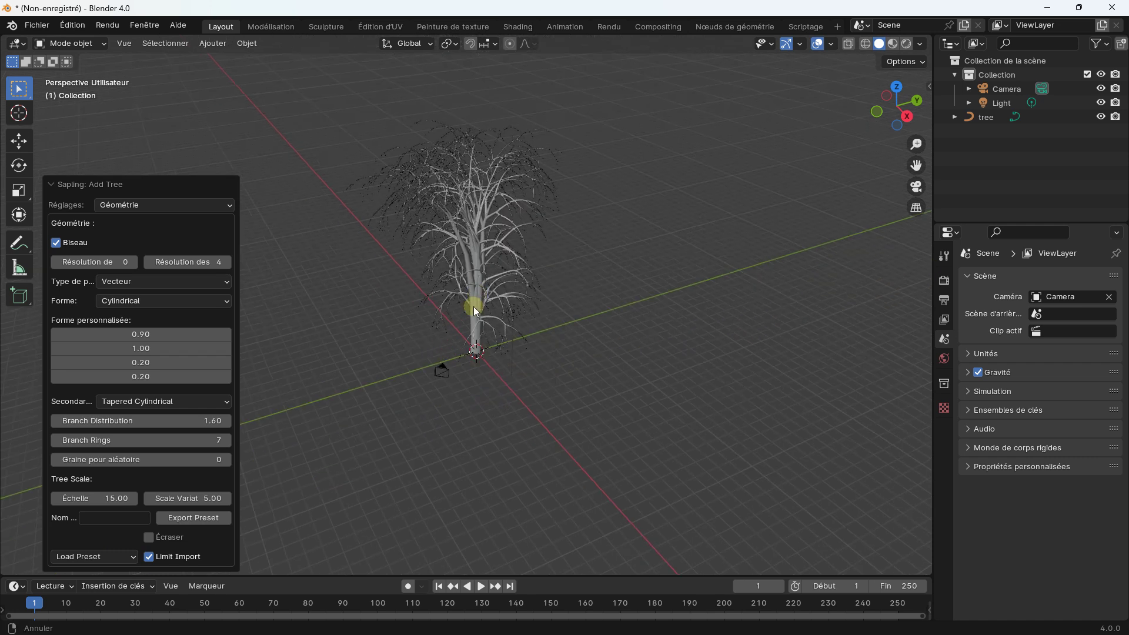
scroll(465, 319, up, 1)
click(98, 558)
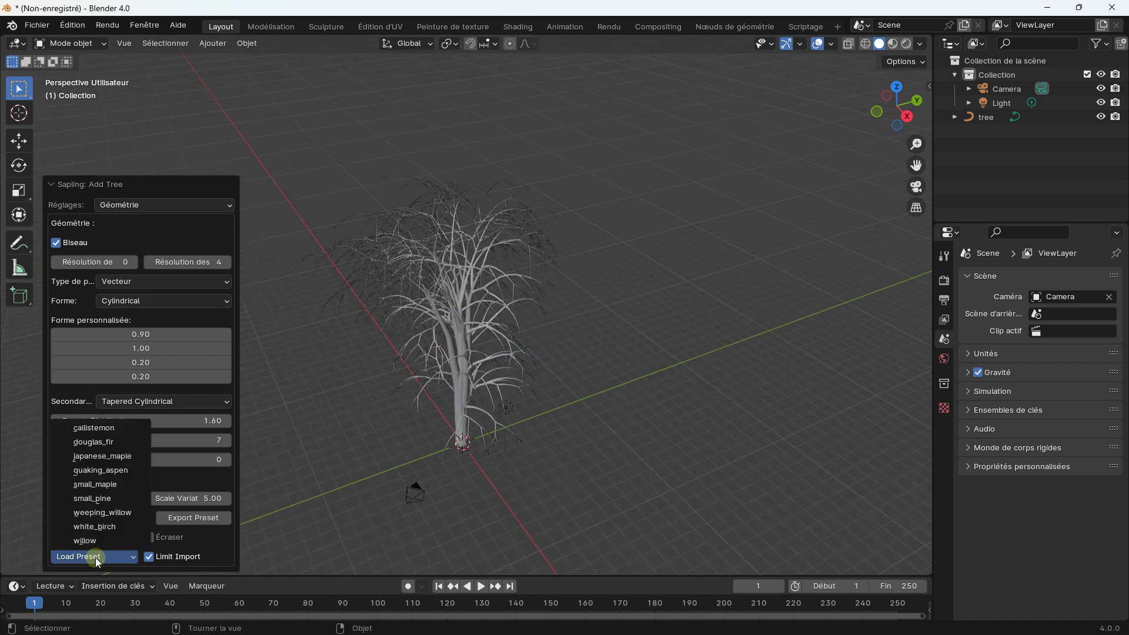
click(105, 447)
scroll(484, 316, down, 2)
scroll(483, 323, up, 4)
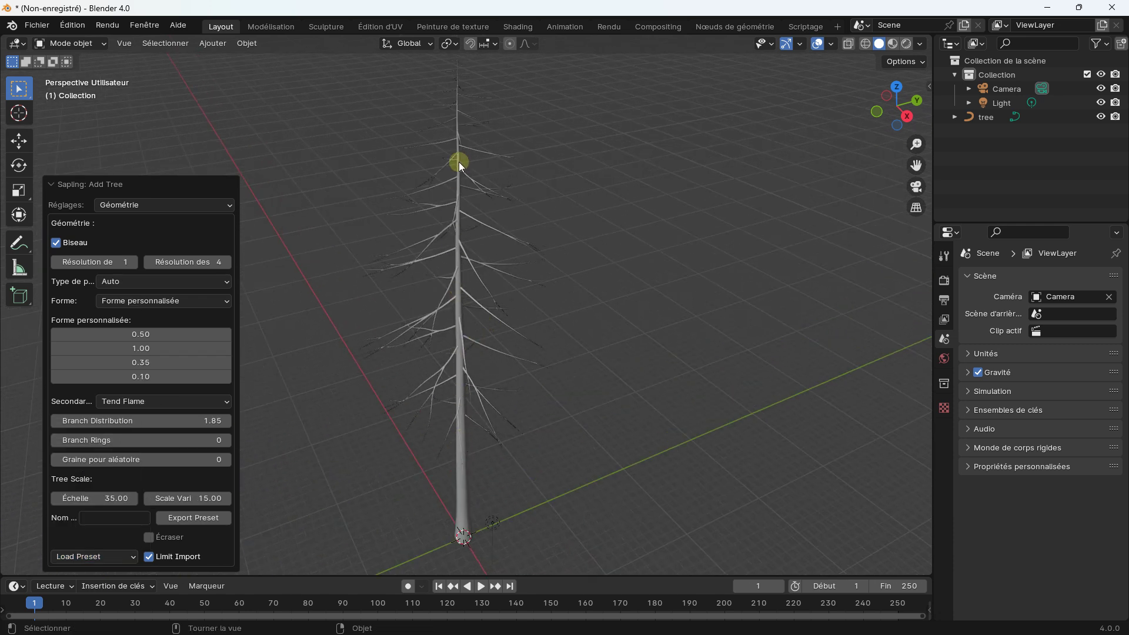
scroll(458, 231, up, 2)
scroll(467, 266, down, 4)
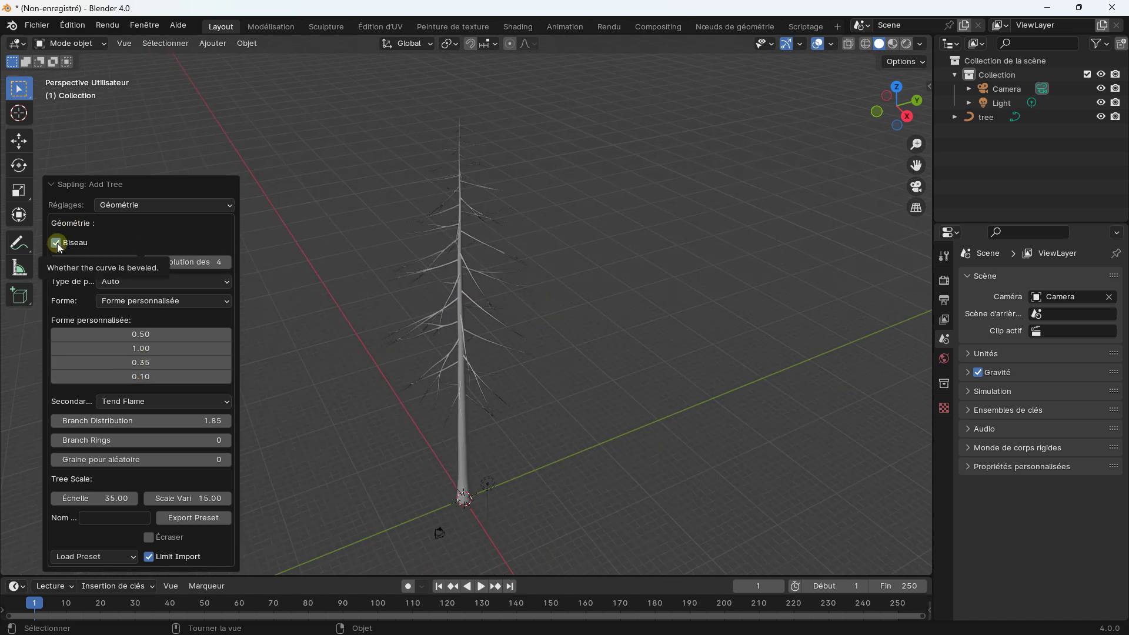
Step: Turn Bevel off to view the tree as lines and inspect the tree object in the outliner
scroll(422, 211, up, 3)
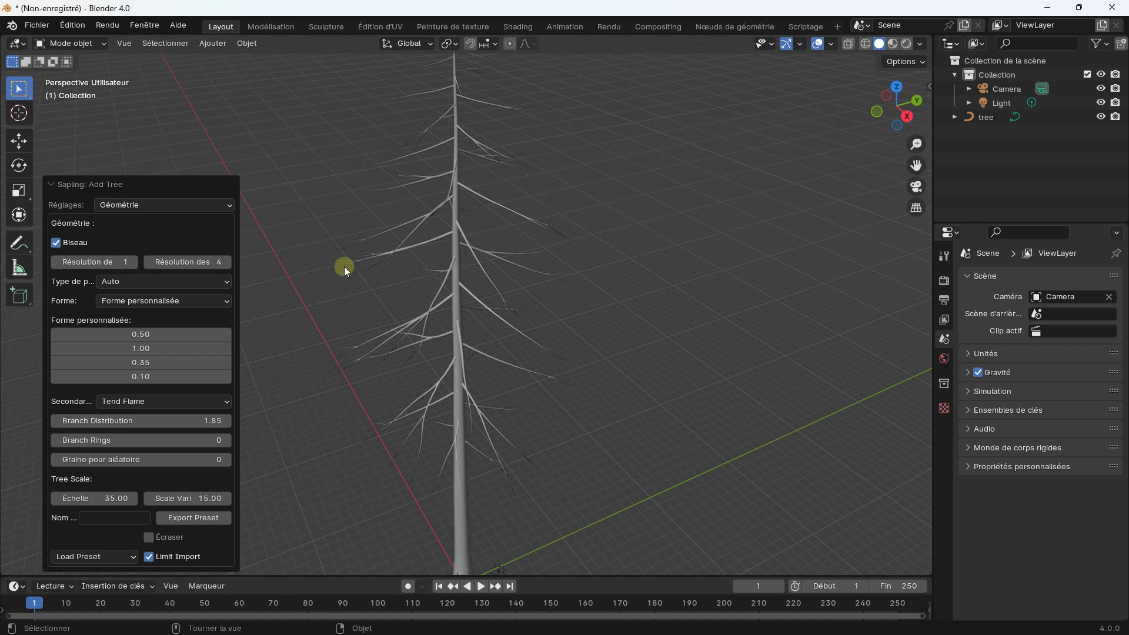
scroll(341, 266, down, 1)
click(55, 242)
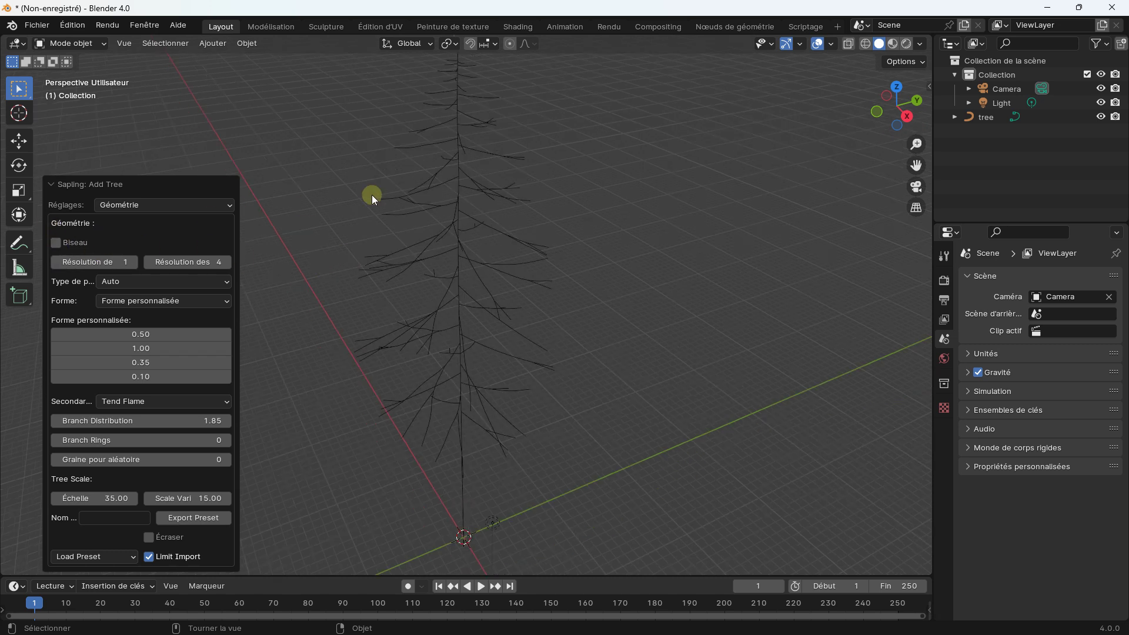
scroll(471, 265, up, 3)
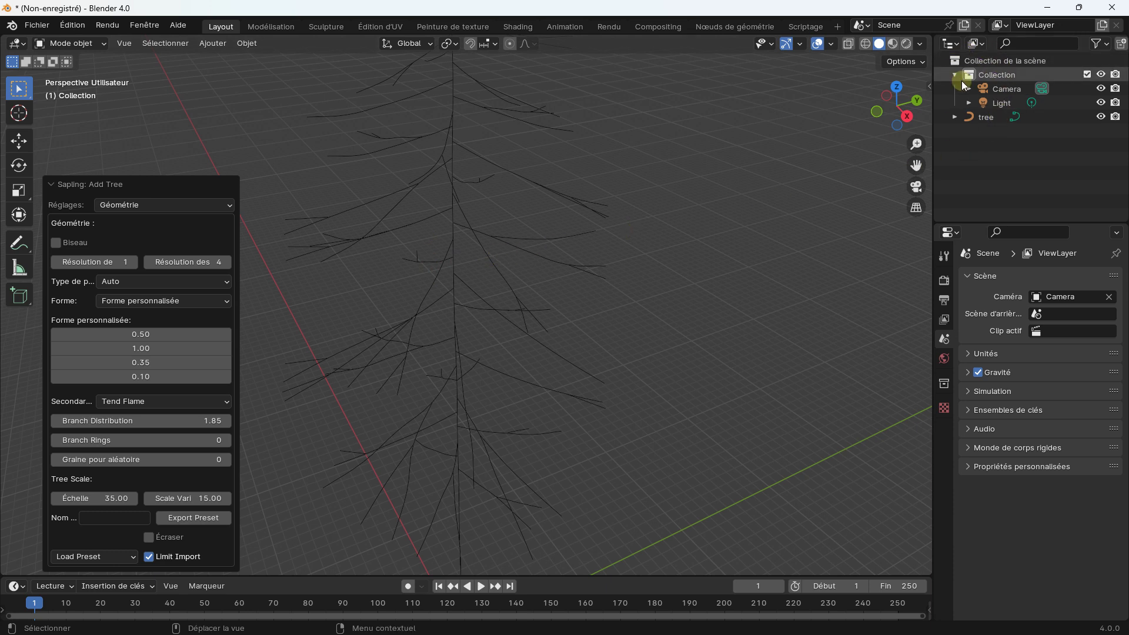
click(955, 118)
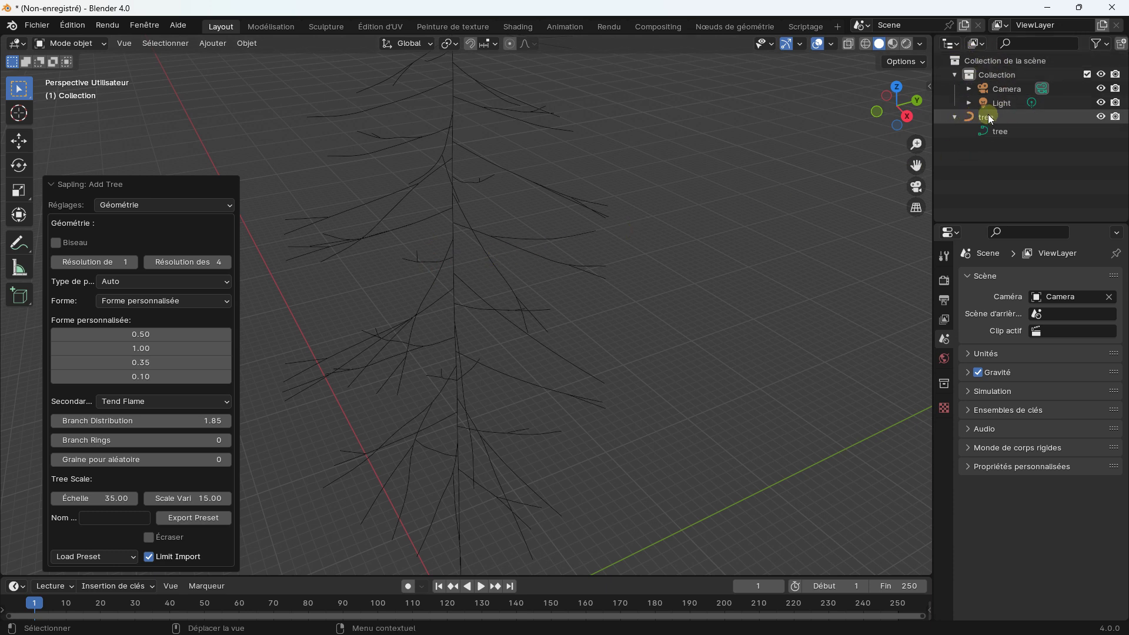
click(955, 117)
Step: Re-enable Bevel (Biseau) so the fir's trunk and branches gain solid thickness
scroll(474, 277, down, 3)
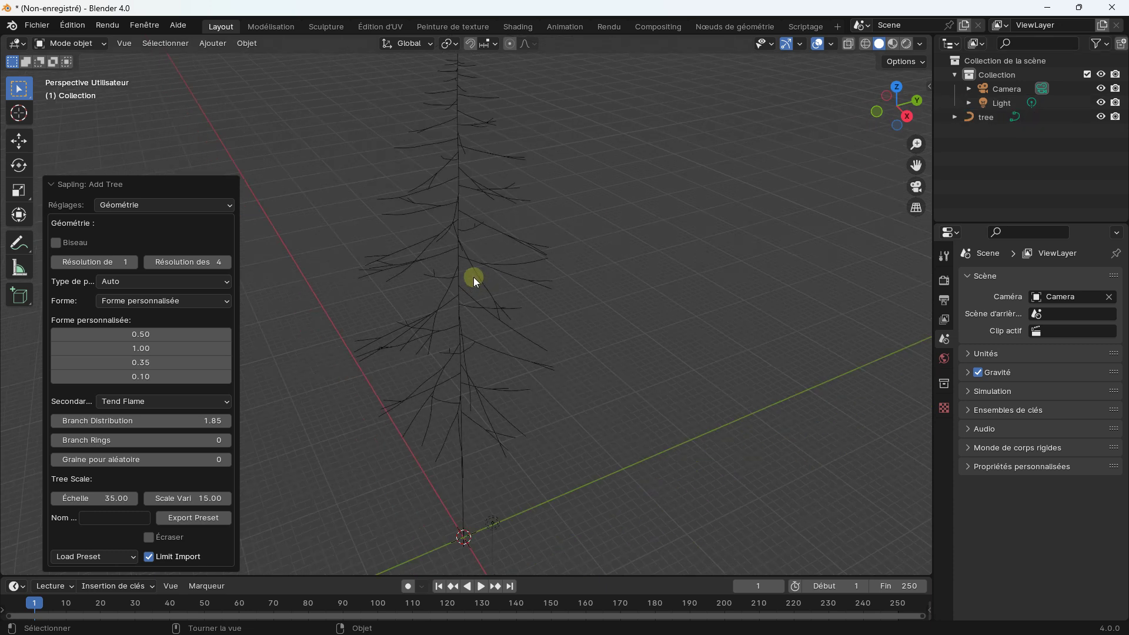
click(61, 242)
scroll(446, 299, down, 2)
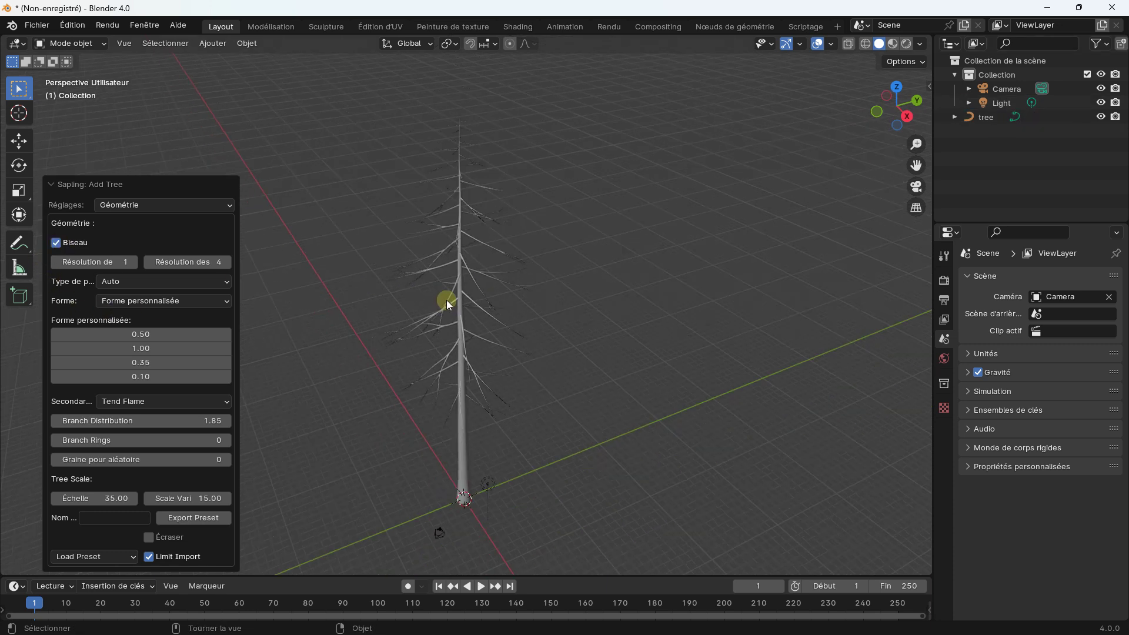
scroll(473, 264, up, 2)
scroll(479, 277, up, 1)
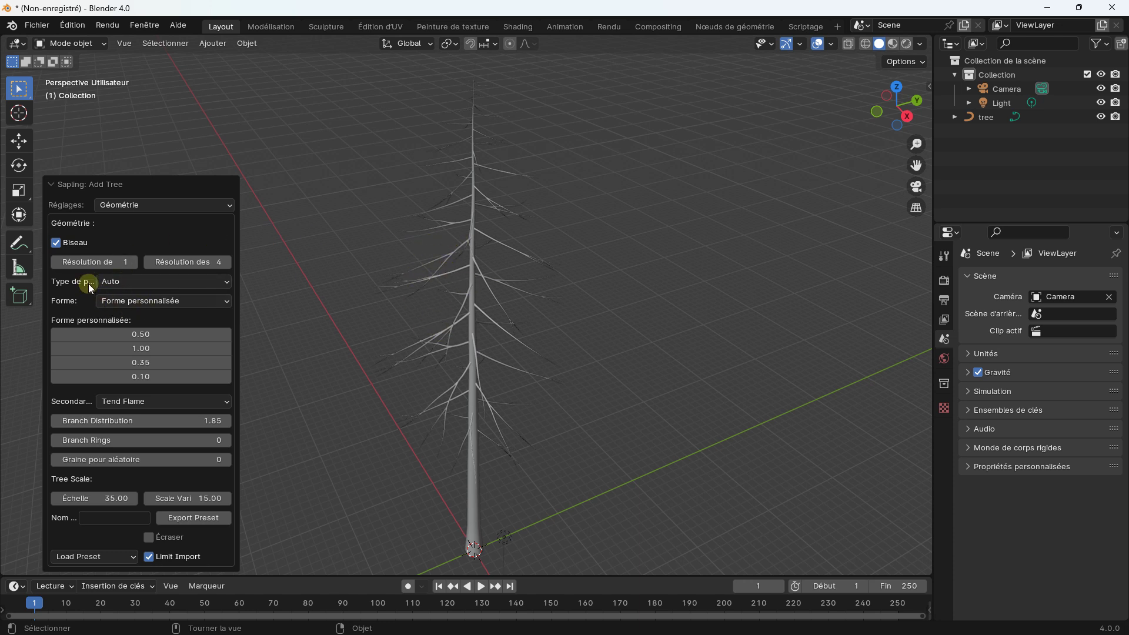
click(133, 301)
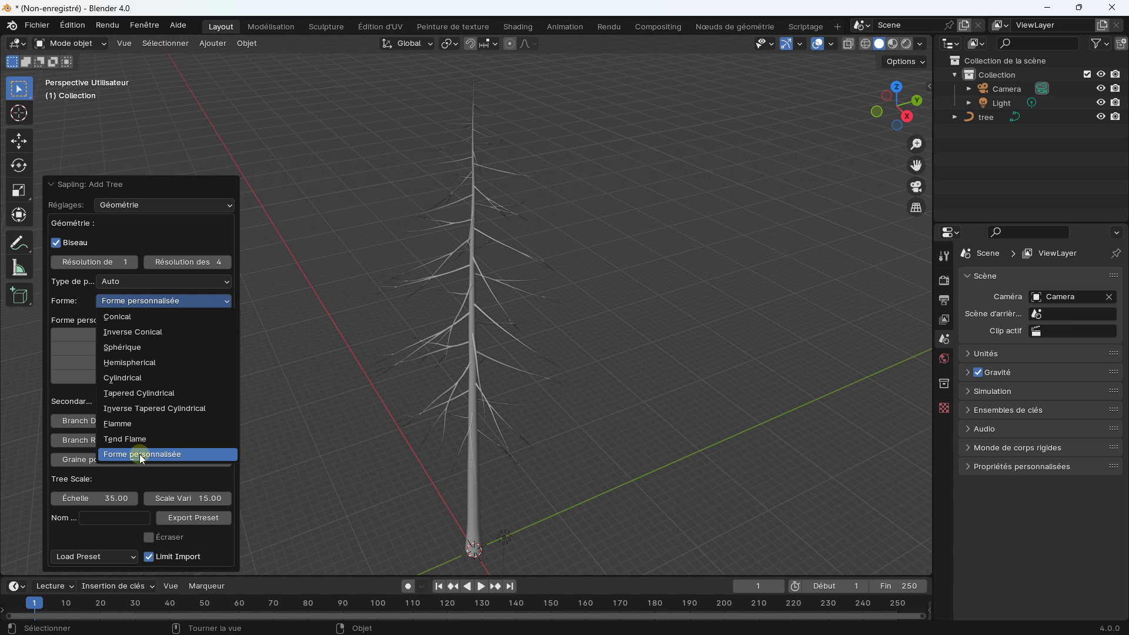
click(118, 377)
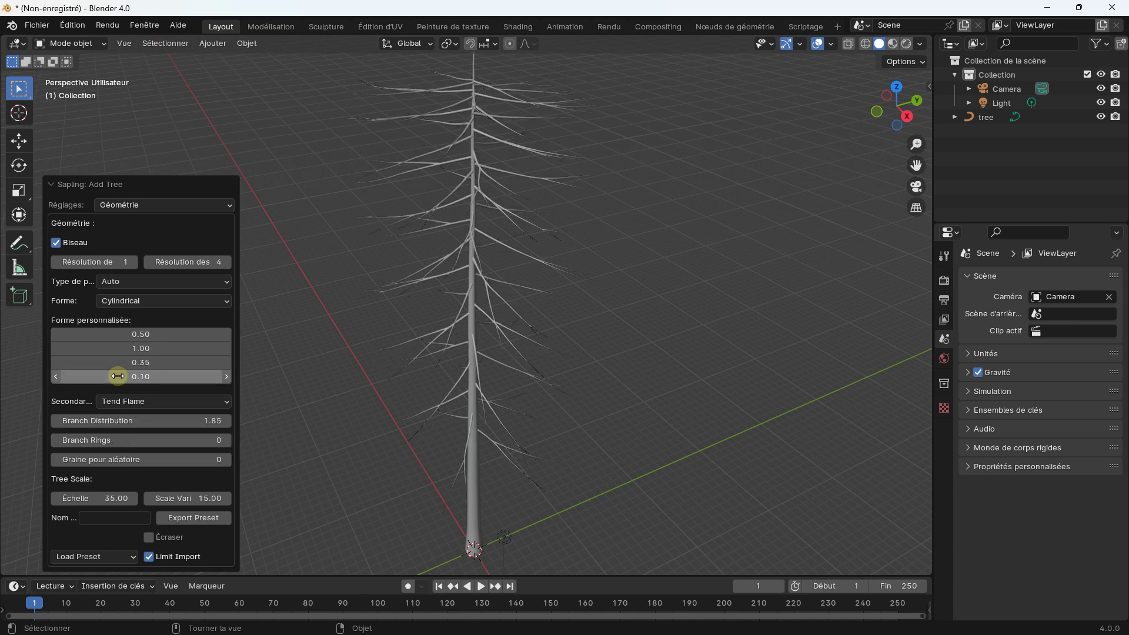
scroll(459, 328, down, 2)
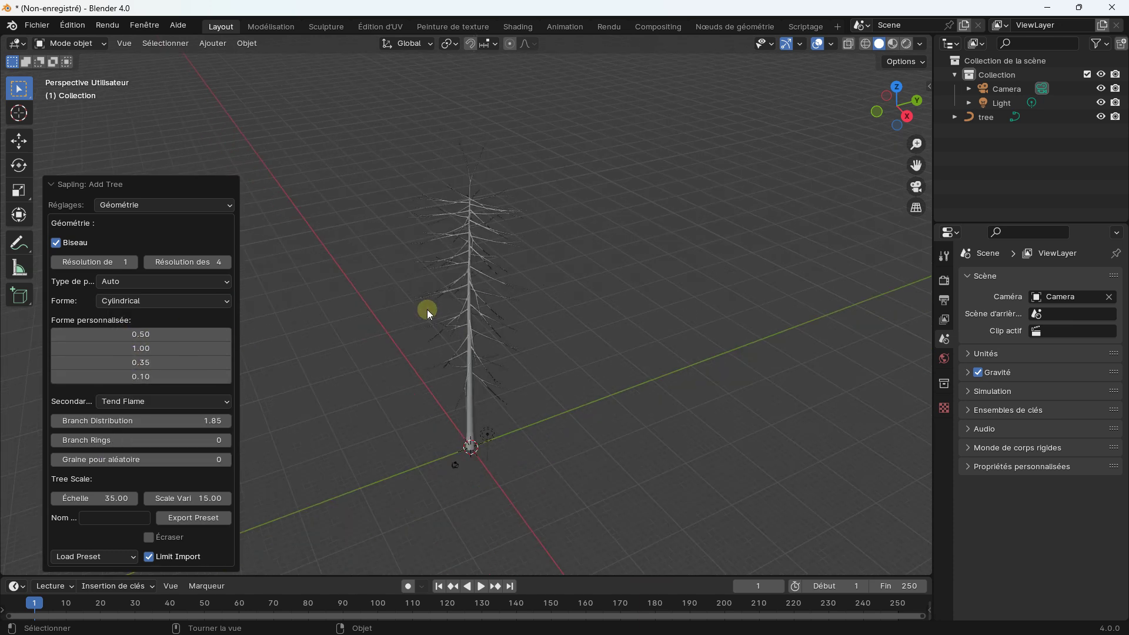
click(145, 347)
click(126, 302)
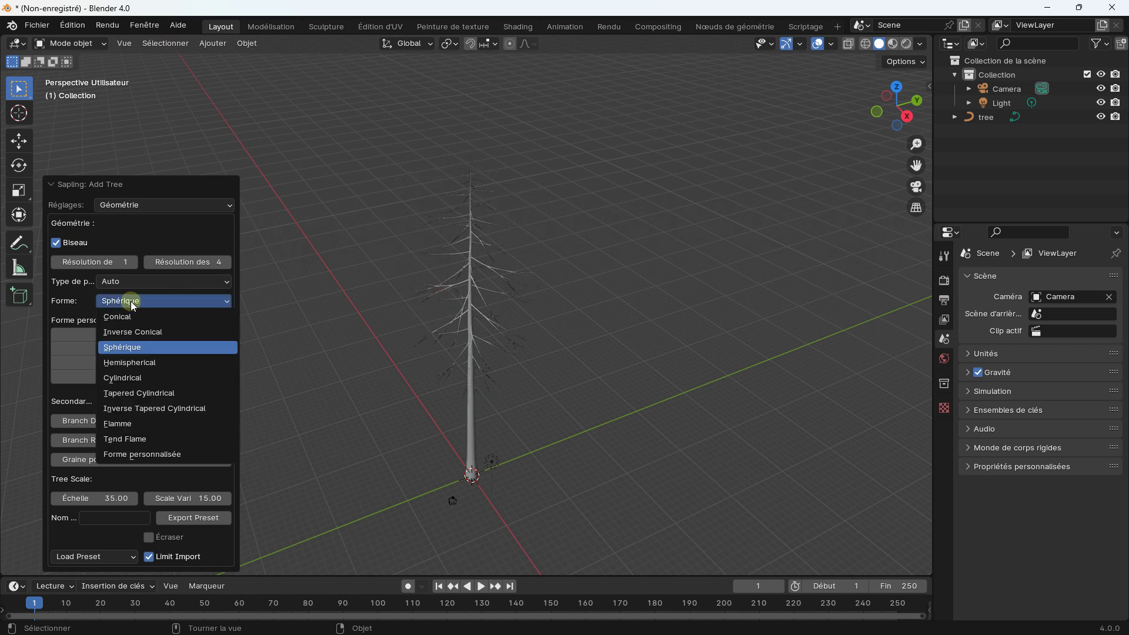
click(127, 456)
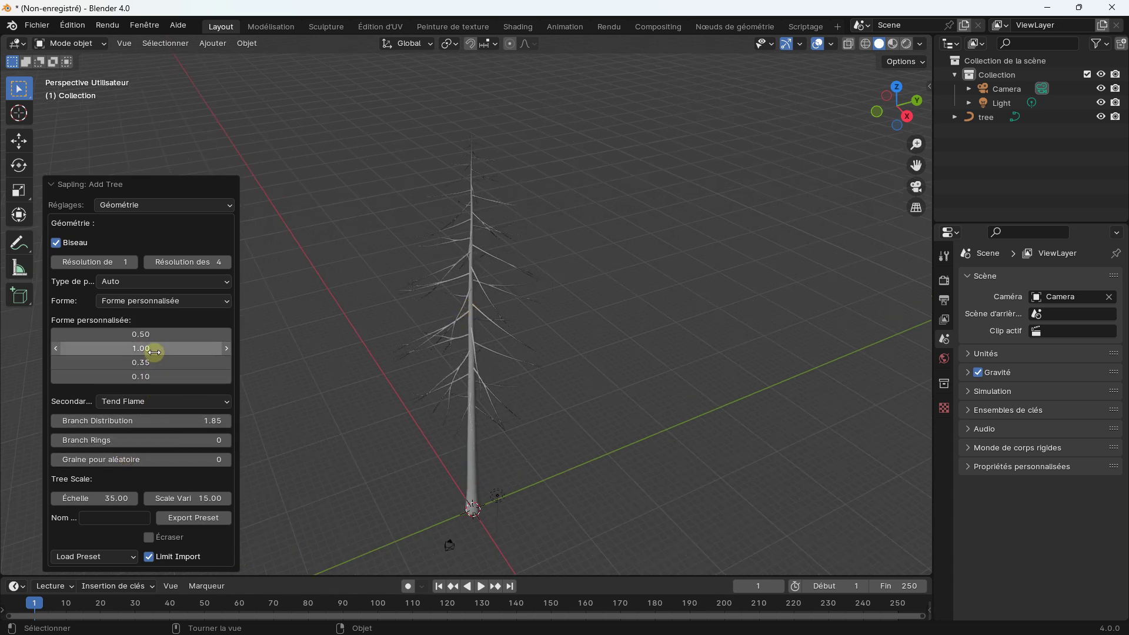
Step: Set the custom shape values to 0.83, 1.00, 0.53 and 0.28
scroll(474, 316, up, 2)
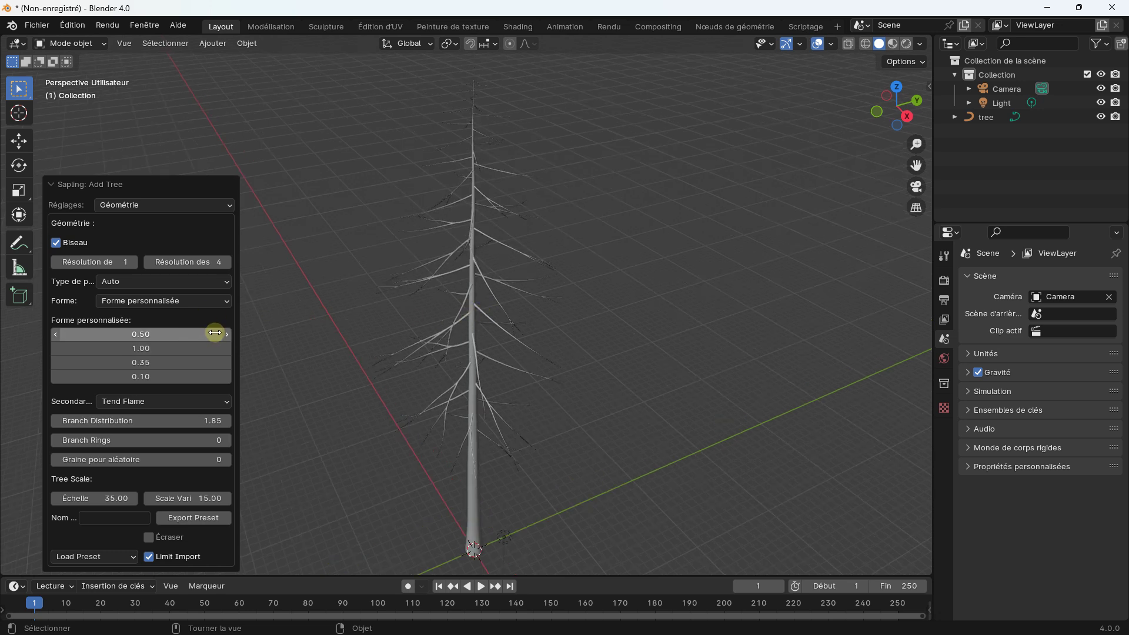
click(226, 333)
mouse_move(226, 333)
mouse_down()
mouse_move(259, 333)
mouse_move(231, 333)
mouse_up()
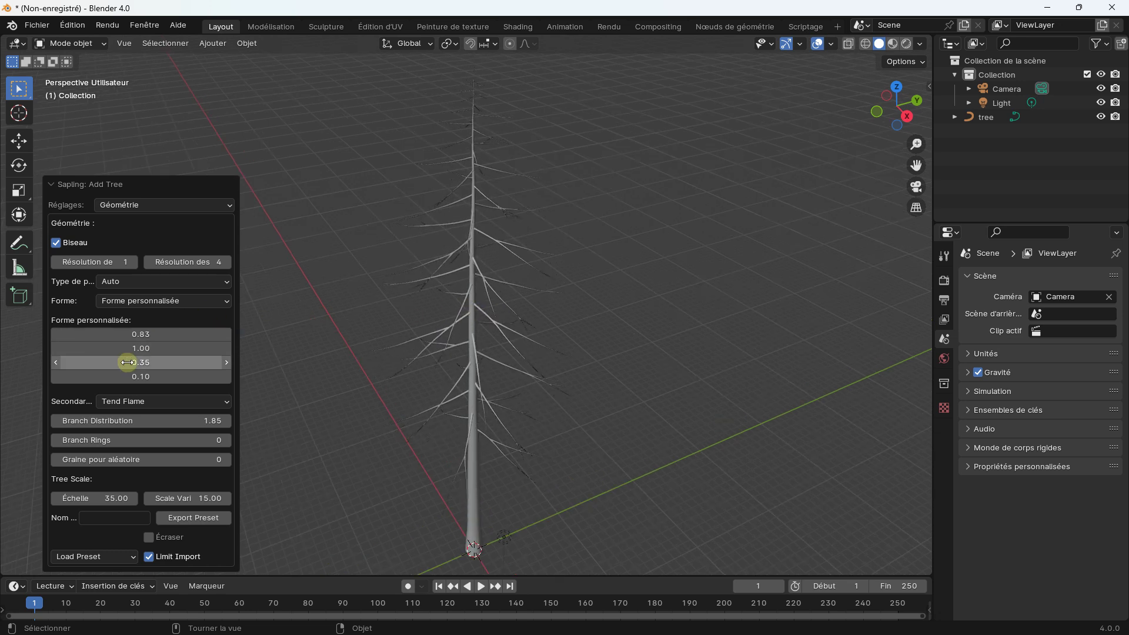
mouse_move(136, 362)
mouse_down()
mouse_move(158, 361)
mouse_move(154, 376)
mouse_move(117, 376)
mouse_up()
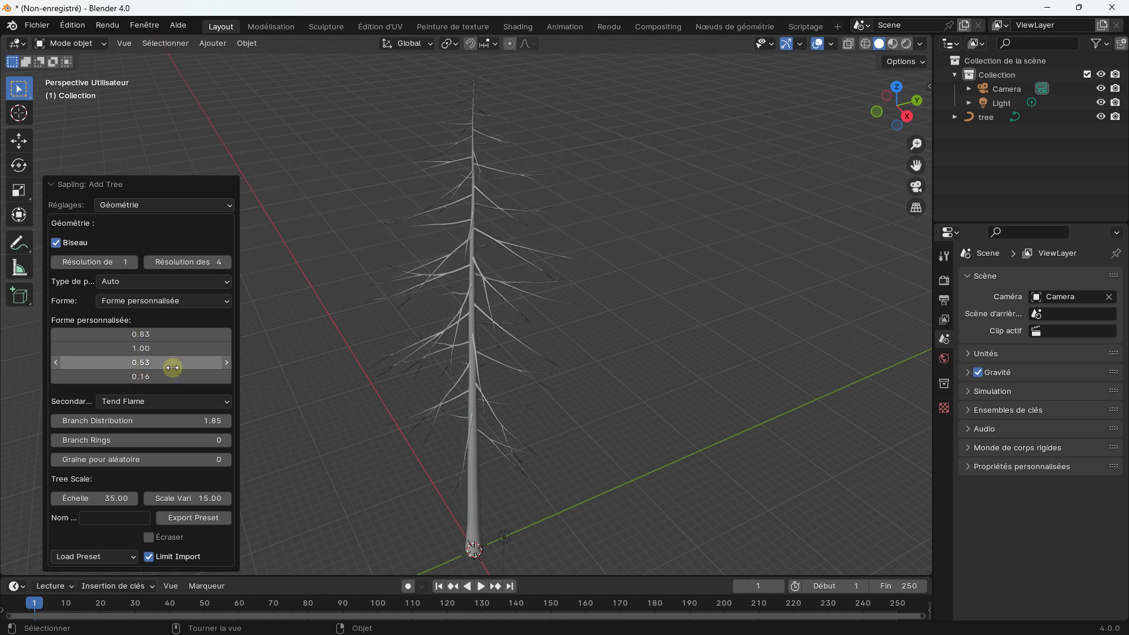
click(228, 375)
click(228, 375)
scroll(549, 241, down, 1)
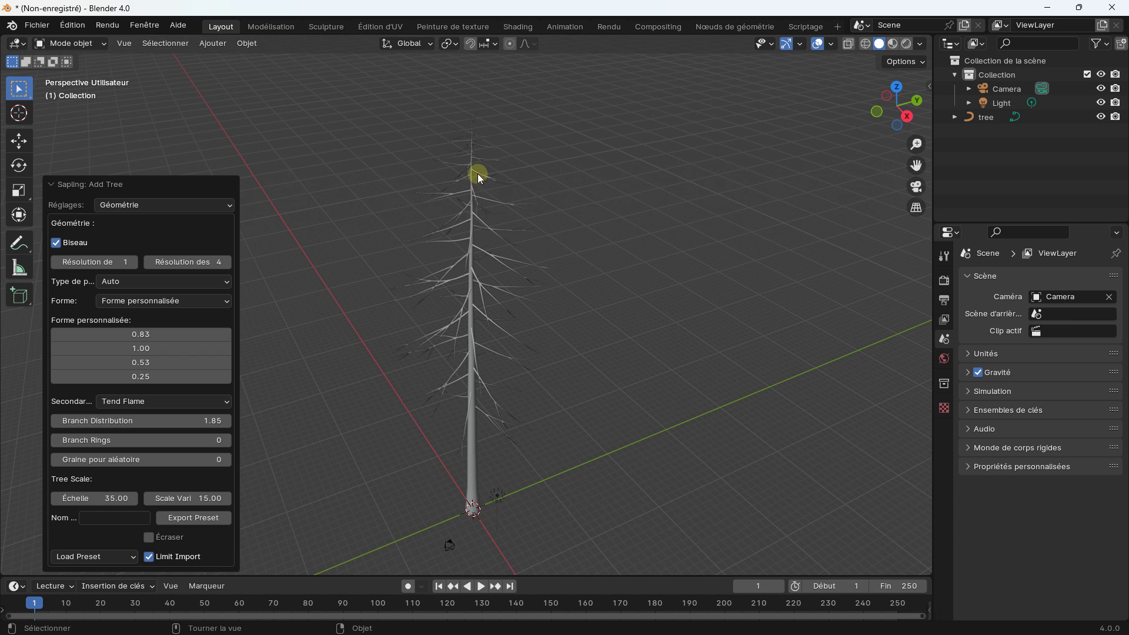
click(146, 377)
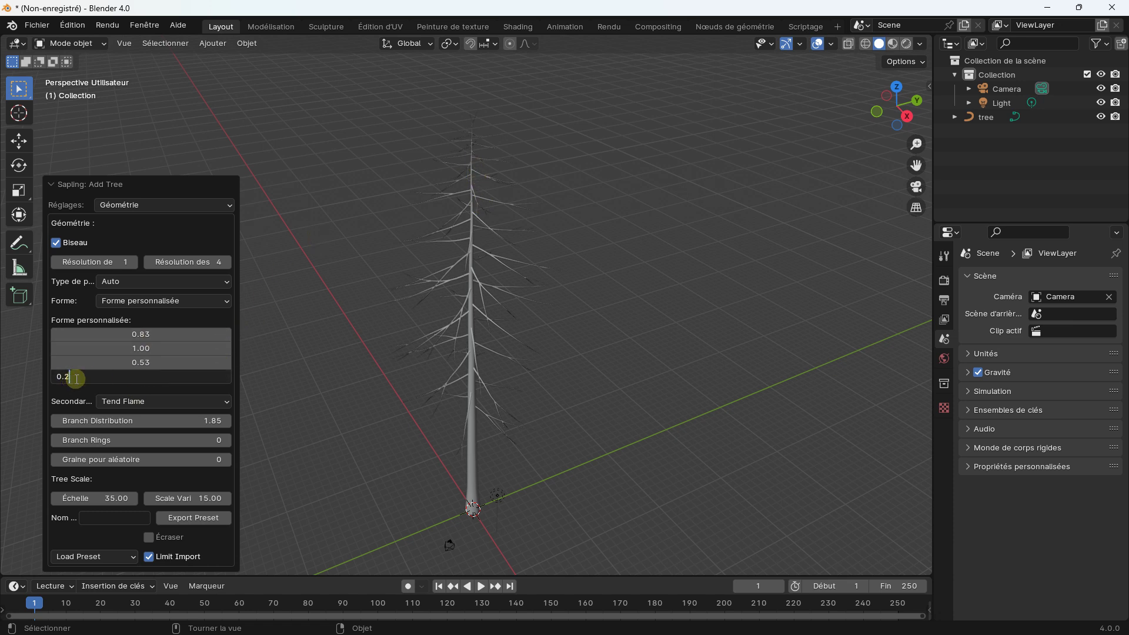
text(8)
key(Return)
key(Return)
key(Return)
Step: Set Branch Distribution to 1.40, Branch Rings to 0, and keep the random seed at 0
scroll(450, 90, up, 1)
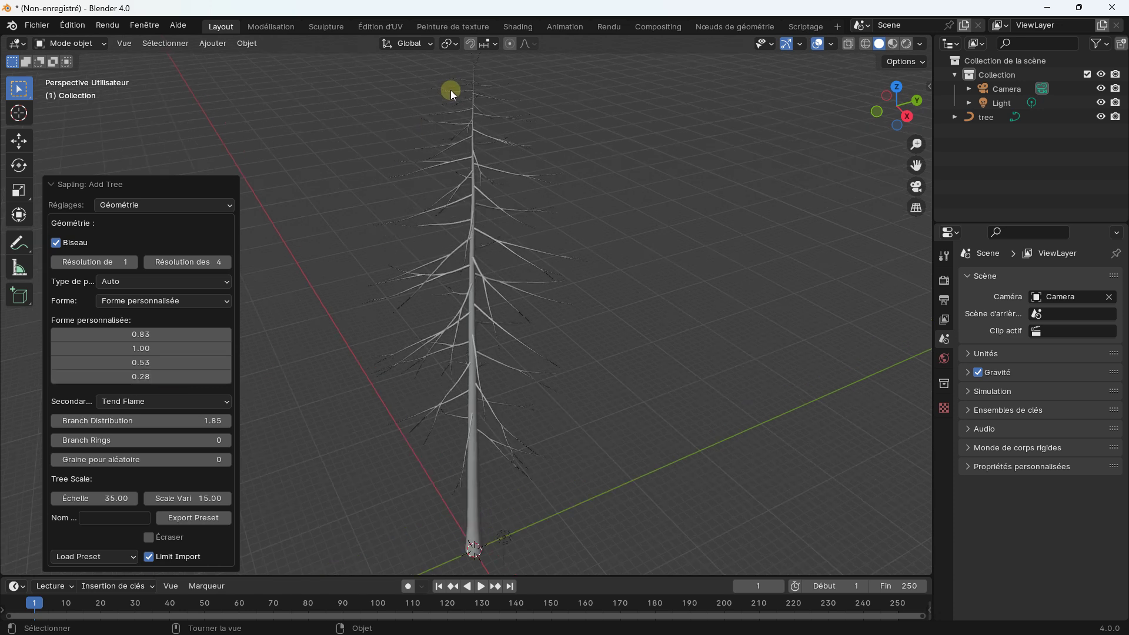
scroll(493, 103, up, 2)
scroll(499, 242, up, 2)
scroll(498, 242, up, 1)
scroll(499, 241, down, 3)
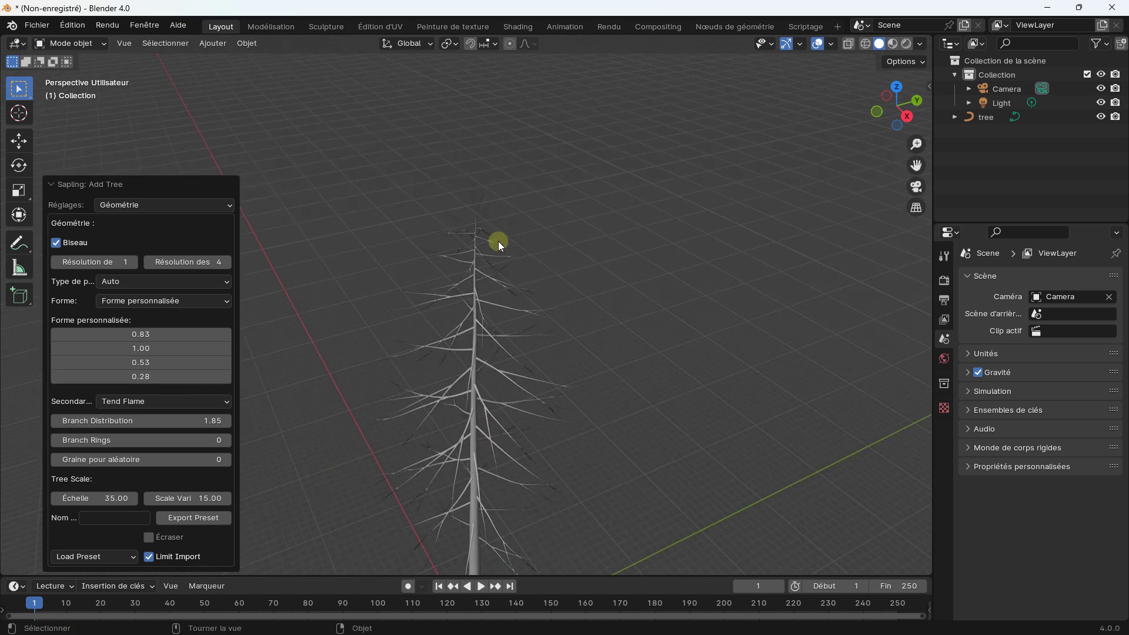
mouse_move(490, 352)
middle_down()
mouse_move(494, 245)
mouse_move(492, 272)
middle_up()
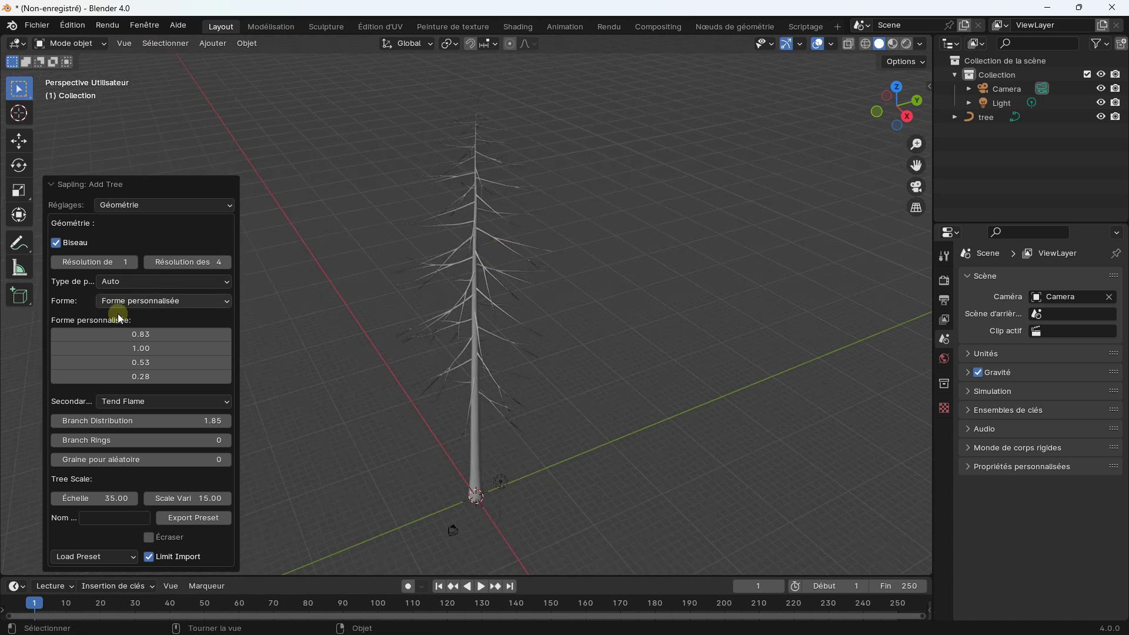
mouse_move(114, 419)
mouse_down()
mouse_move(177, 420)
mouse_move(114, 420)
mouse_move(154, 440)
mouse_up()
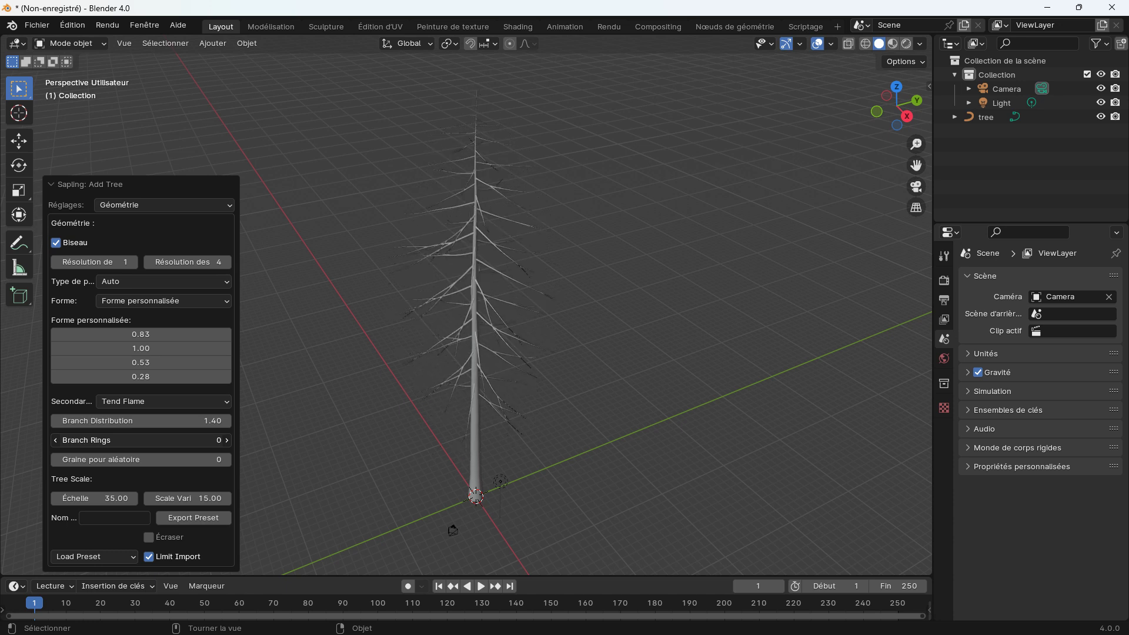
drag(154, 440, 127, 439)
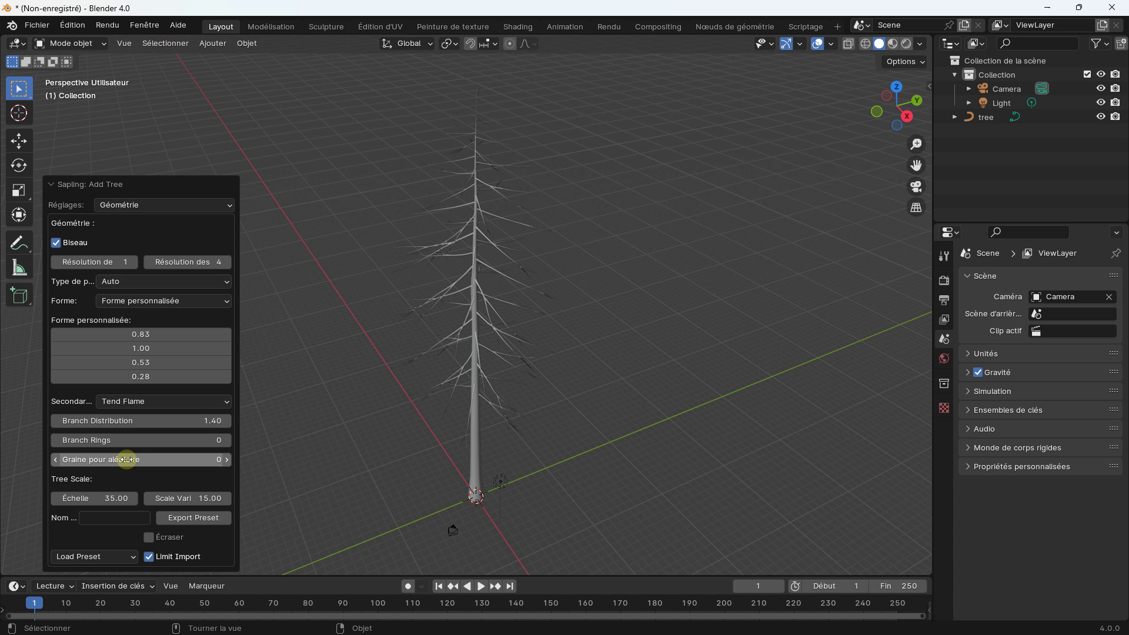
click(227, 459)
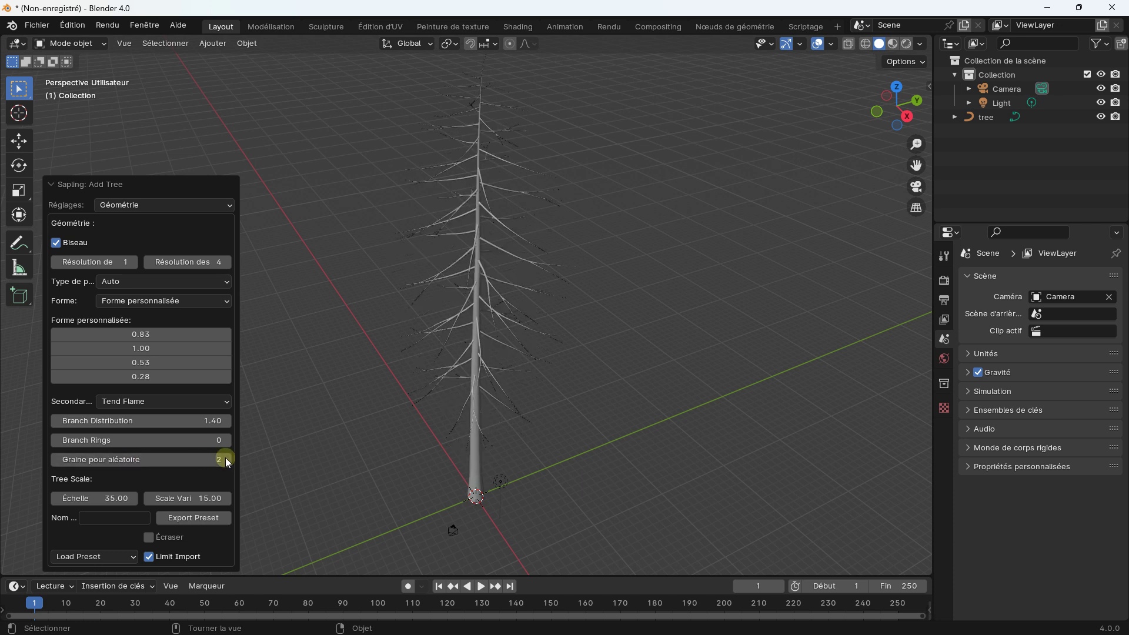
click(57, 459)
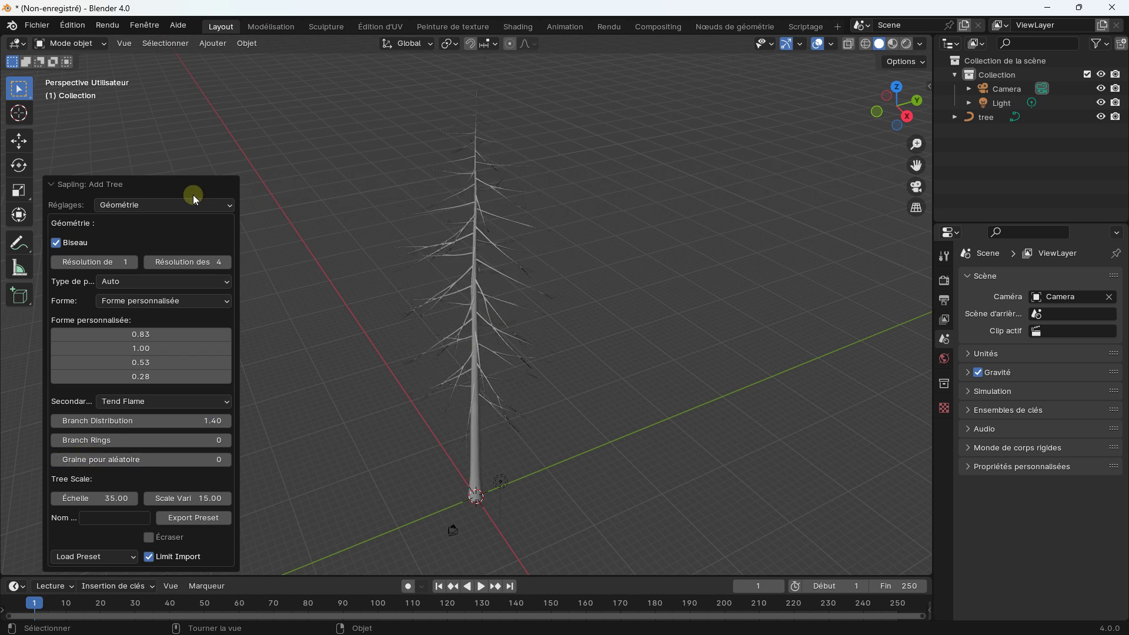
middle_drag(394, 252, 429, 269)
click(180, 203)
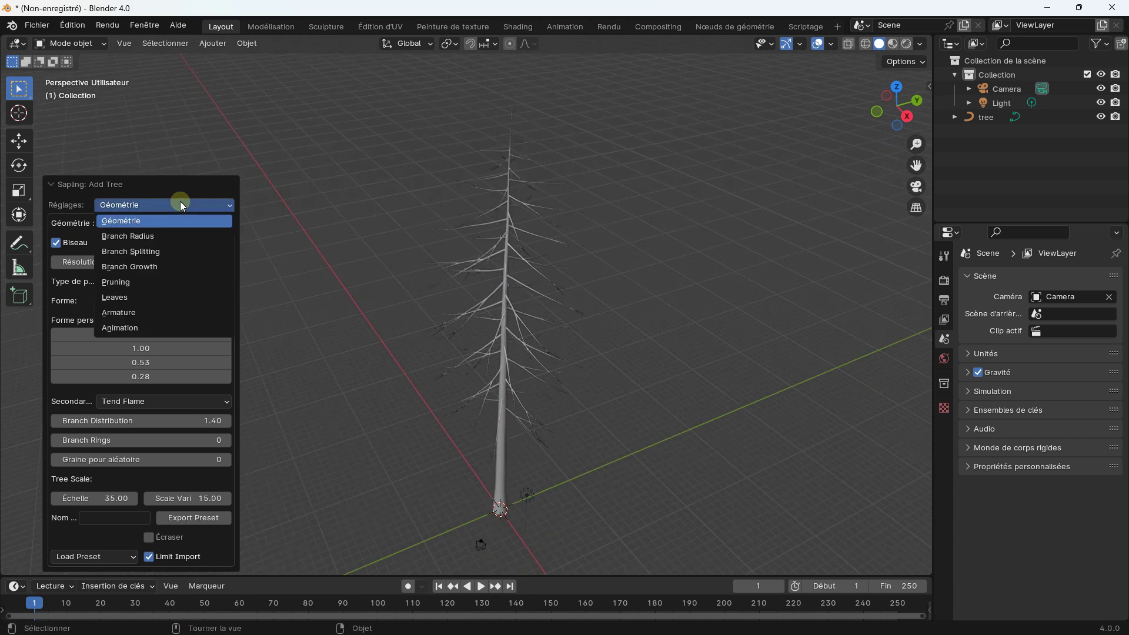
Step: On Branch Radius, set factor 0.01, scale 2.05, ratio 1.02 and minimum radius 0.06
click(164, 236)
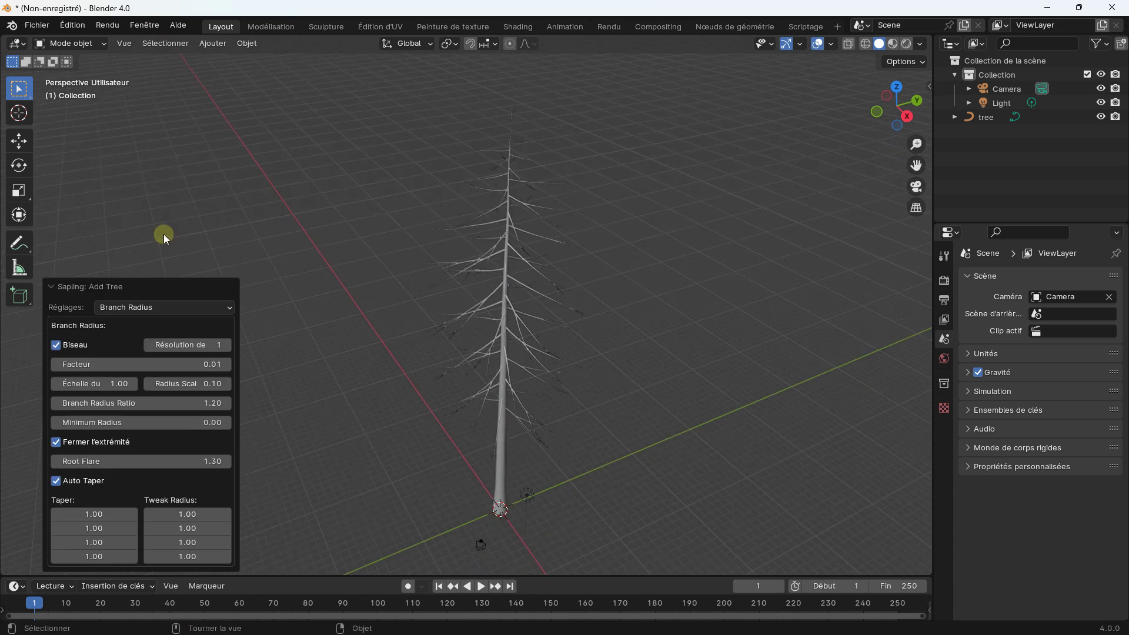
middle_drag(510, 299, 528, 271)
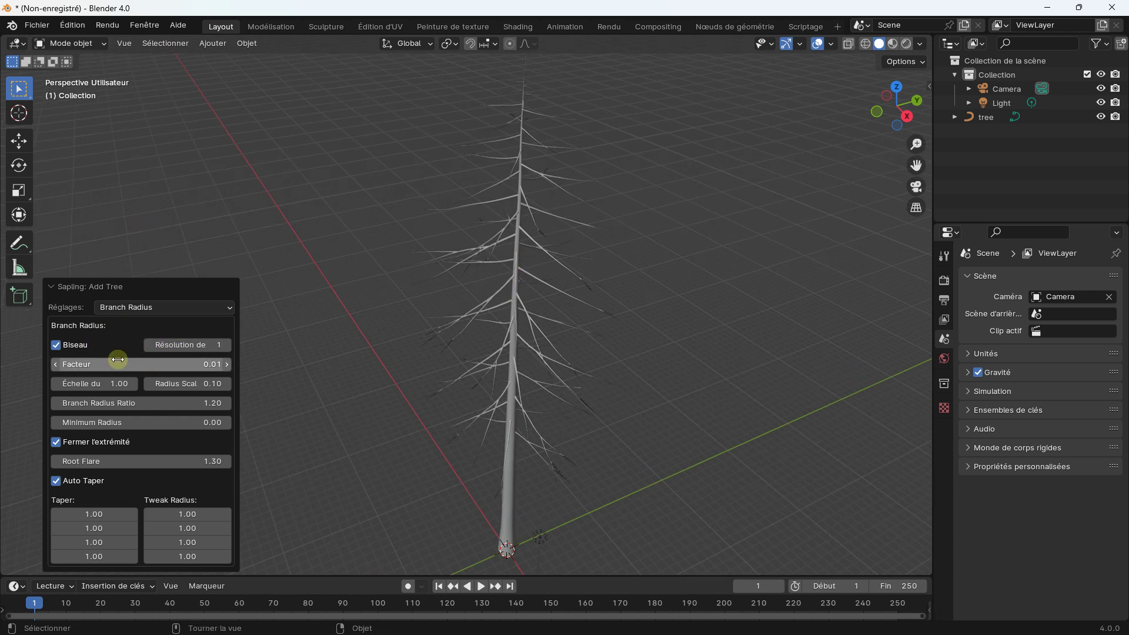
drag(122, 364, 56, 362)
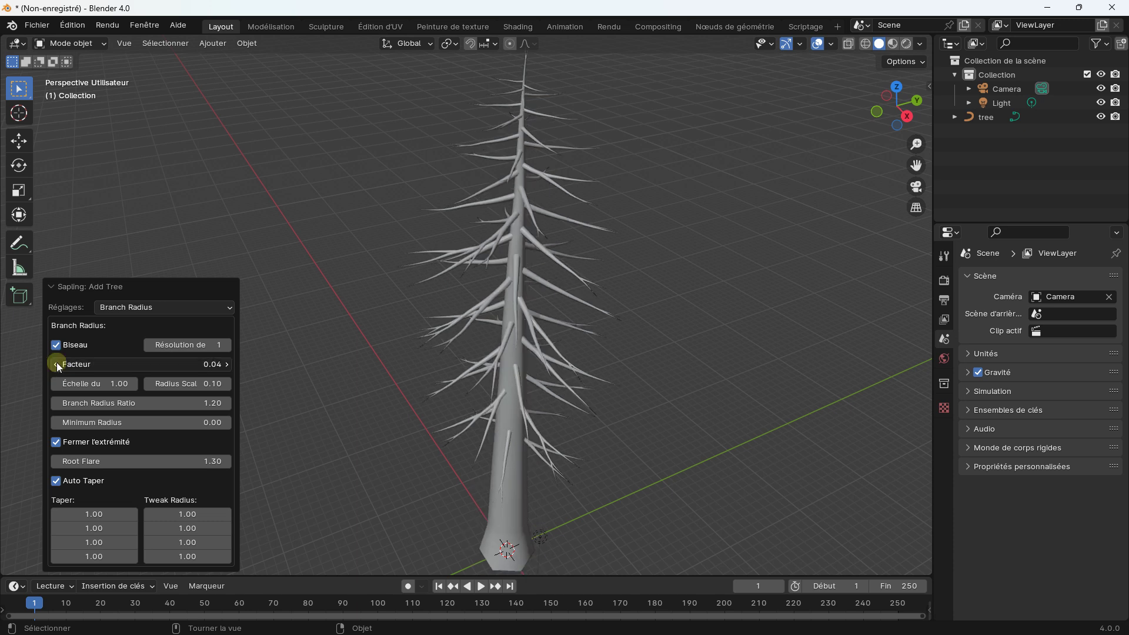
click(228, 364)
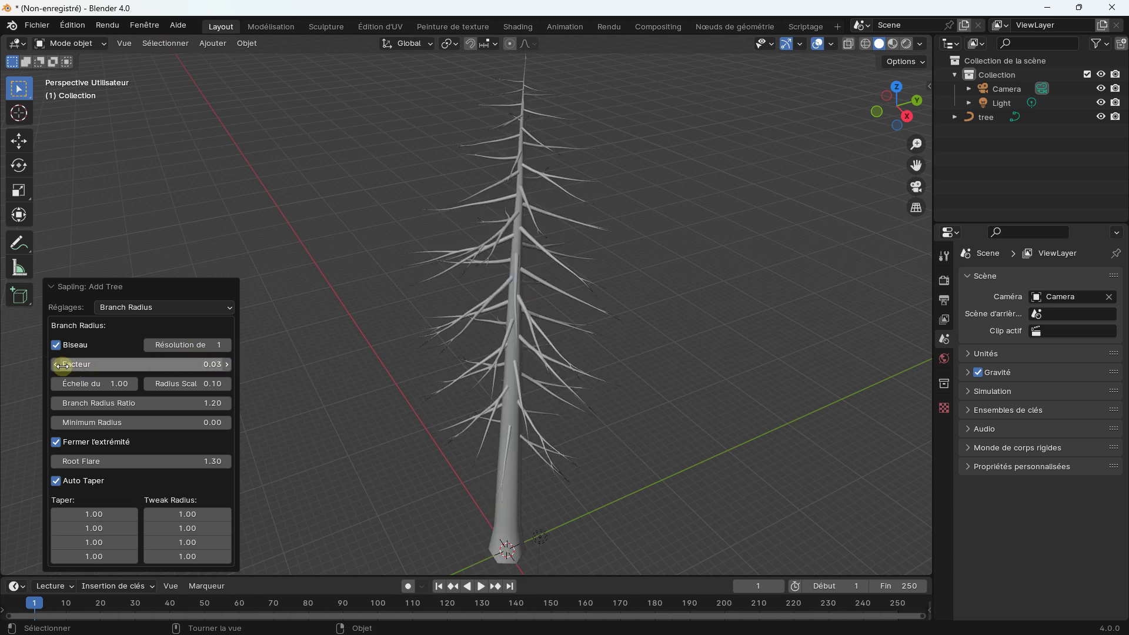
click(60, 365)
click(227, 364)
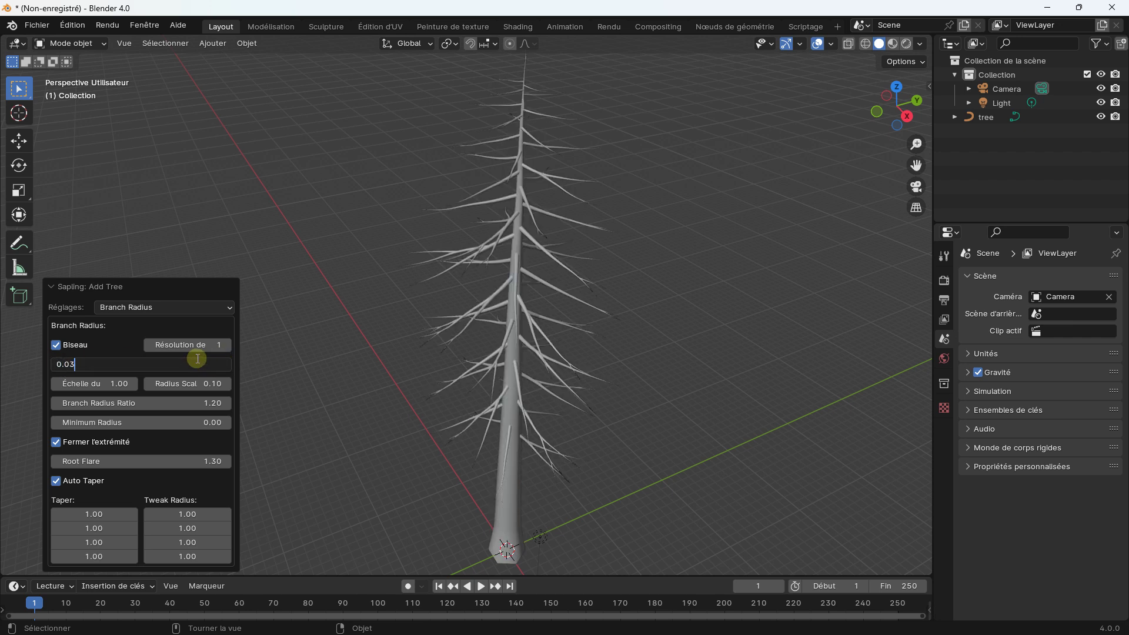
text(0.01)
key(Return)
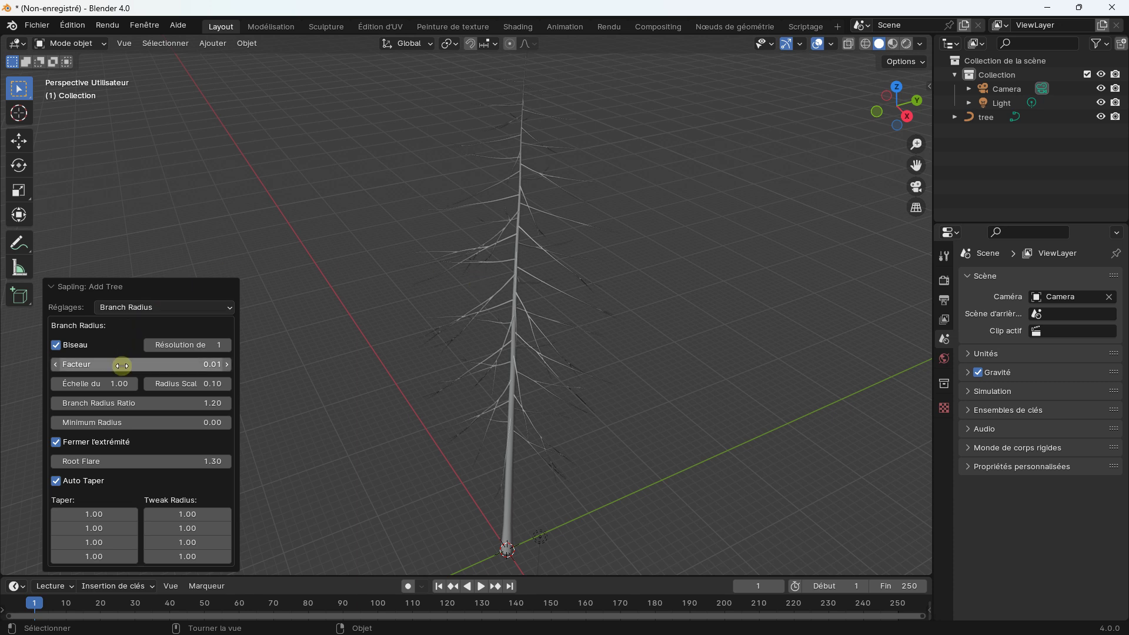
mouse_move(113, 389)
mouse_down()
mouse_move(194, 383)
mouse_move(171, 403)
mouse_move(183, 403)
mouse_move(147, 402)
mouse_move(188, 403)
mouse_move(152, 403)
mouse_up()
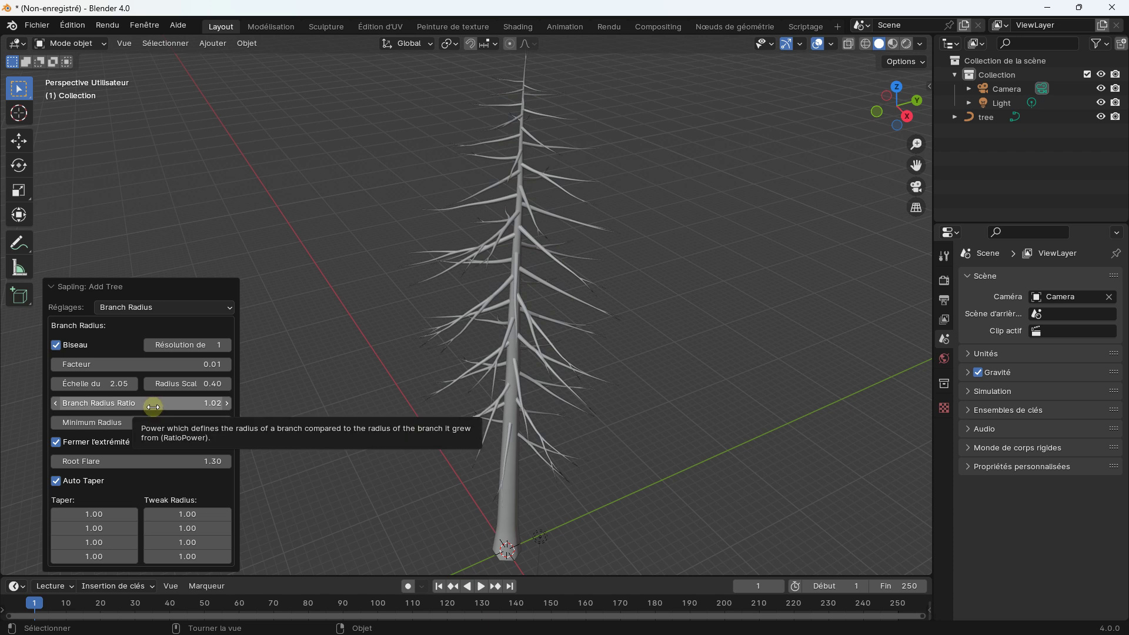
mouse_move(141, 423)
mouse_down()
mouse_move(162, 422)
mouse_move(147, 423)
mouse_up()
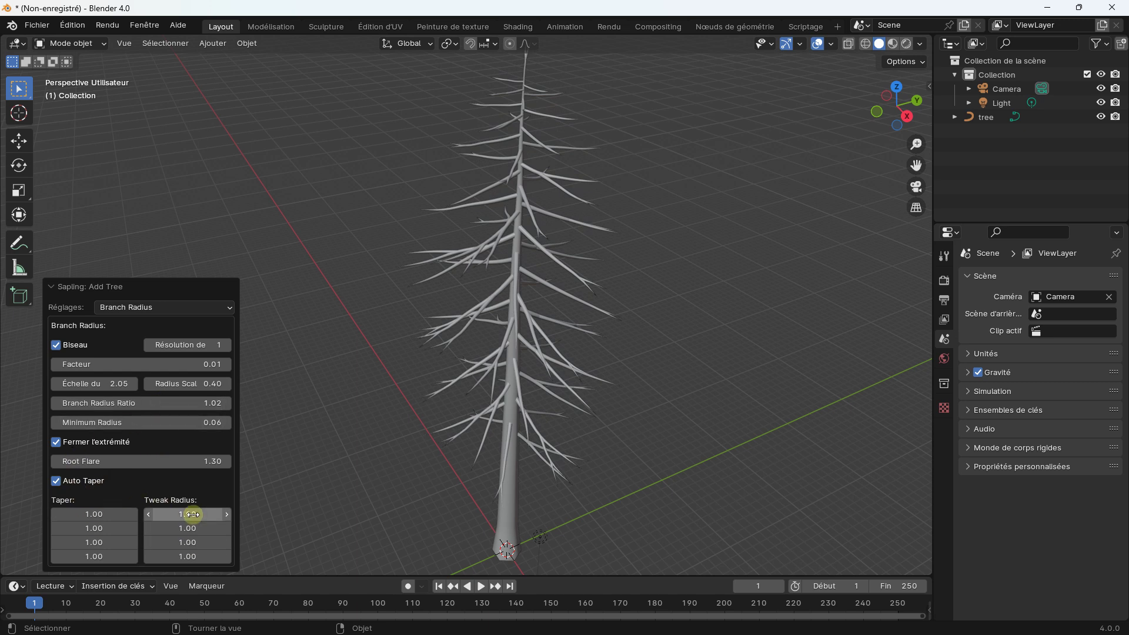
click(158, 308)
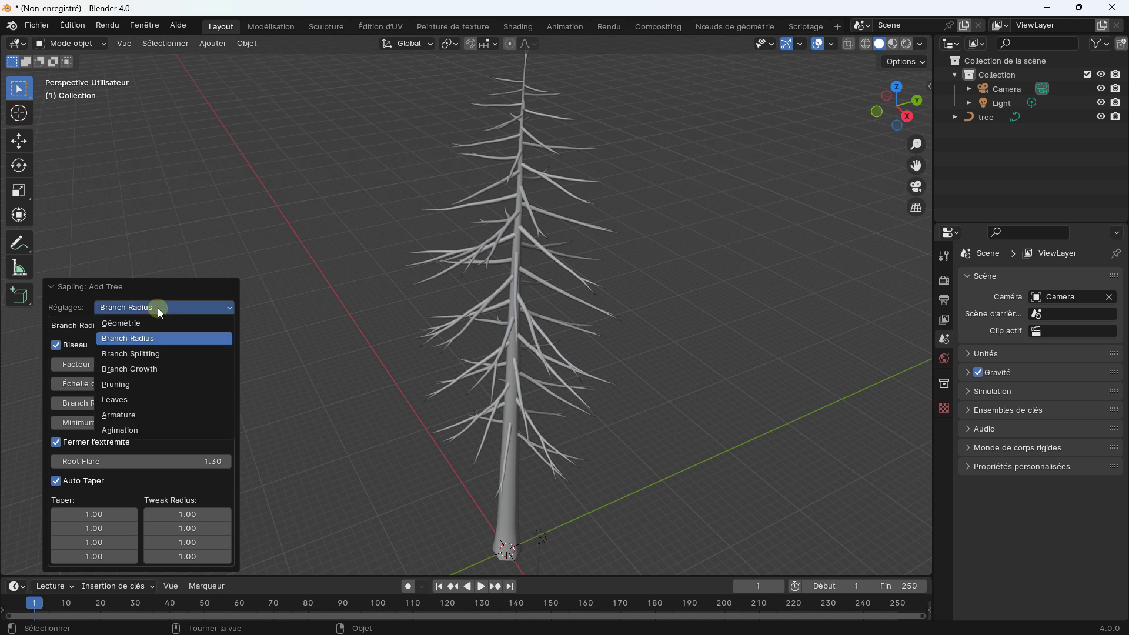
Step: On the Branch Splitting page, try branching Levels of 1 and 2
click(147, 354)
middle_drag(433, 318, 555, 280)
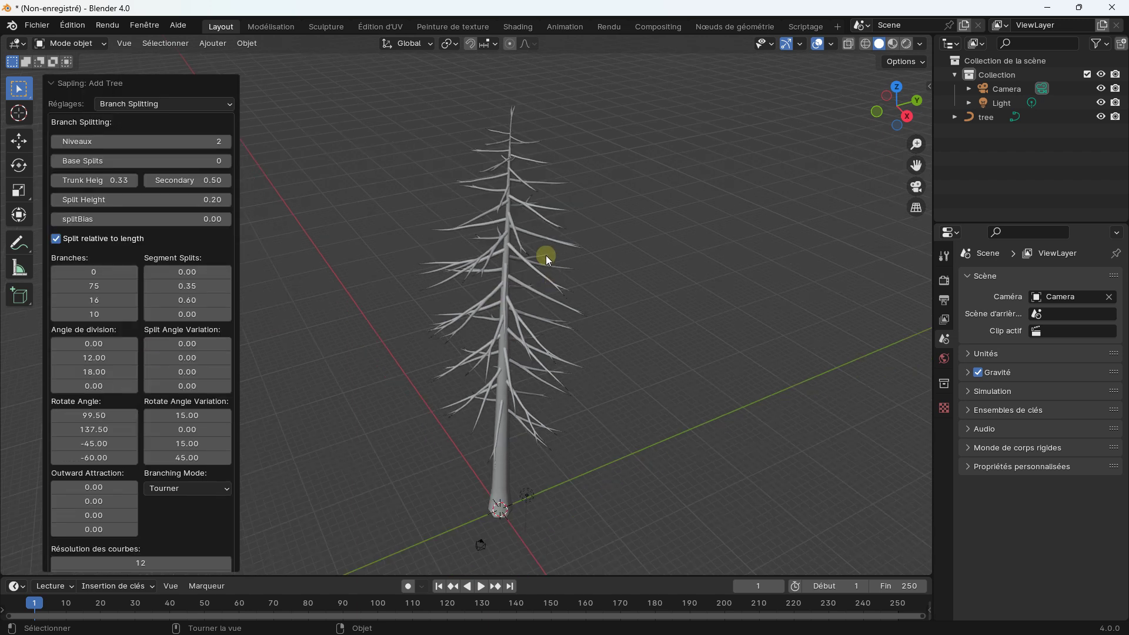
scroll(507, 270, up, 4)
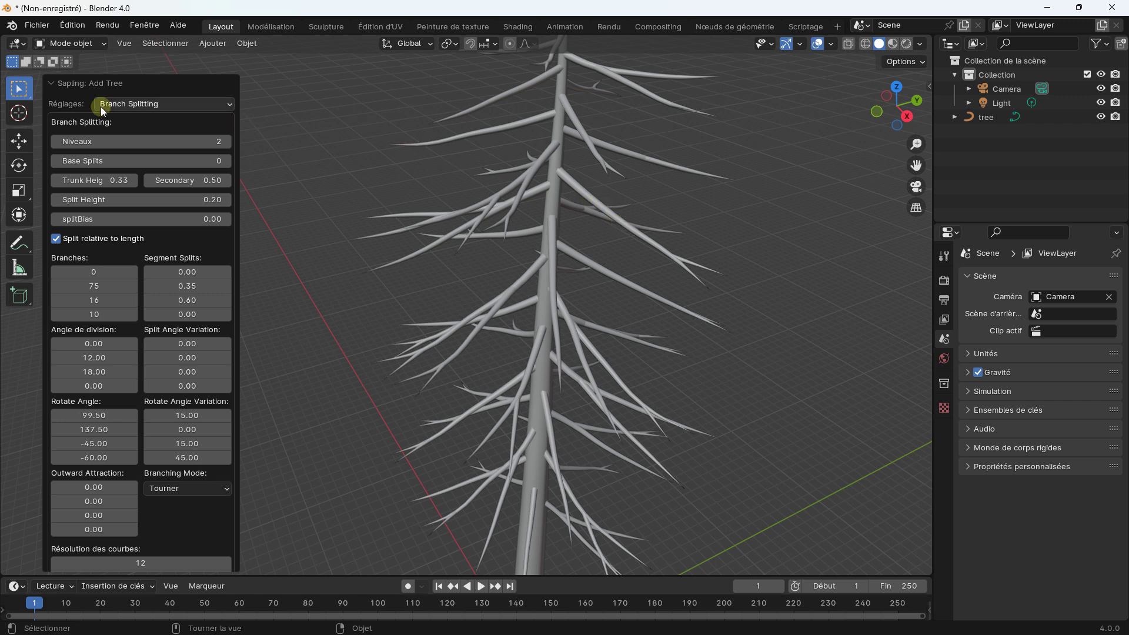
click(55, 142)
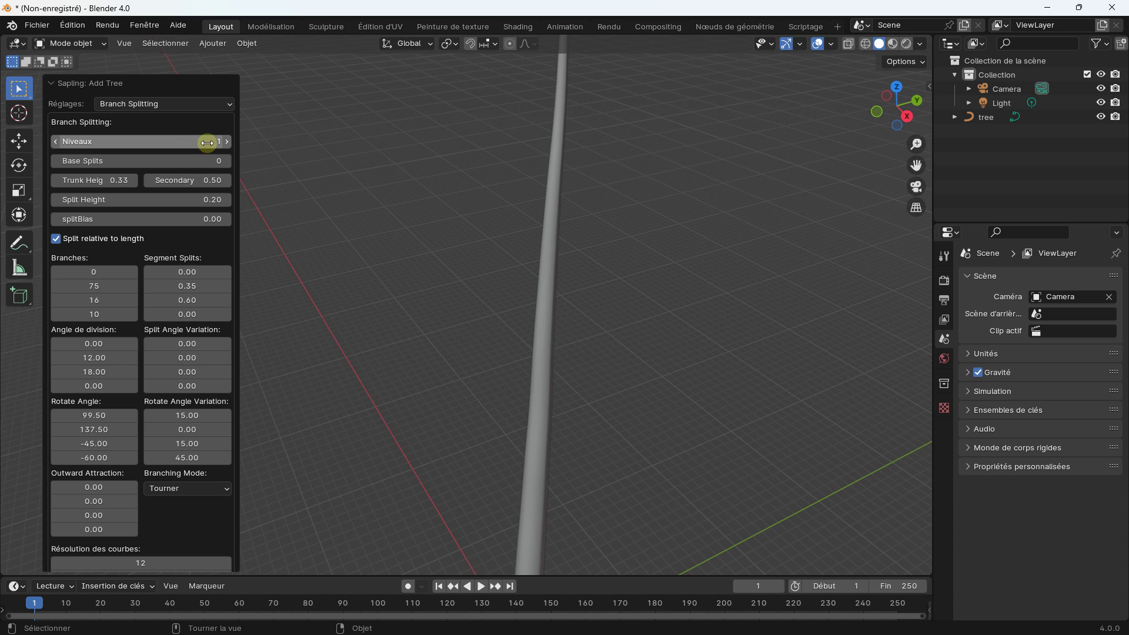
click(227, 142)
click(55, 141)
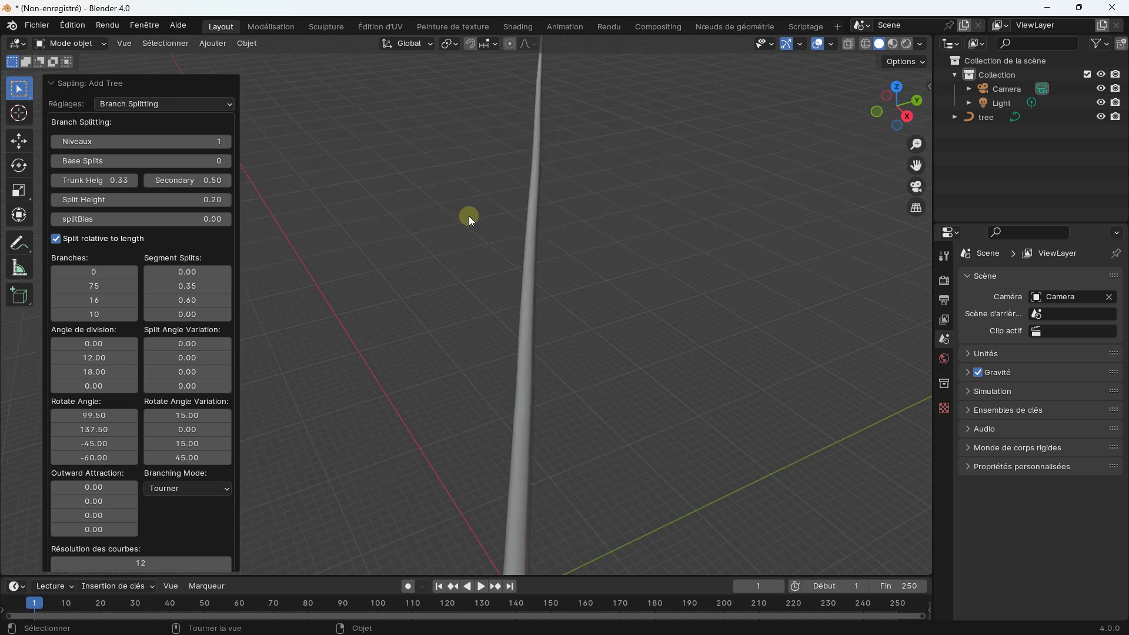
Step: Step branching Levels up to 4, then settle back on 3
scroll(468, 216, down, 3)
click(227, 142)
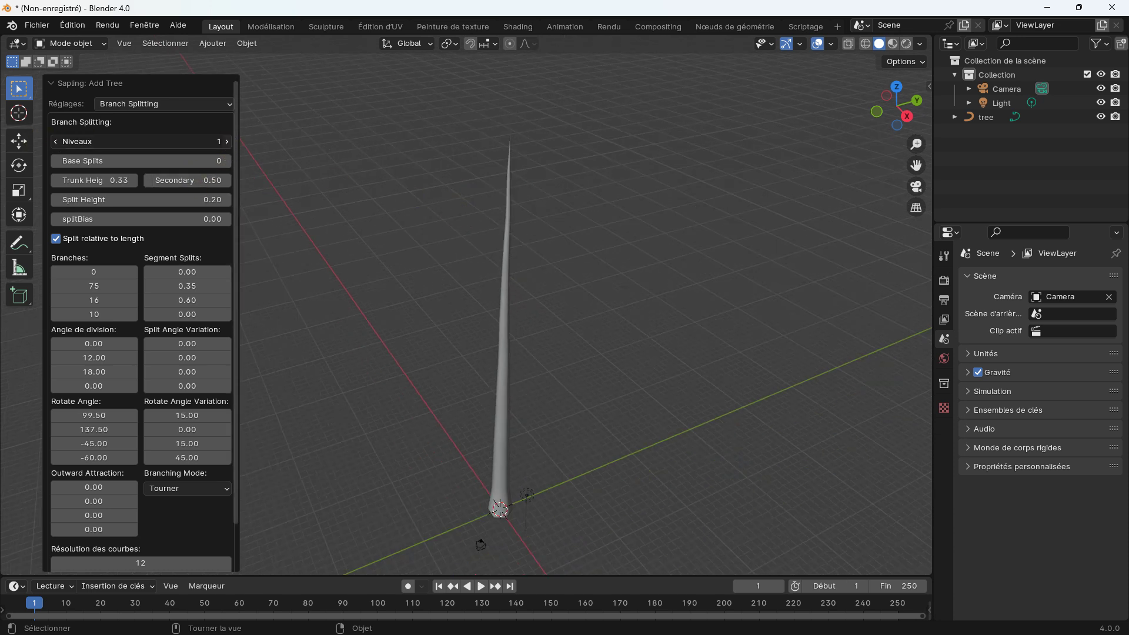
click(227, 141)
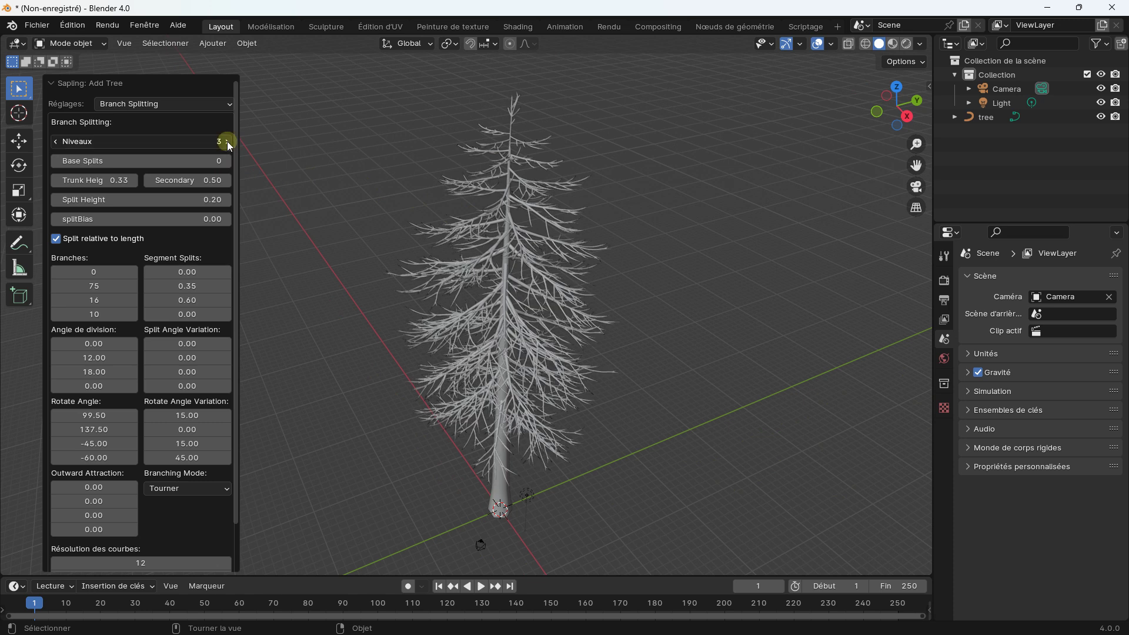
click(227, 141)
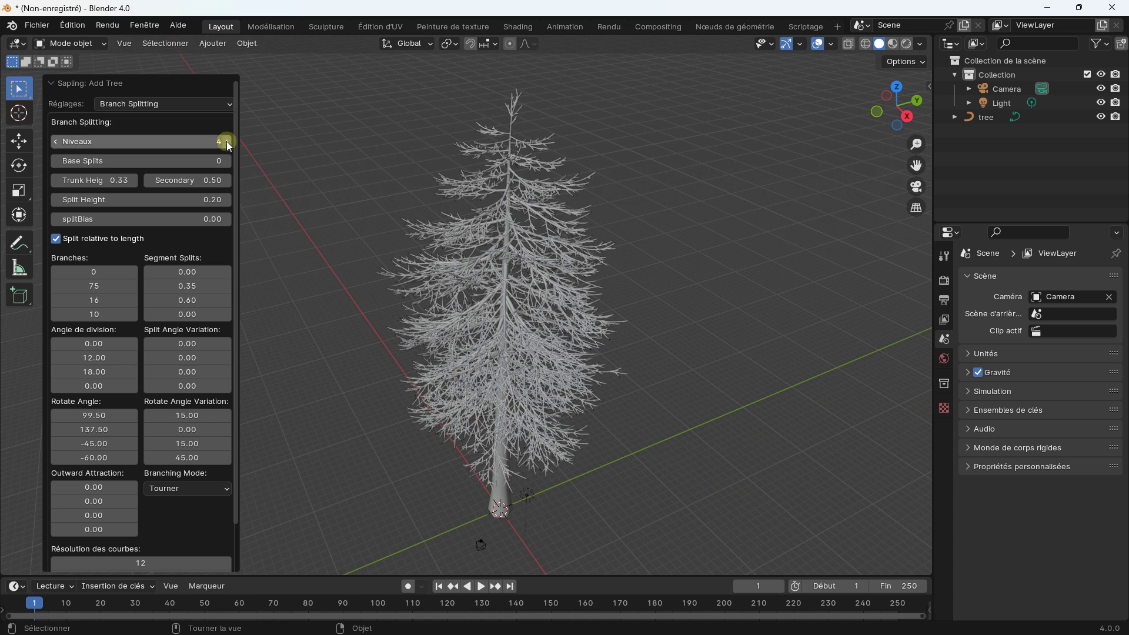
scroll(486, 263, up, 3)
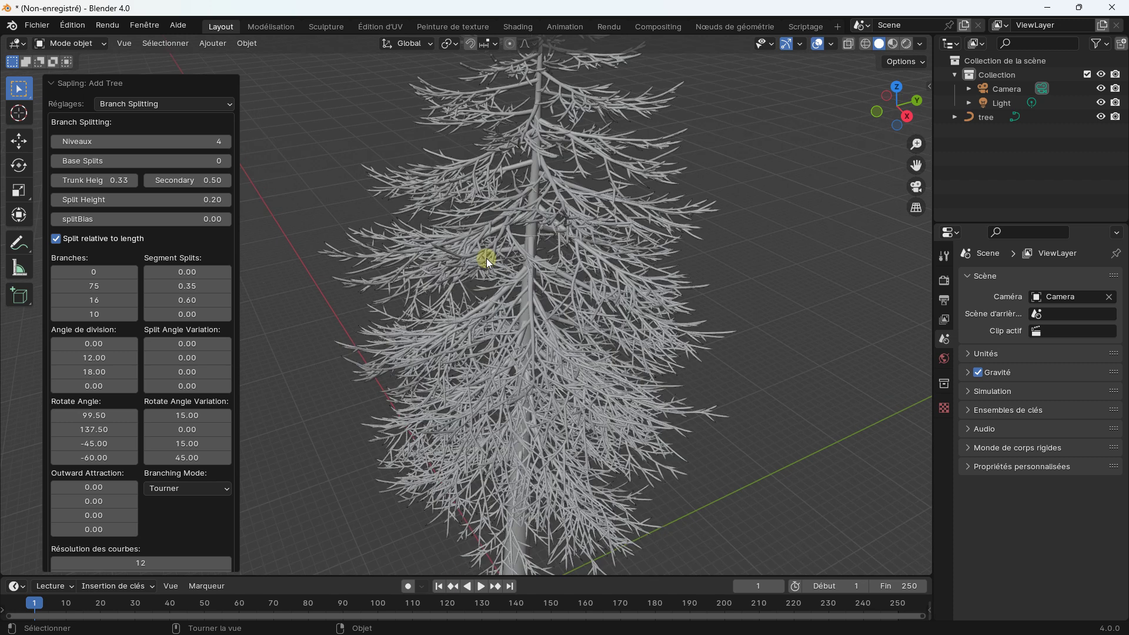
scroll(486, 263, down, 2)
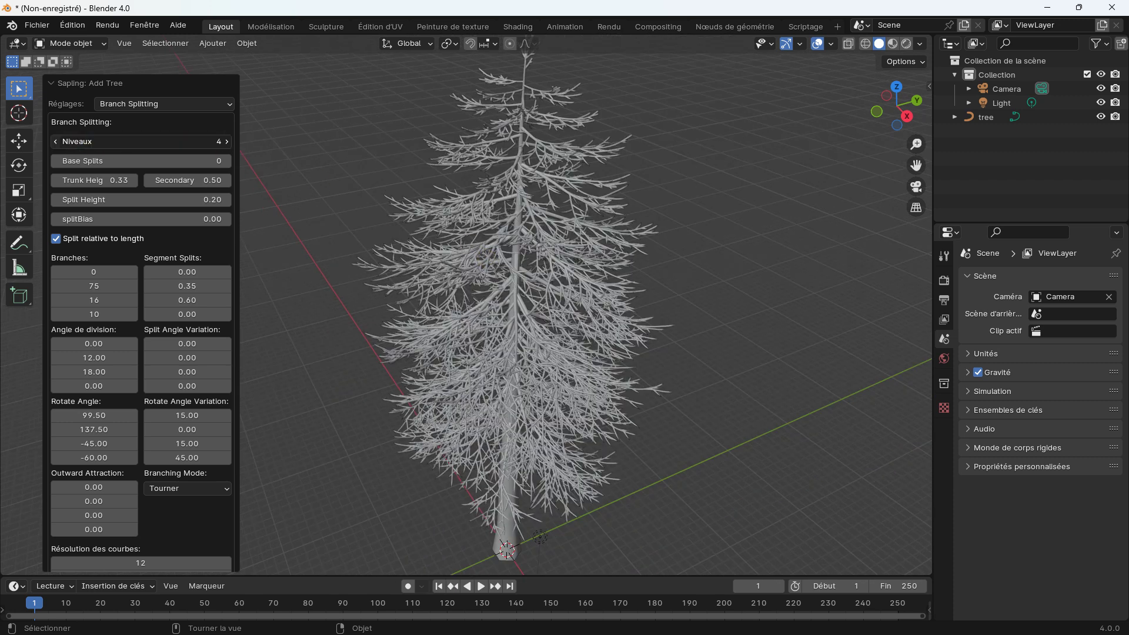
click(55, 142)
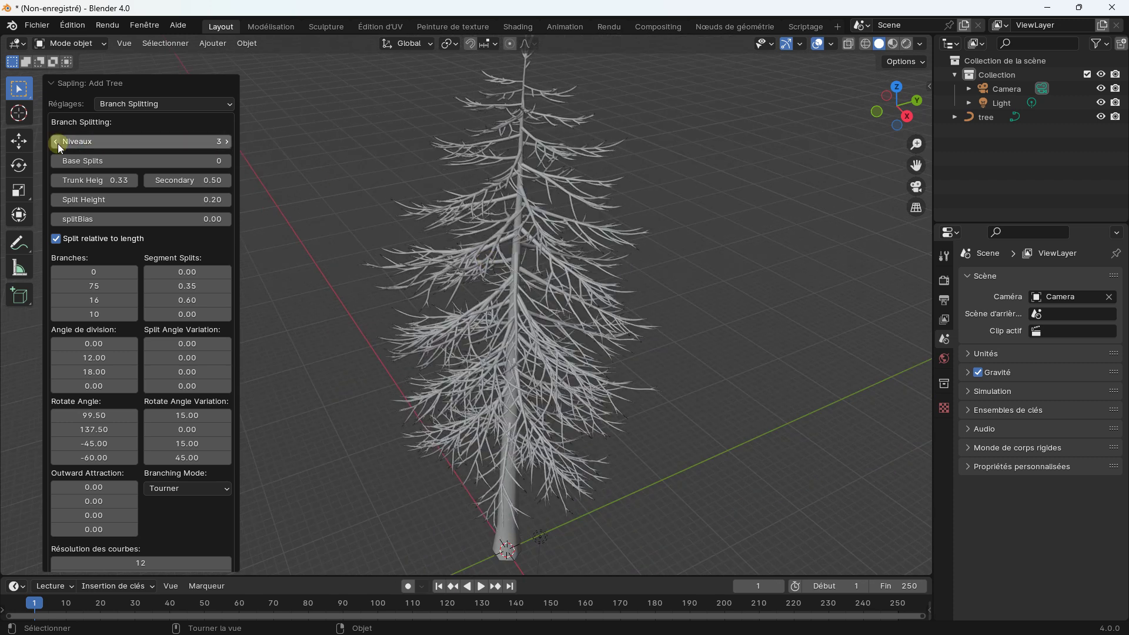
Step: Try one and two Base Splits, return to 0, and raise Trunk Height to 0.69
click(228, 163)
click(228, 162)
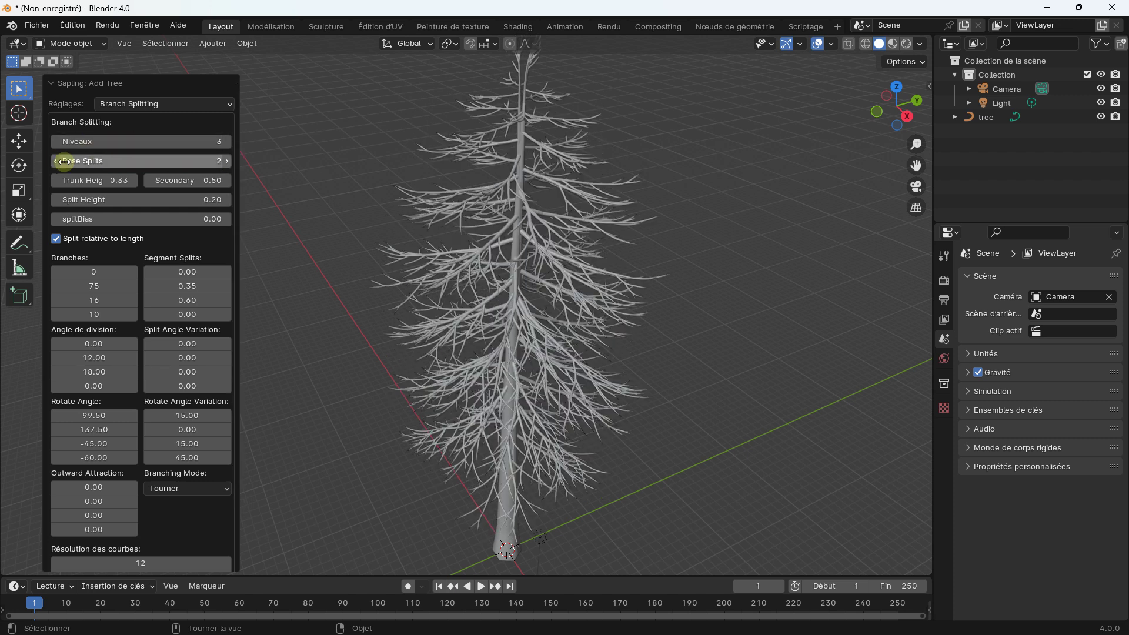
click(57, 164)
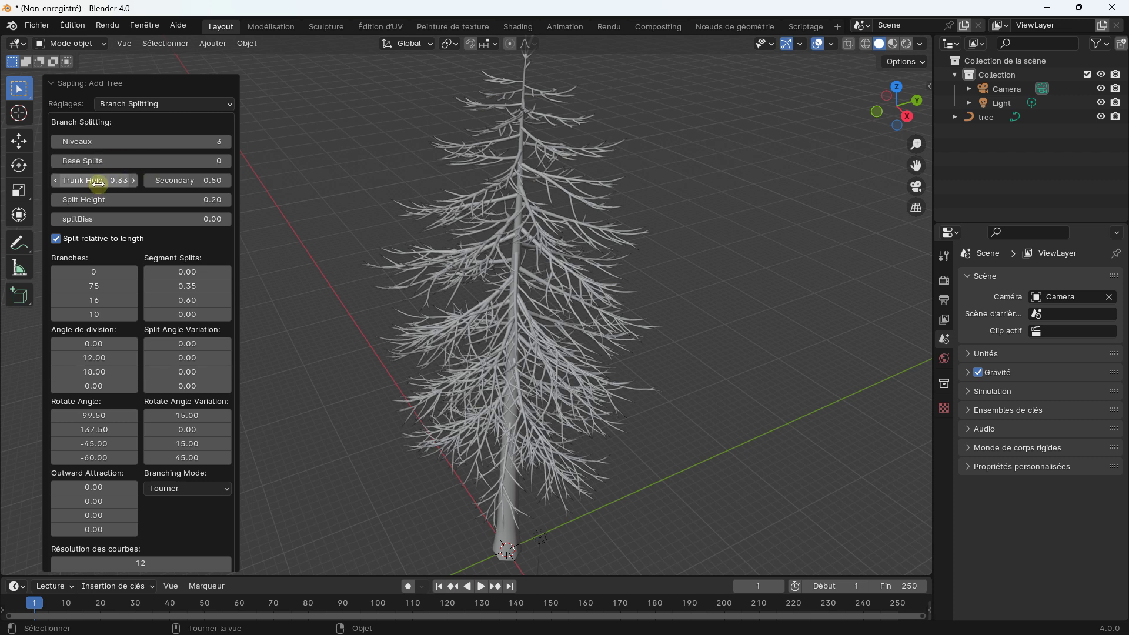
mouse_move(98, 183)
mouse_down()
mouse_move(135, 183)
mouse_move(108, 180)
mouse_move(126, 180)
mouse_up()
Step: Lower Trunk Height to 0.42 so branches start lower on the trunk
scroll(510, 161, down, 3)
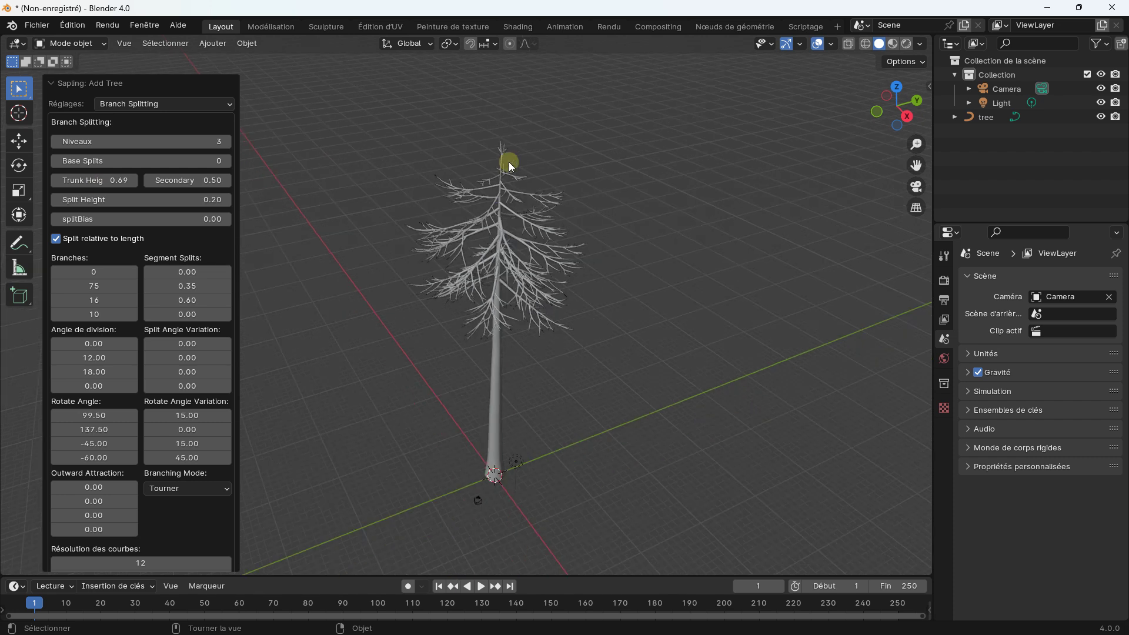
scroll(475, 231, up, 2)
middle_drag(474, 203, 503, 288)
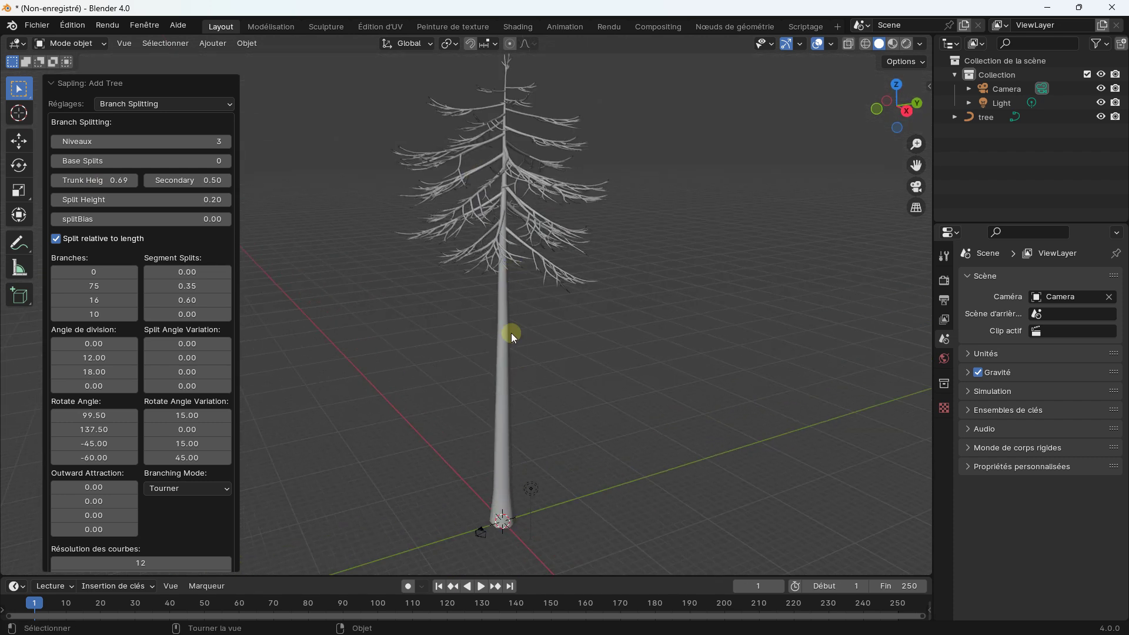
drag(60, 180, 55, 180)
click(56, 179)
click(56, 179)
click(56, 180)
click(57, 180)
click(56, 180)
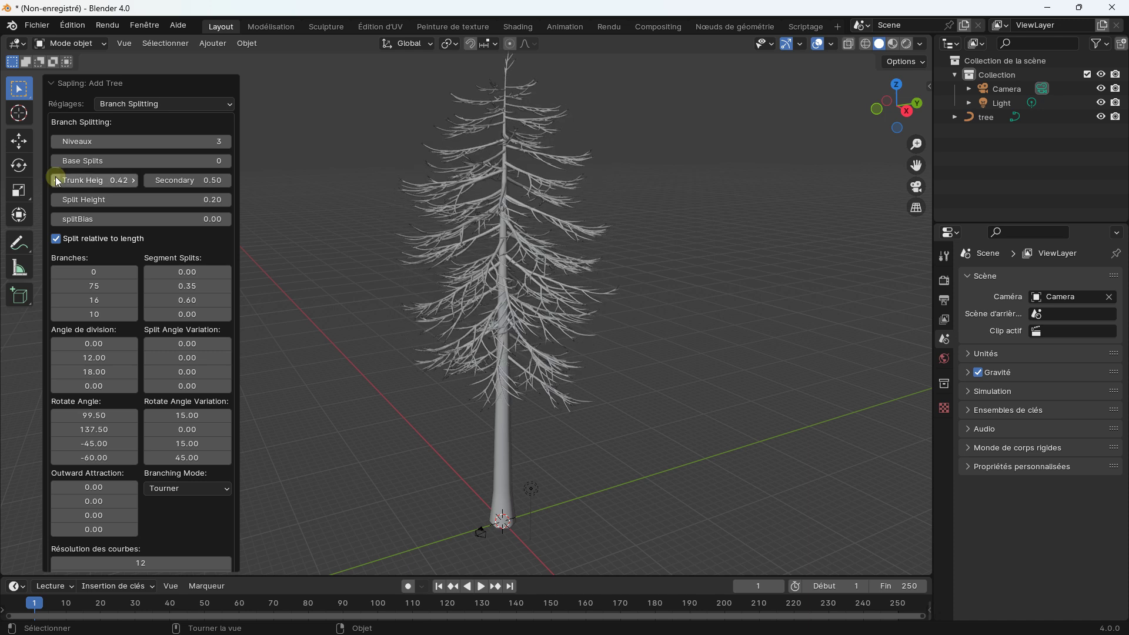
Step: Raise the Secondary value to 0.71
middle_drag(506, 302, 522, 306)
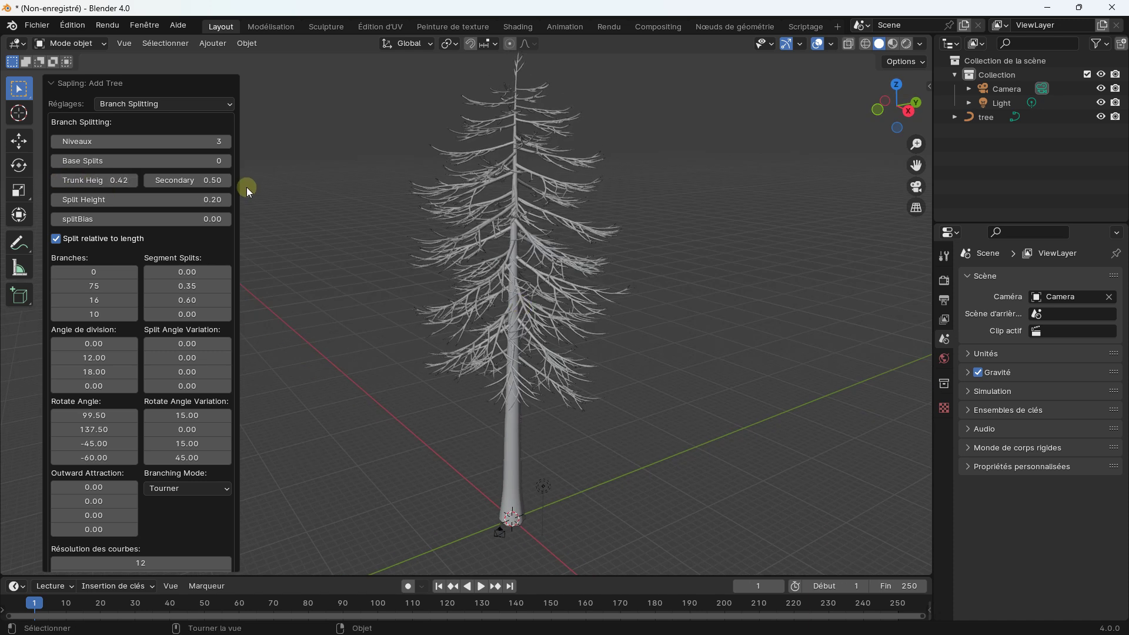
drag(198, 182, 408, 188)
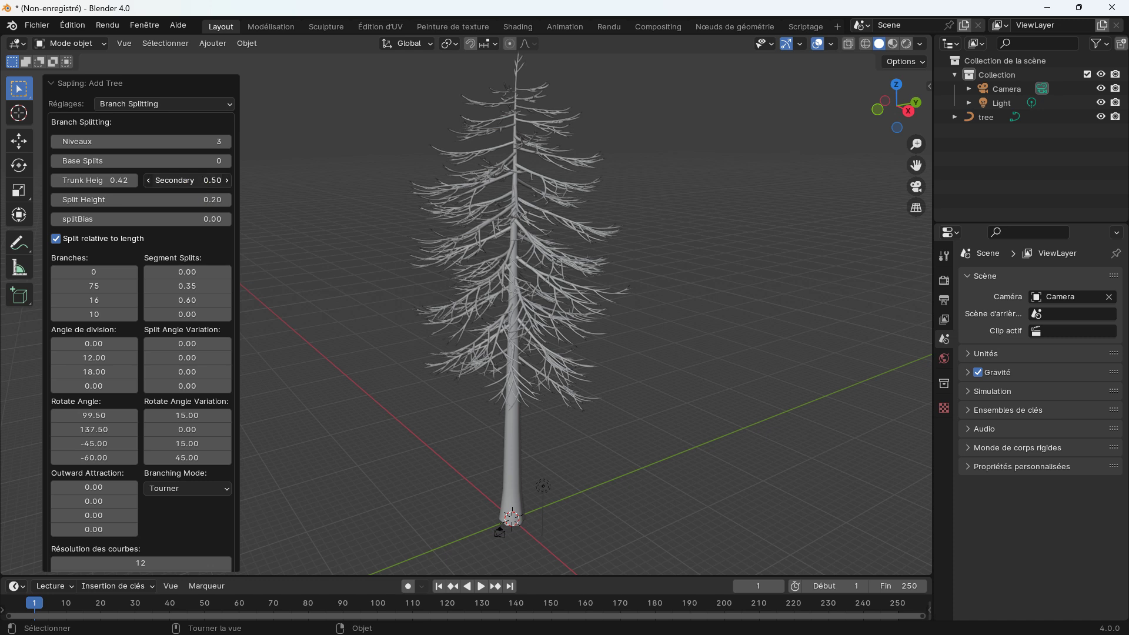
scroll(510, 216, up, 5)
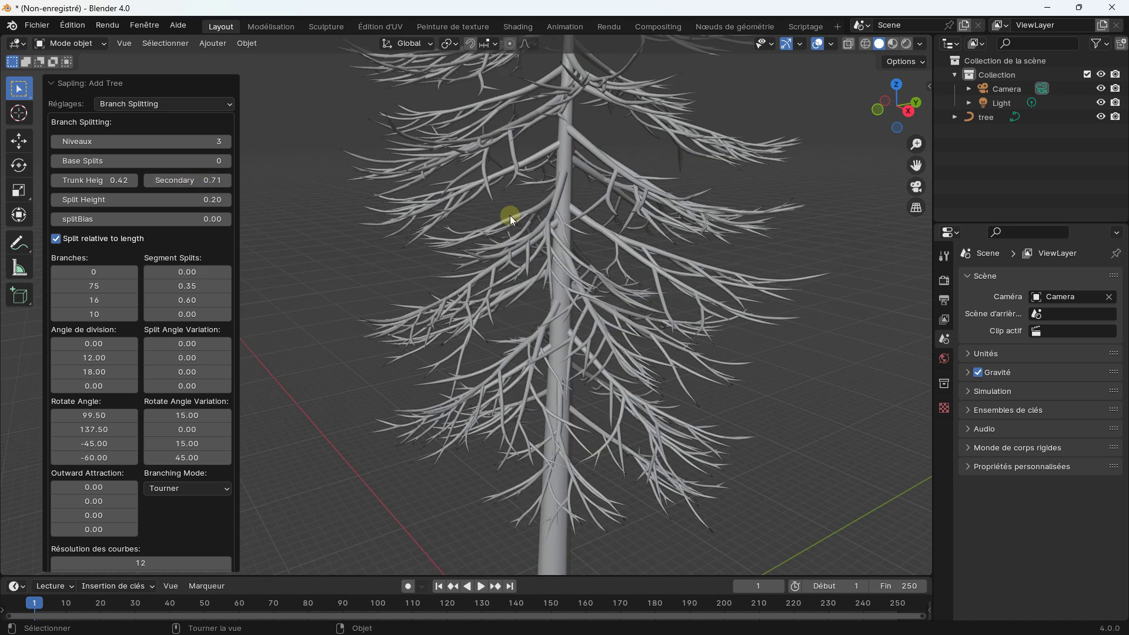
scroll(143, 228, down, 2)
scroll(443, 274, down, 3)
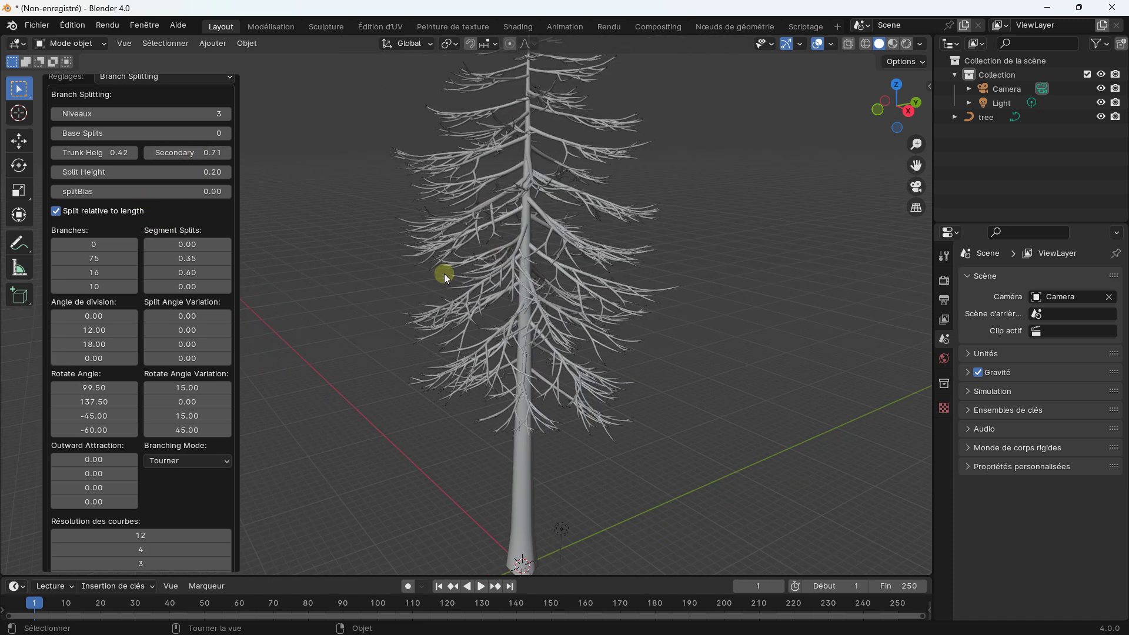
scroll(443, 273, up, 3)
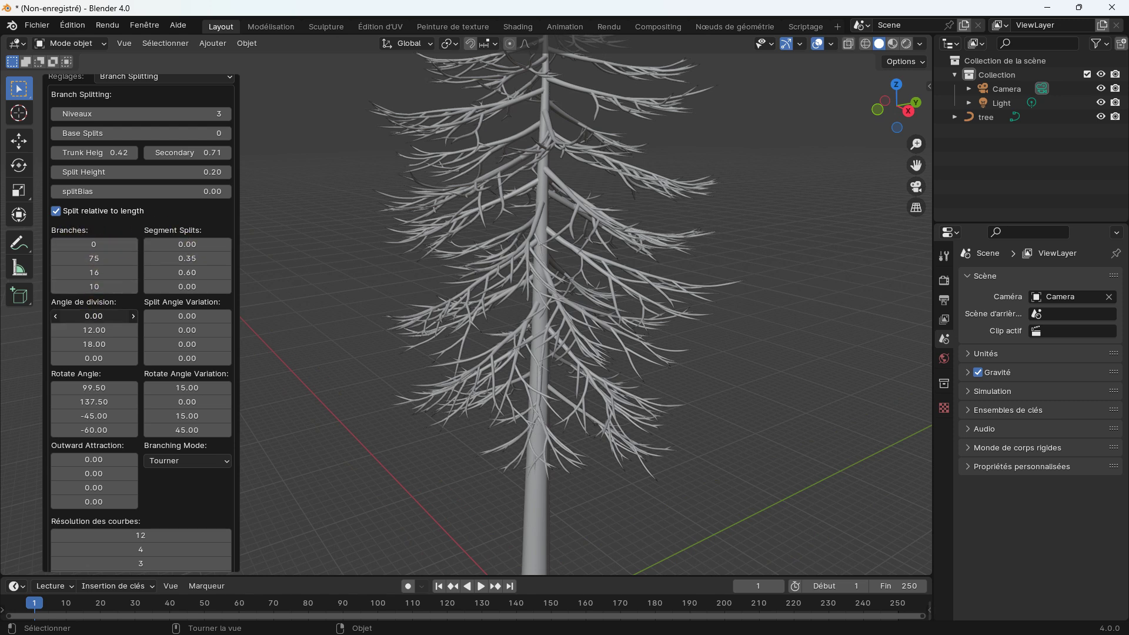
Step: Set first split angle 0.42, keep first-level branches at 0, and second-level branches at 91
drag(93, 316, 98, 316)
click(93, 244)
text(17)
key(Return)
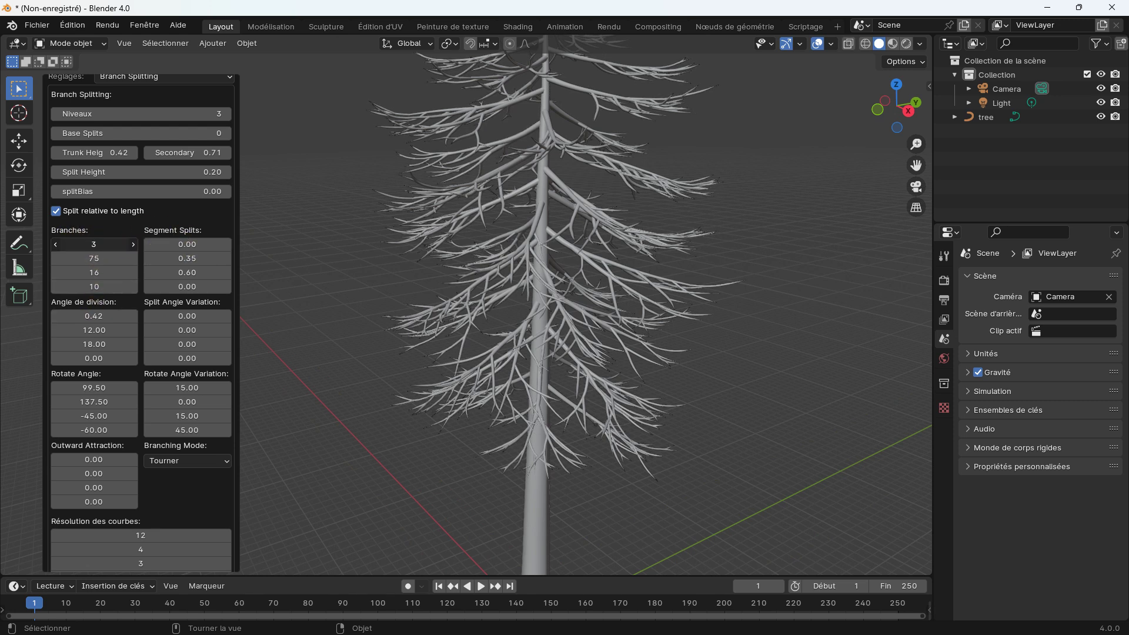
key(BackSpace)
double_click(93, 258)
text(101)
key(Return)
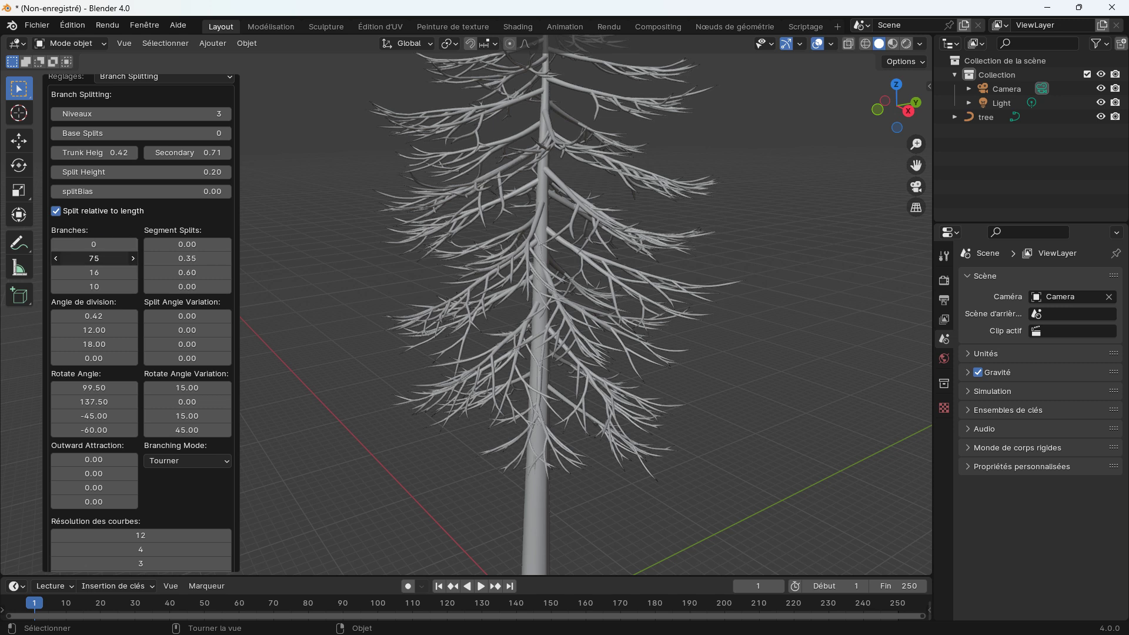
mouse_move(93, 259)
mouse_down()
mouse_move(71, 258)
mouse_move(102, 272)
mouse_move(88, 273)
mouse_up()
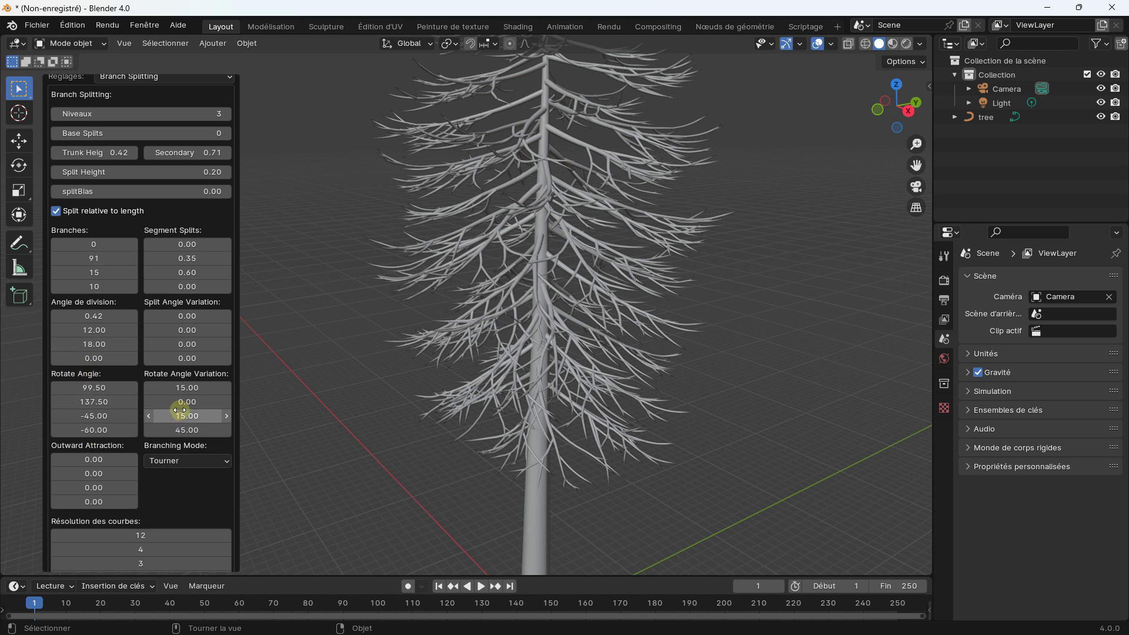
Step: Nudge the rotate angle variation up to 15.84 and orbit to review the tree
drag(187, 388, 152, 341)
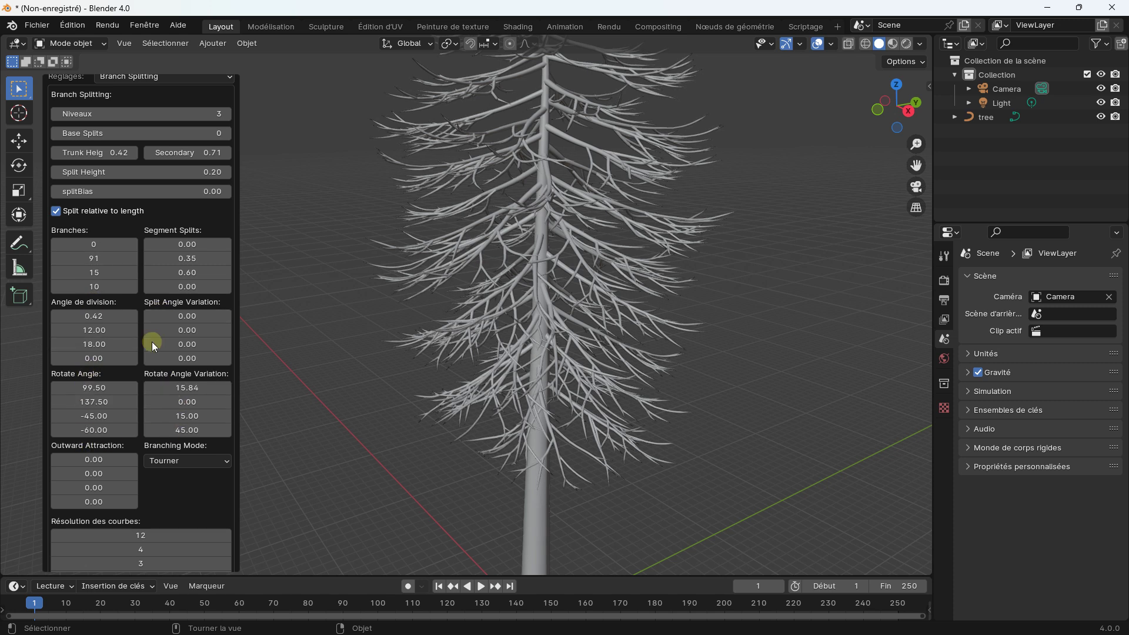
scroll(621, 150, down, 2)
mouse_move(610, 216)
middle_down()
mouse_move(570, 262)
mouse_move(614, 224)
mouse_move(562, 206)
mouse_move(557, 217)
middle_up()
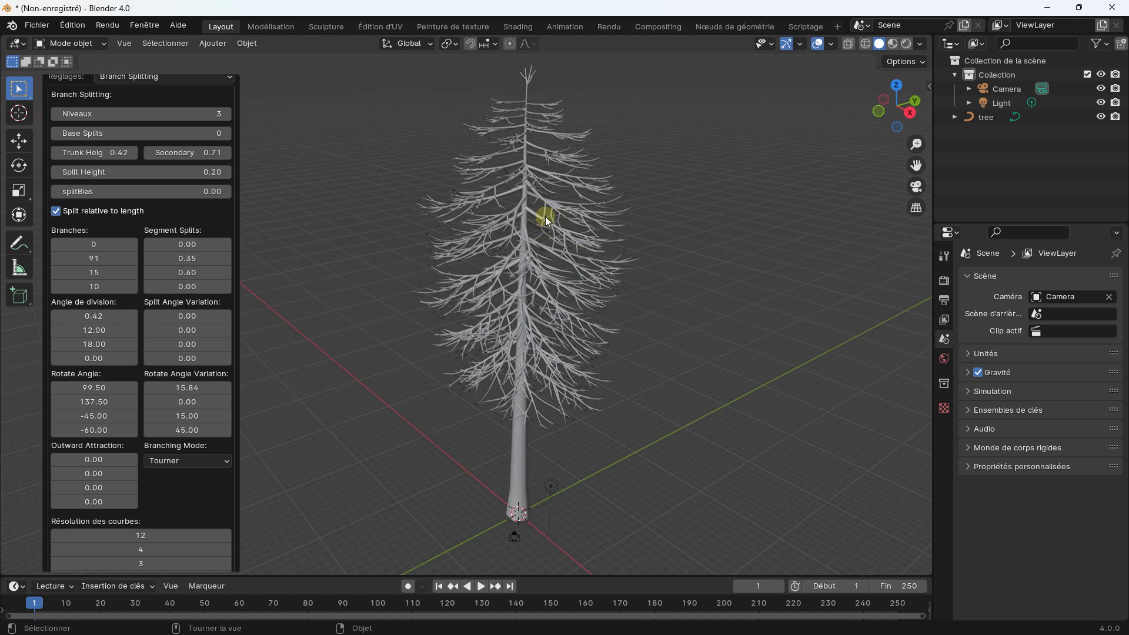
Step: On the Branch Growth settings, set Taper Crown to 1.00 and first branch length to 1.18
click(156, 76)
click(149, 137)
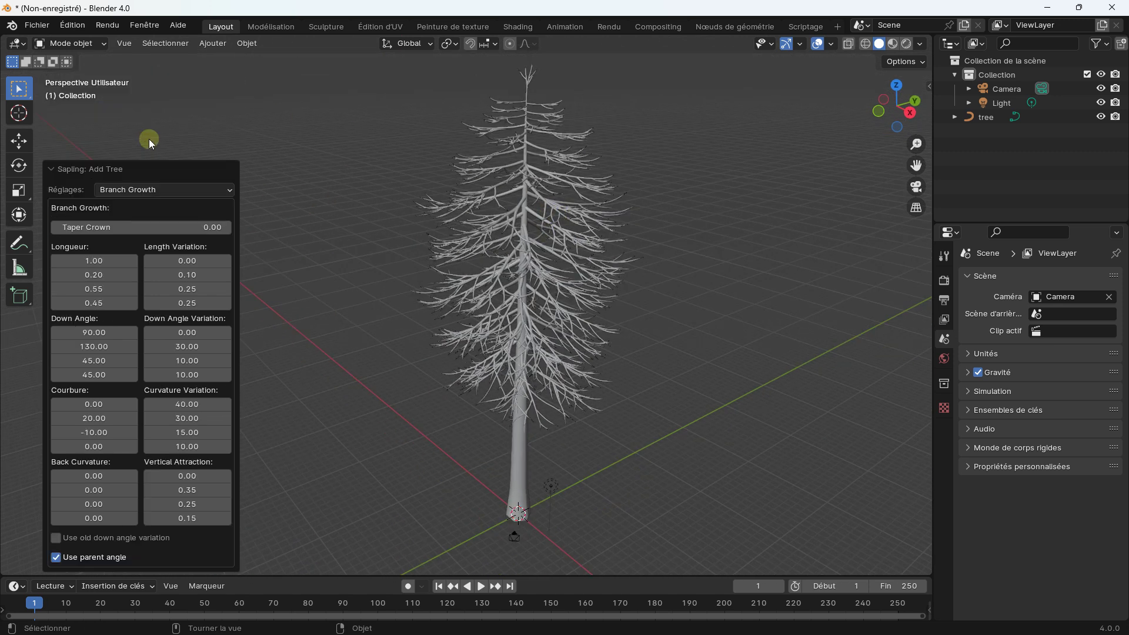
middle_drag(539, 253, 556, 239)
drag(94, 227, 194, 227)
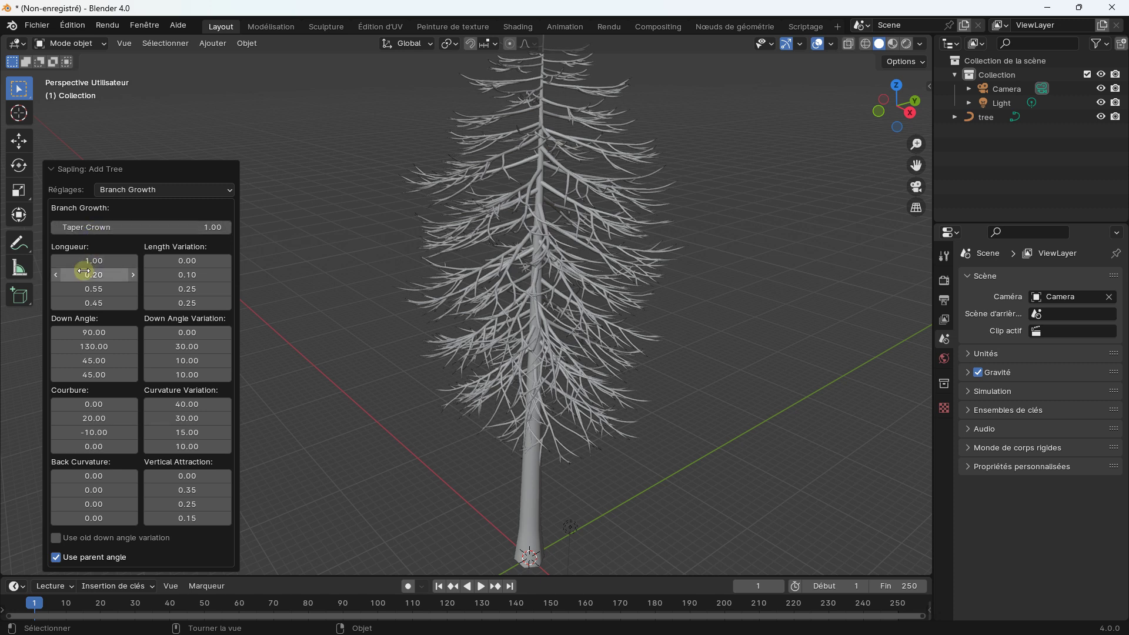
mouse_move(94, 261)
mouse_down()
mouse_move(118, 261)
mouse_move(97, 261)
mouse_up()
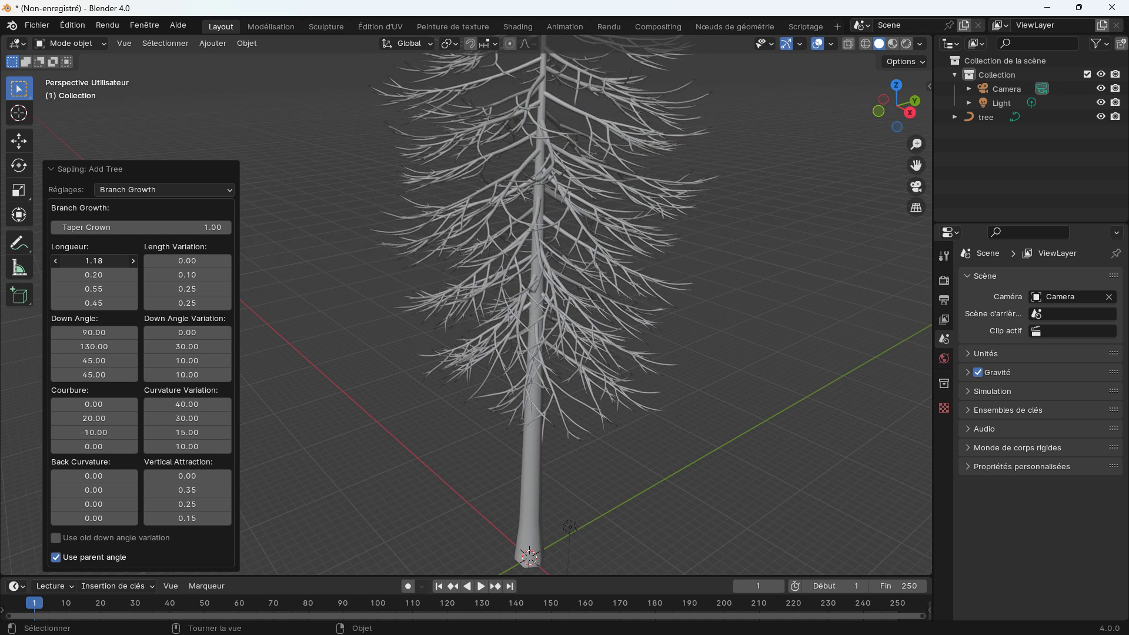
mouse_move(431, 297)
middle_down()
mouse_move(484, 373)
mouse_move(473, 354)
middle_up()
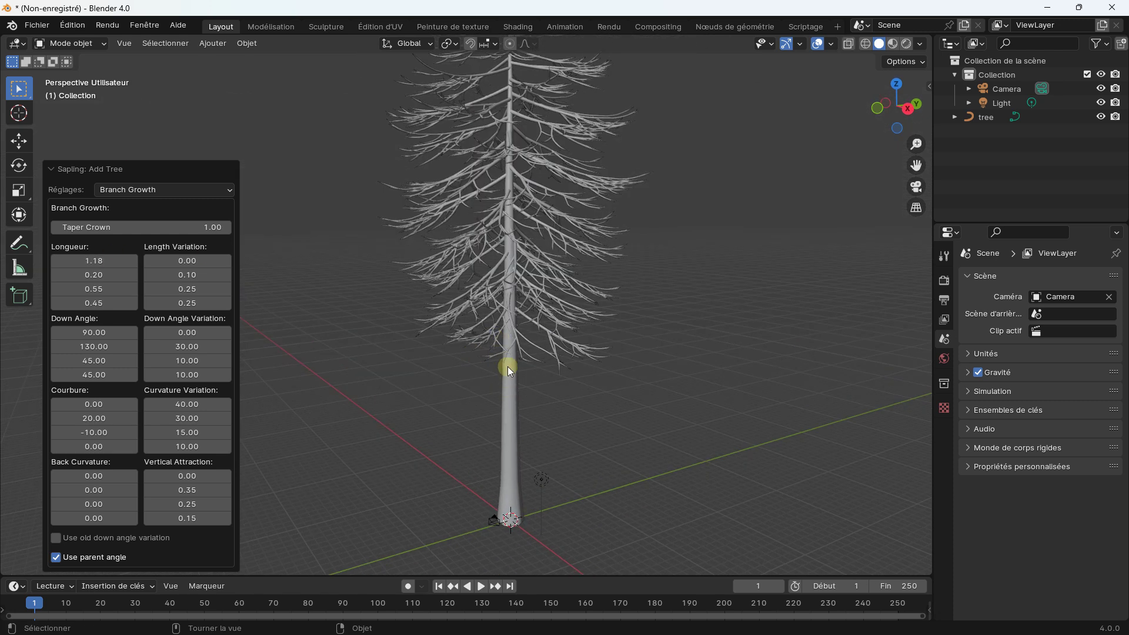
Step: Add branch length variation and lengthen the second-level branches to 0.26
click(187, 260)
drag(181, 260, 194, 260)
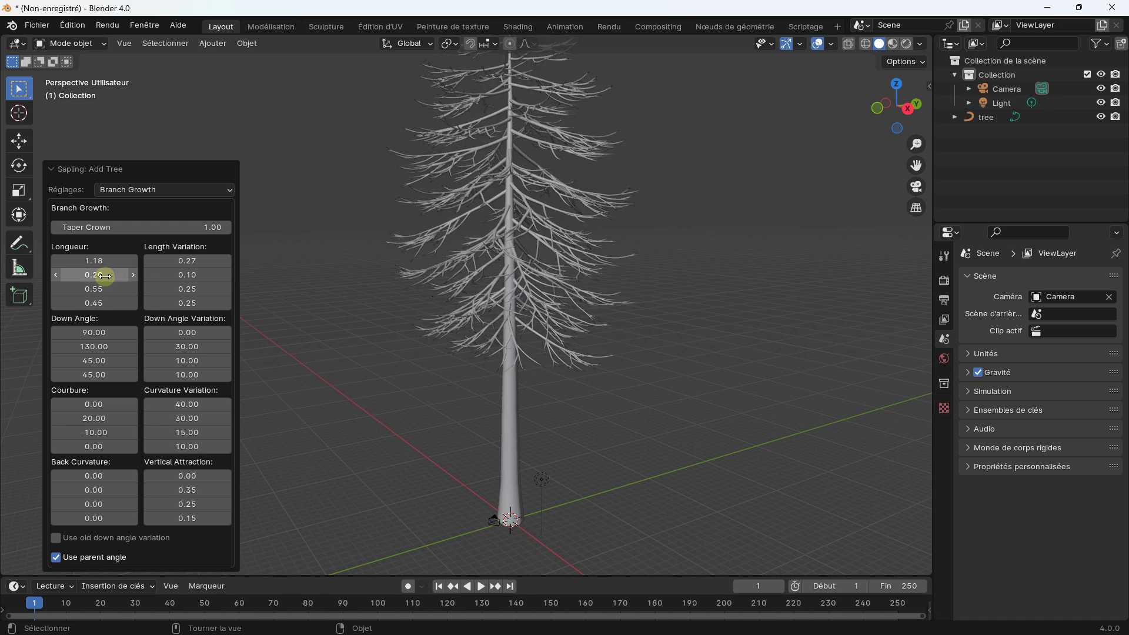
mouse_move(102, 263)
mouse_down()
mouse_move(135, 263)
mouse_move(76, 262)
mouse_move(103, 274)
mouse_move(112, 303)
mouse_move(91, 289)
mouse_move(100, 274)
mouse_move(55, 274)
mouse_up()
mouse_move(362, 232)
middle_down()
mouse_move(440, 230)
mouse_move(440, 245)
middle_up()
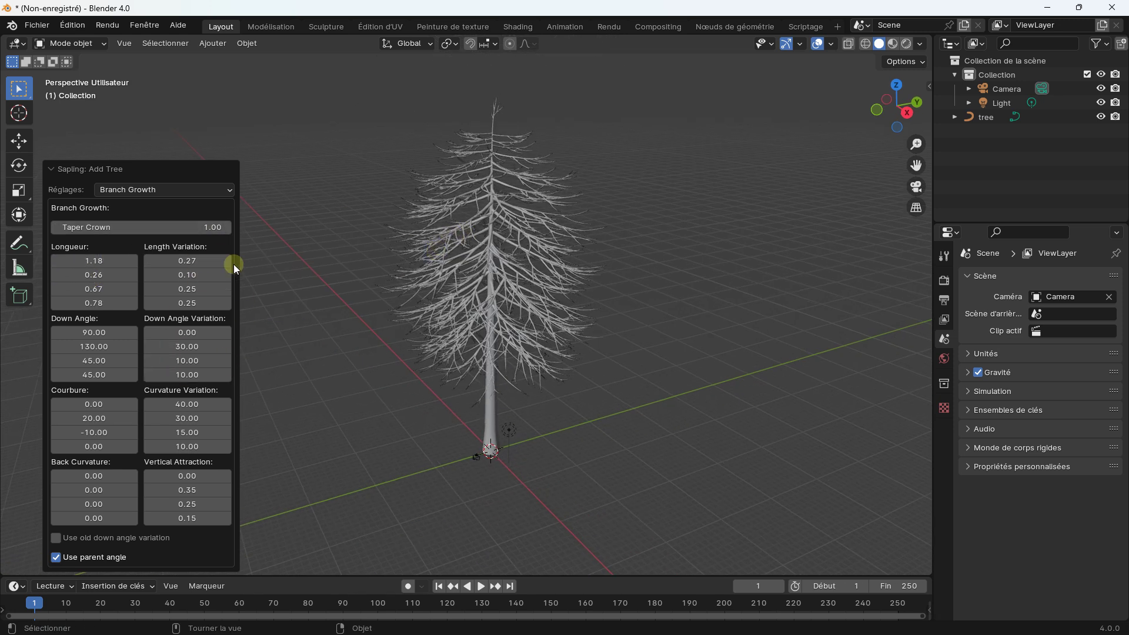
Step: Give the branches a slight curvature of 0.27
drag(94, 404, 171, 404)
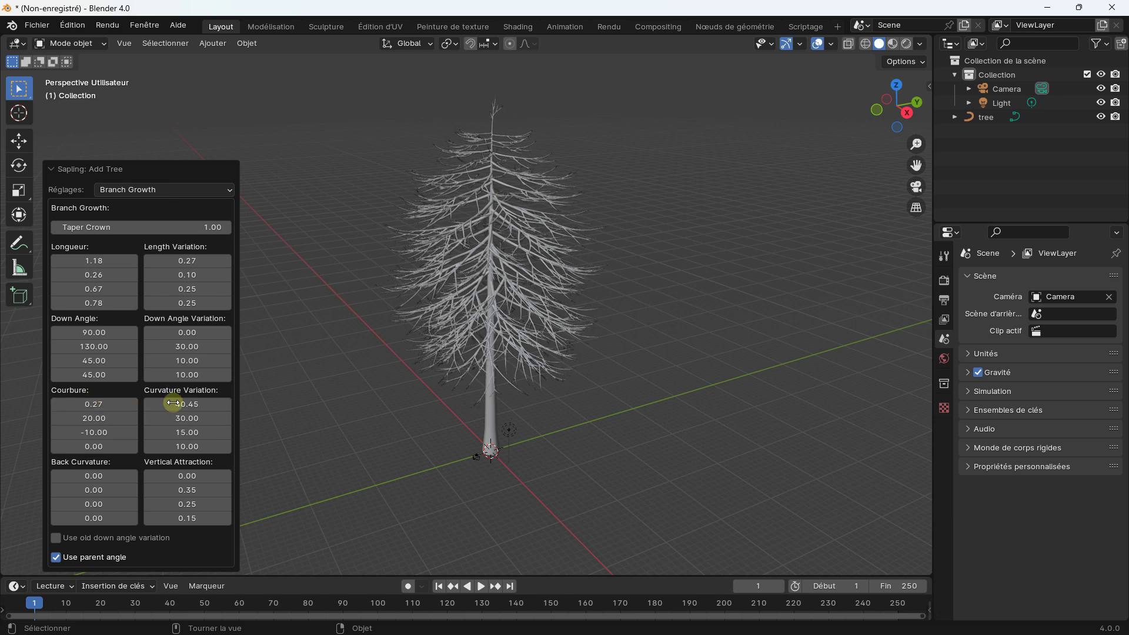
scroll(539, 194, up, 2)
mouse_move(538, 195)
middle_down()
mouse_move(566, 118)
mouse_move(548, 225)
middle_up()
scroll(542, 224, down, 3)
scroll(542, 224, down, 2)
click(174, 188)
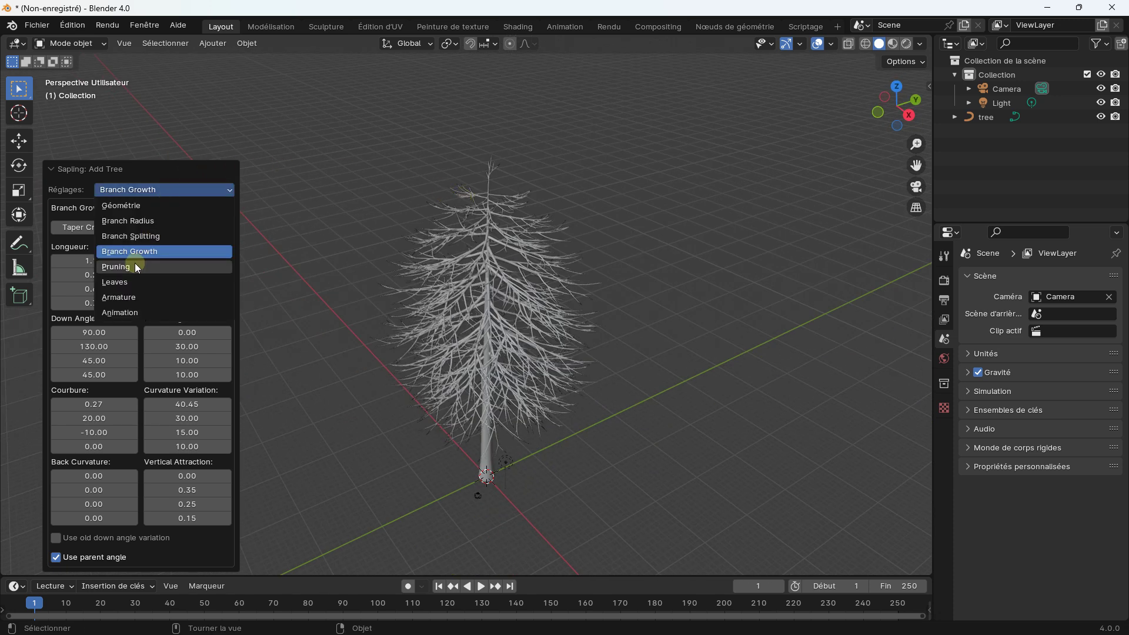
Step: On the Pruning settings, set the prune ratio to 1.00 and adjust the prune base
click(136, 266)
scroll(466, 319, up, 3)
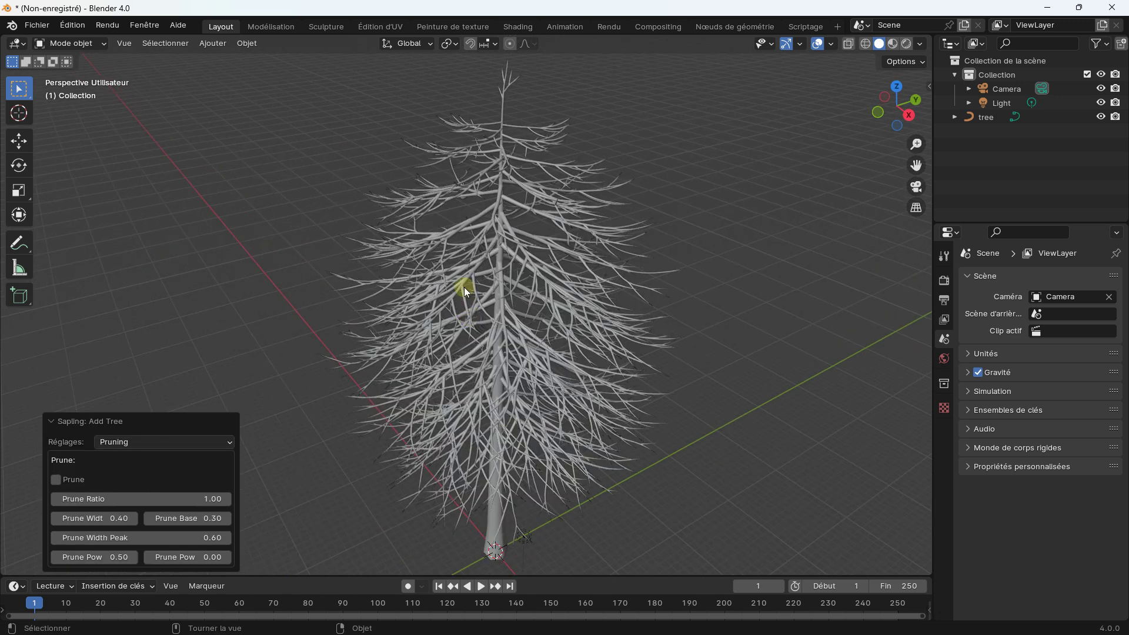
click(156, 507)
mouse_move(141, 499)
mouse_down()
mouse_move(176, 499)
mouse_move(88, 518)
mouse_up()
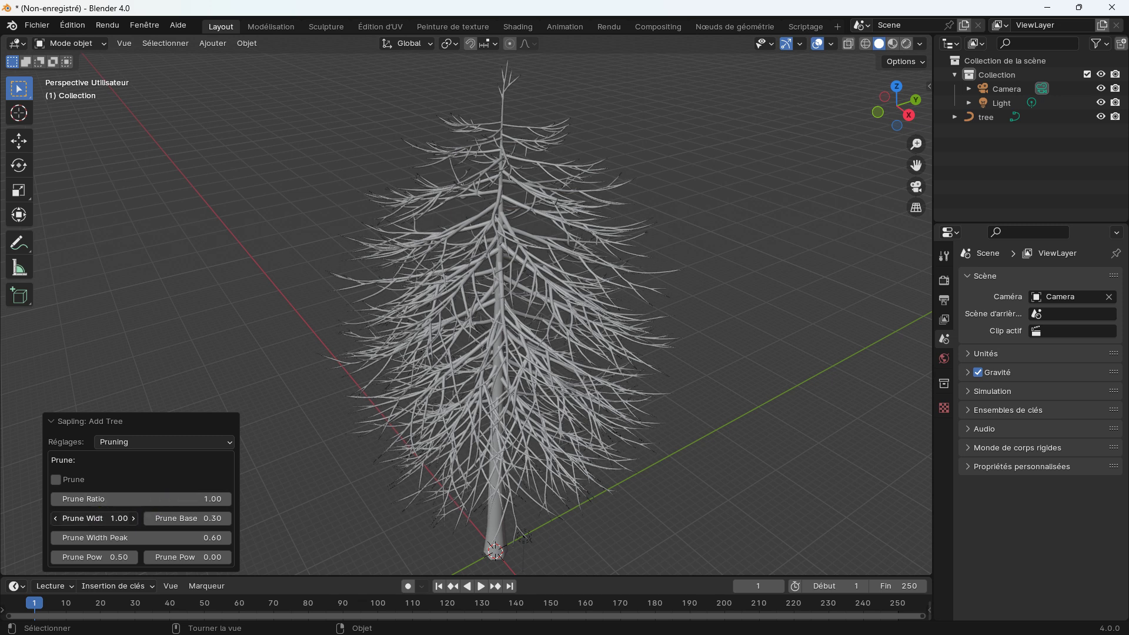
click(153, 518)
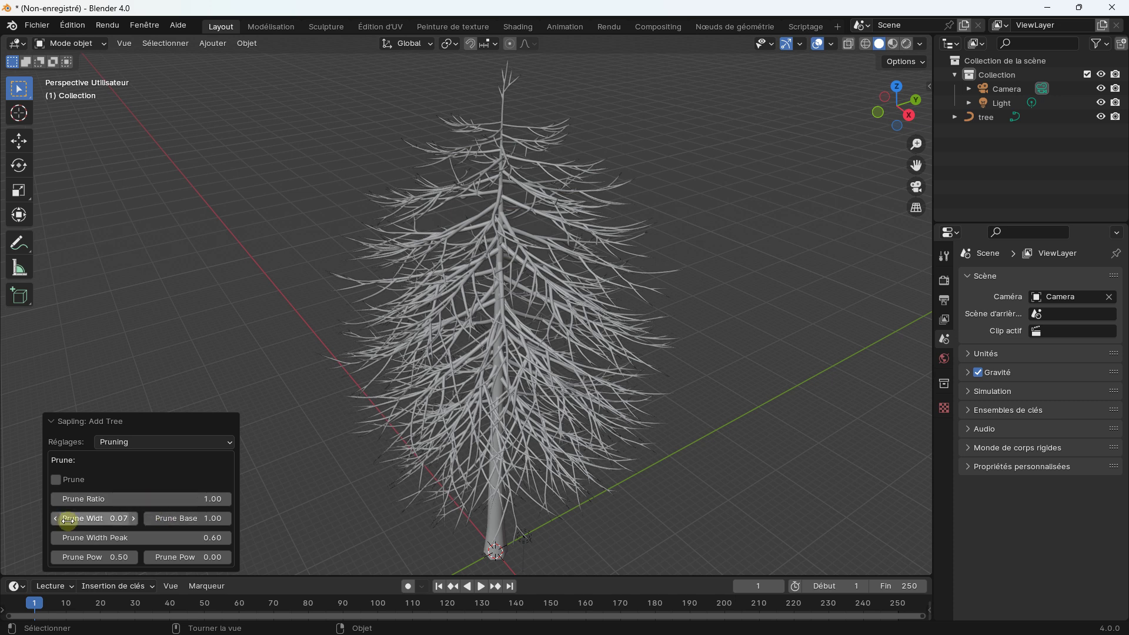
Step: Orbit lower around the tree and switch the settings page from Pruning to Leaves
click(148, 440)
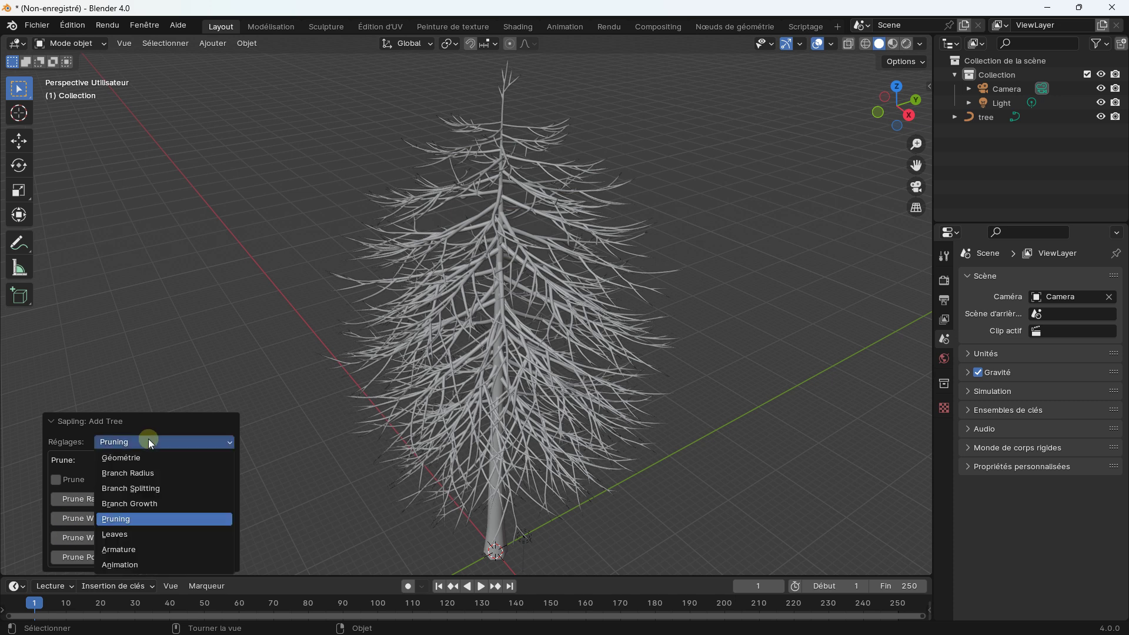
mouse_move(516, 391)
middle_down()
mouse_move(516, 358)
mouse_move(200, 383)
middle_up()
click(133, 440)
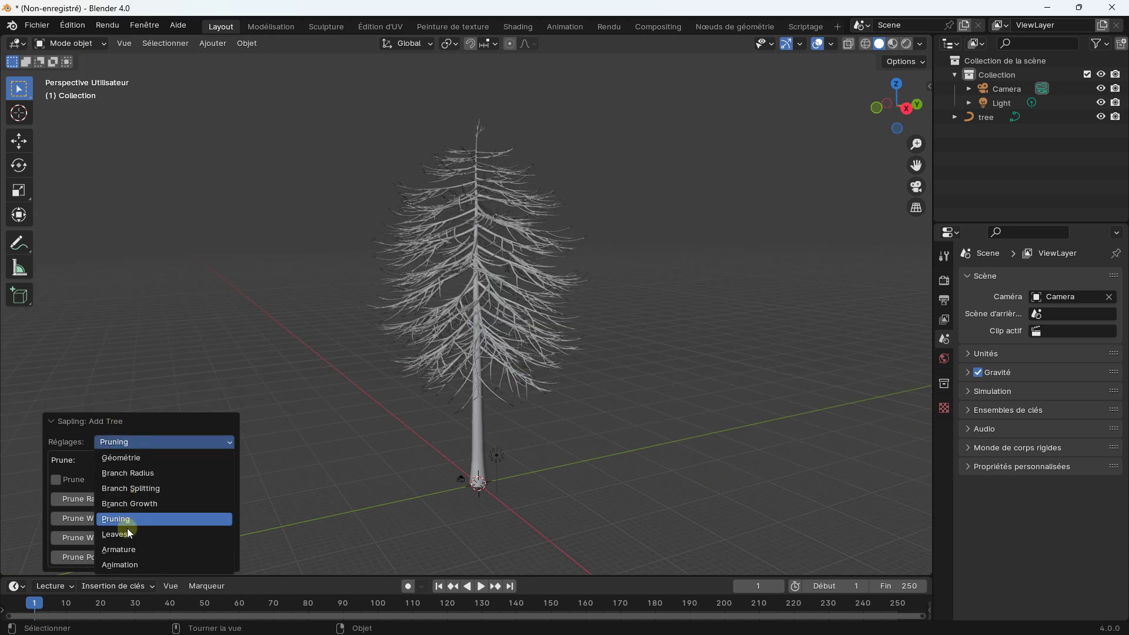
click(150, 443)
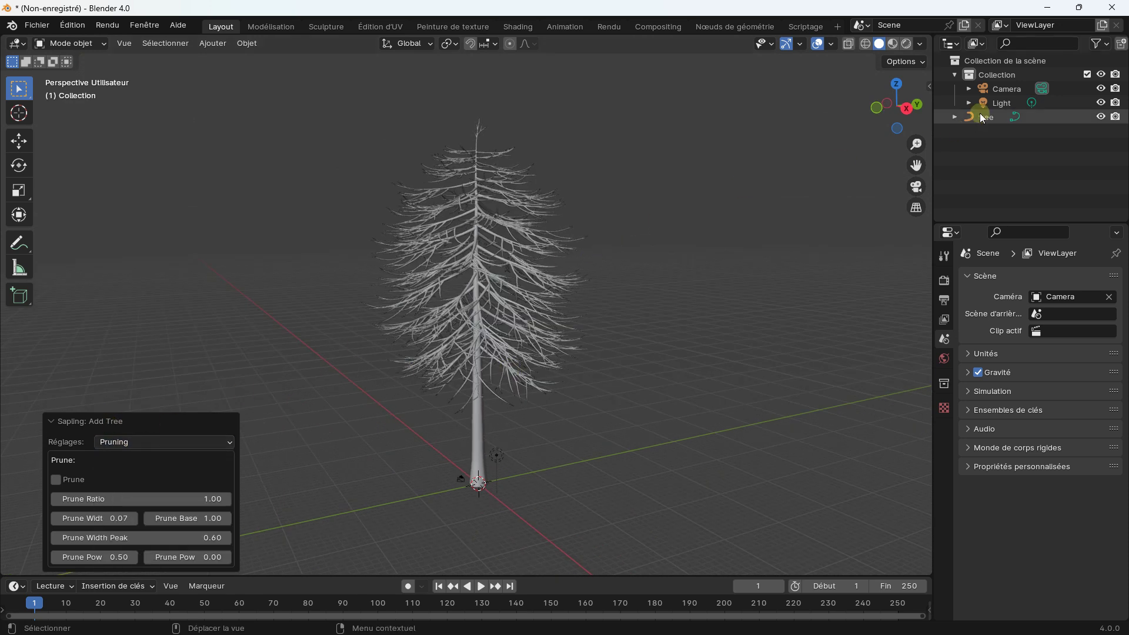
click(133, 446)
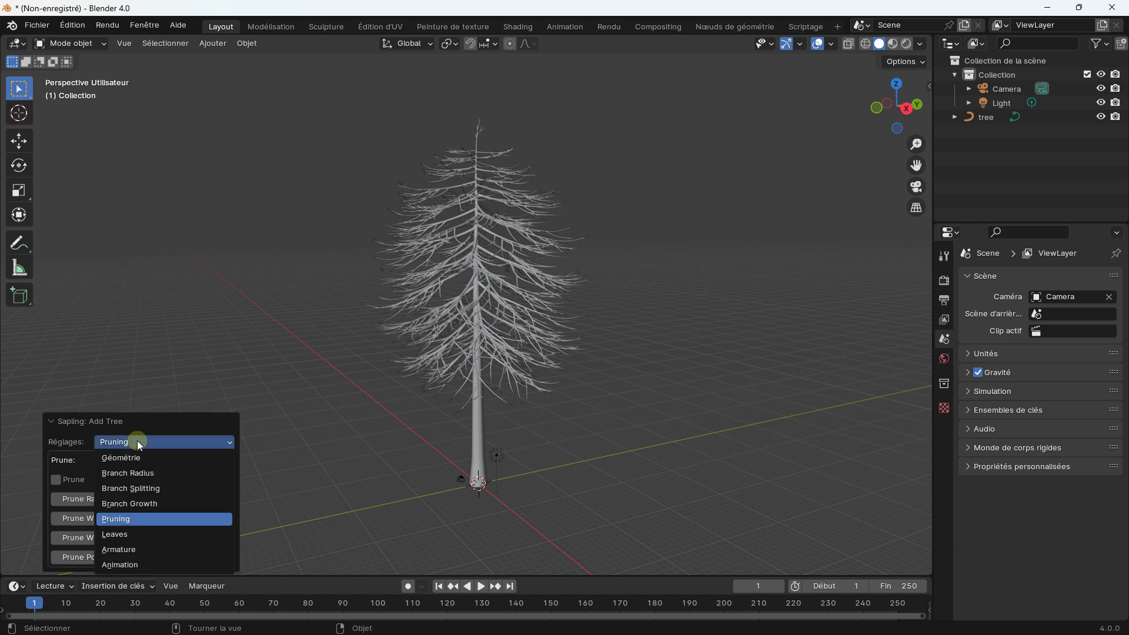
click(139, 533)
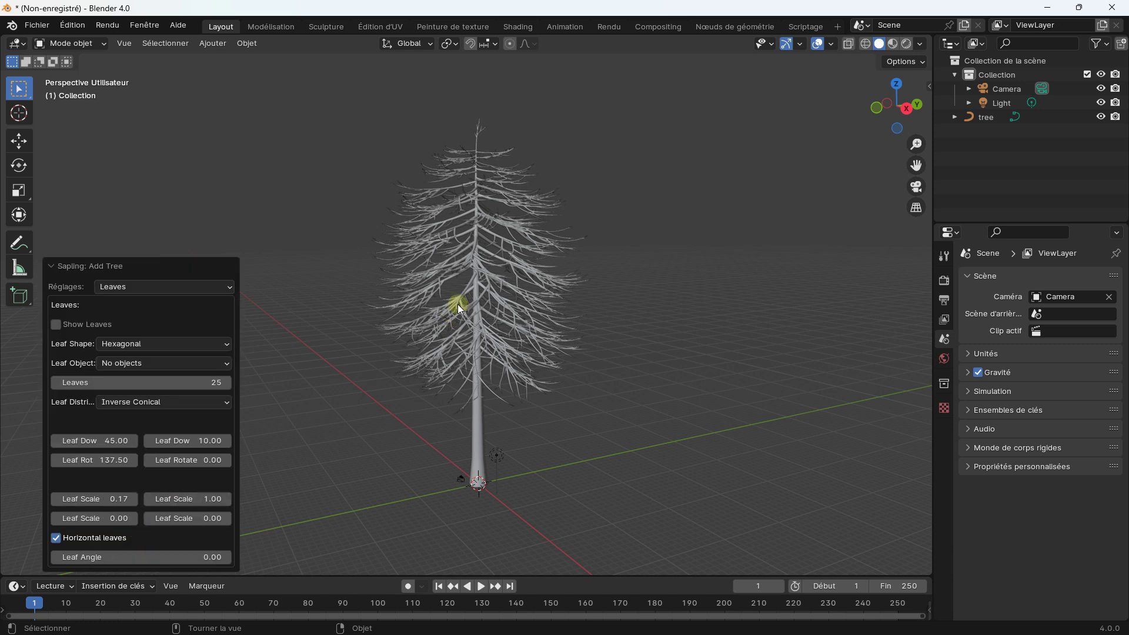
Step: Turn on Show Leaves and zoom in on the leafy tree
click(109, 288)
scroll(492, 281, up, 2)
scroll(491, 287, up, 2)
scroll(569, 262, up, 3)
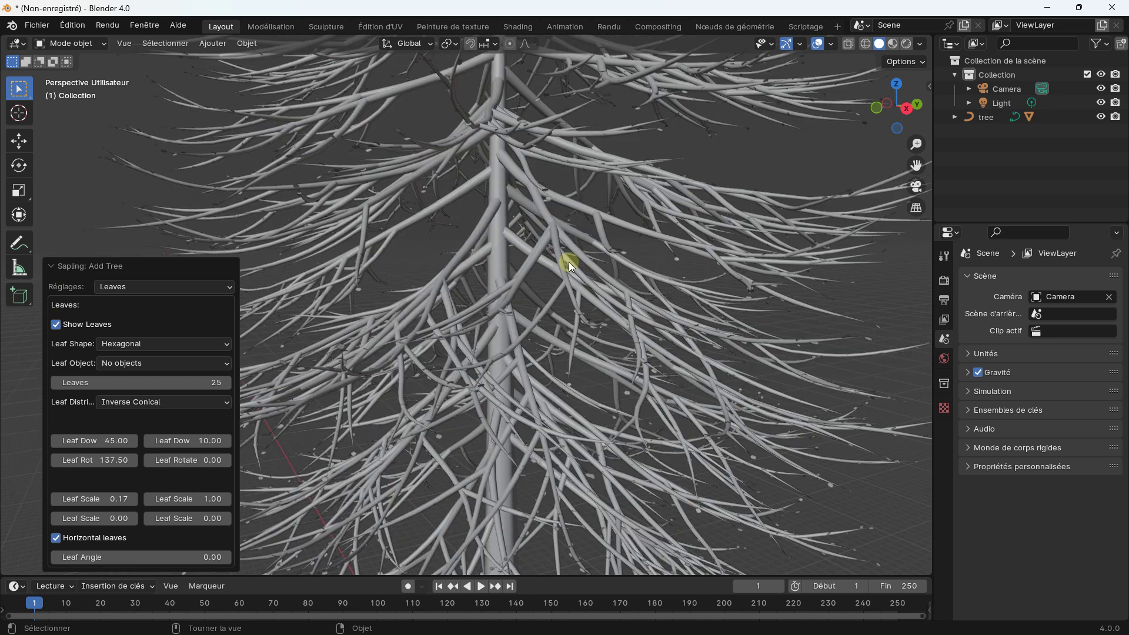
Step: Expand 'tree' in the Outliner, inspect its leaves and tree children, then reselect the whole tree
click(953, 117)
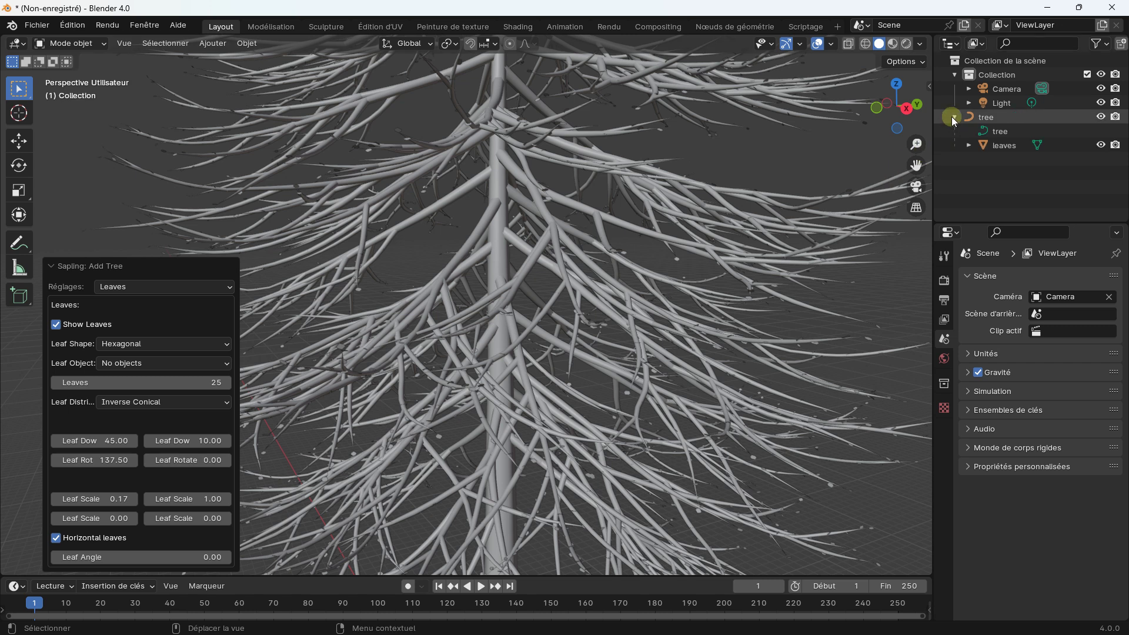
click(996, 146)
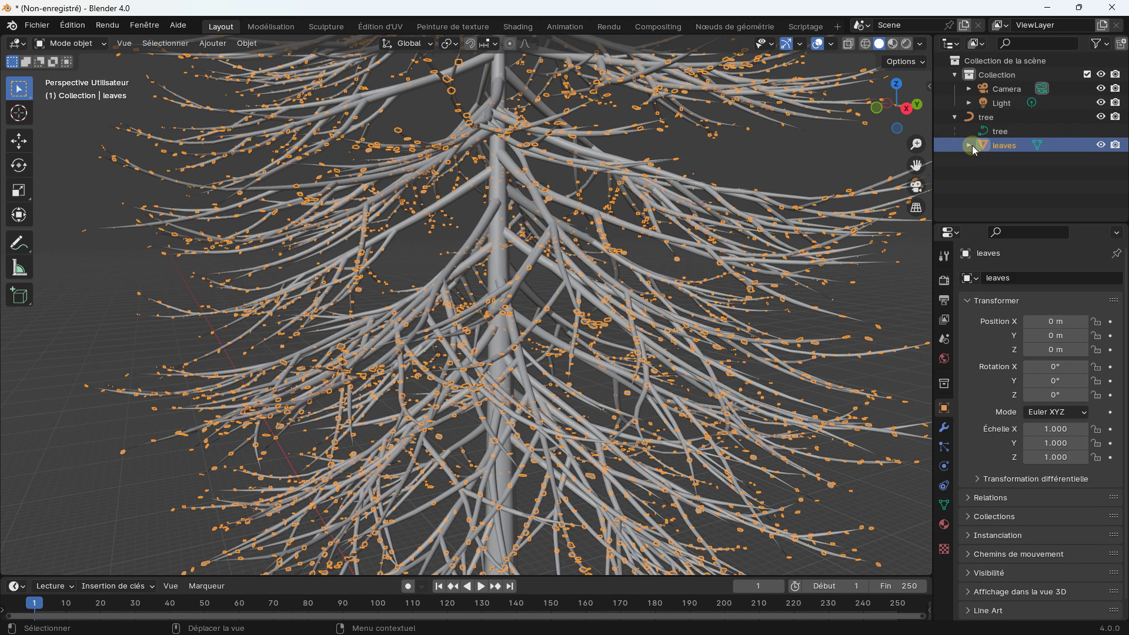
click(984, 117)
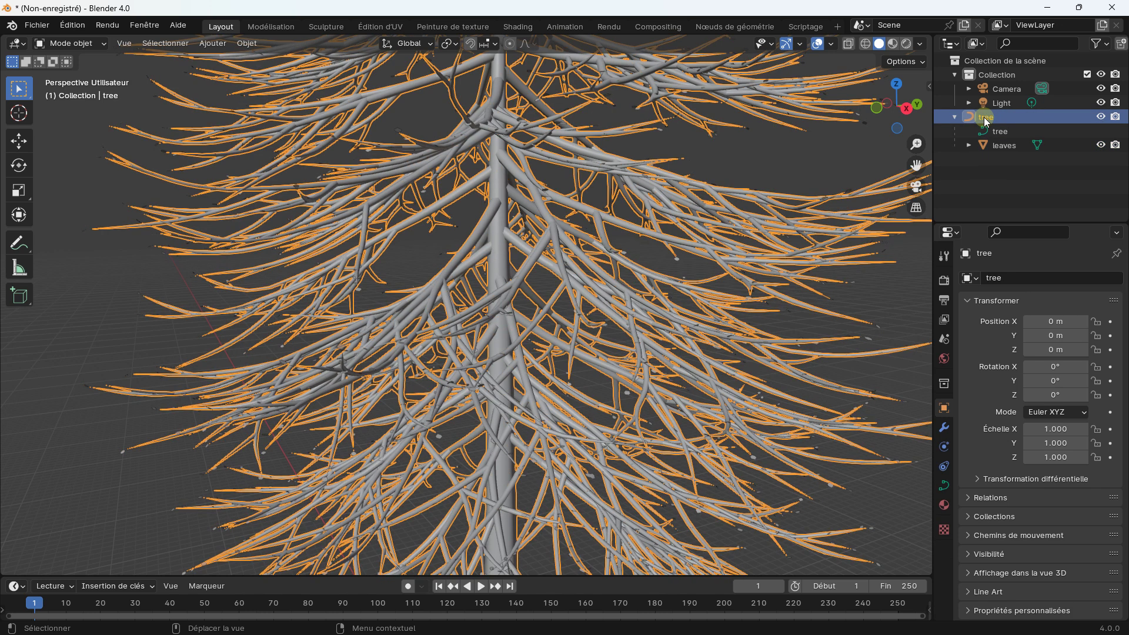
click(993, 146)
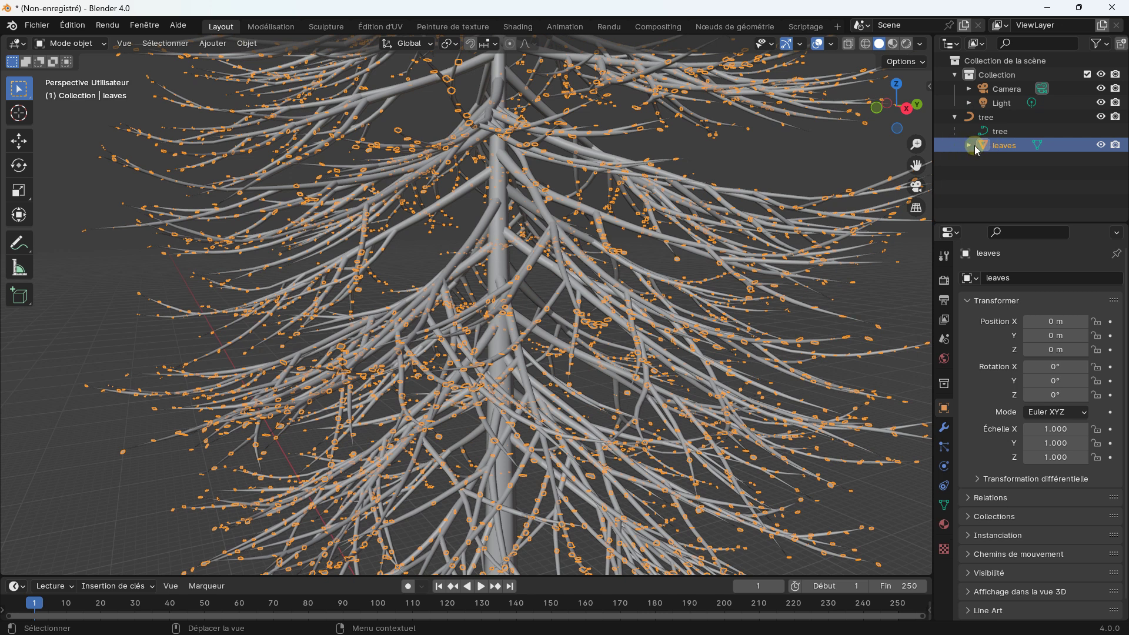
scroll(567, 262, down, 5)
click(302, 288)
mouse_move(301, 283)
middle_down()
mouse_move(302, 303)
mouse_move(317, 297)
middle_up()
scroll(517, 230, up, 2)
scroll(588, 223, down, 3)
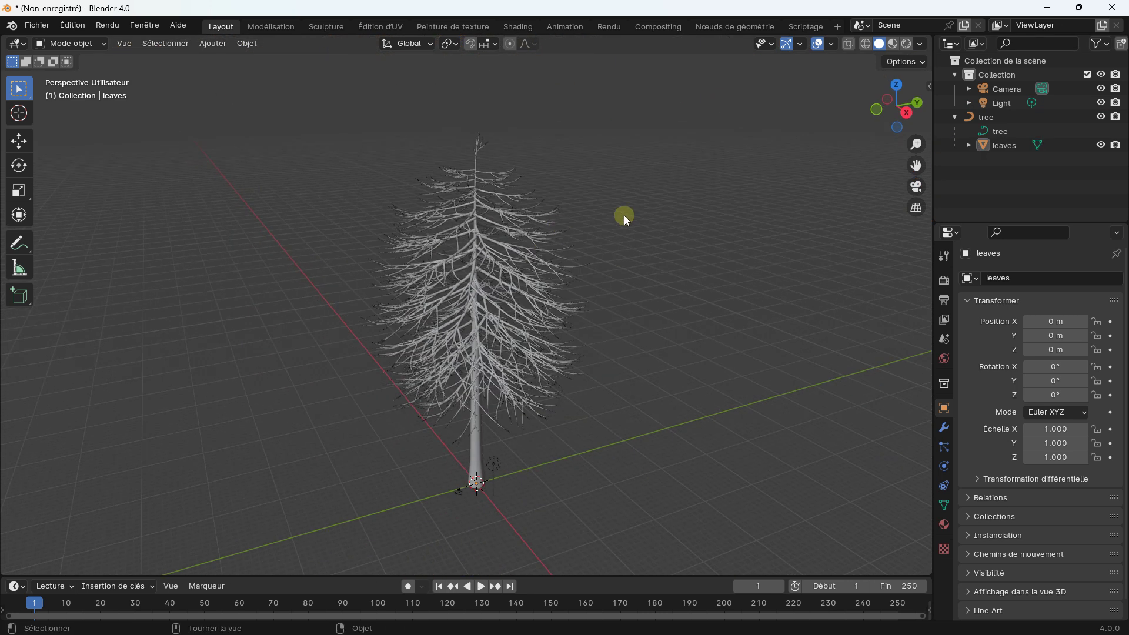
click(482, 252)
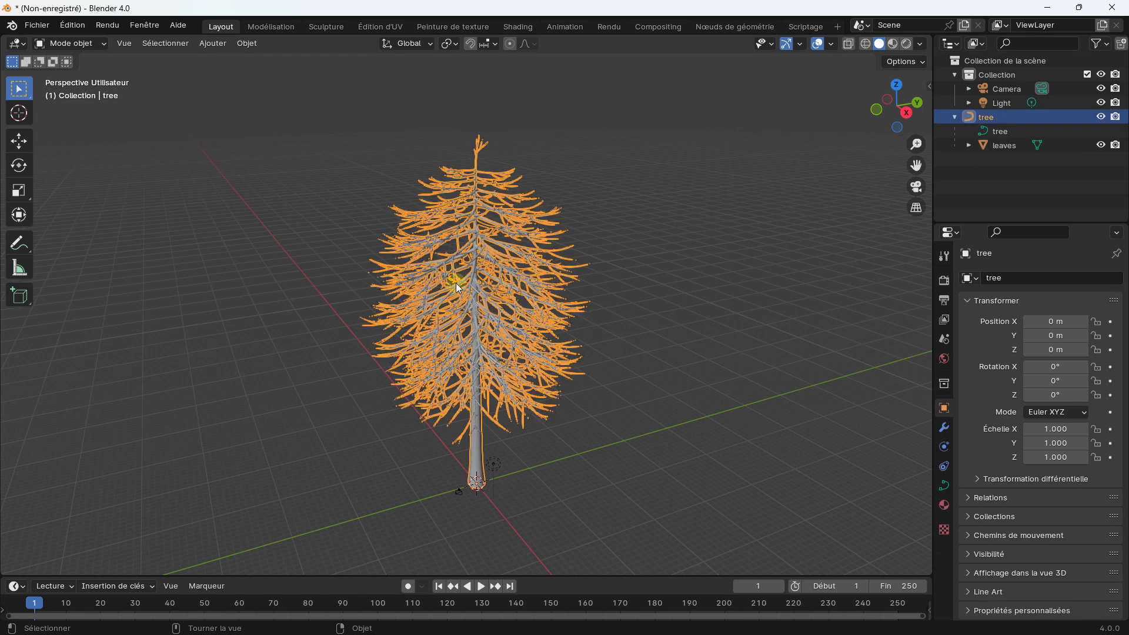
Step: Delete the tree object and its leftover leaves object
key(Delete)
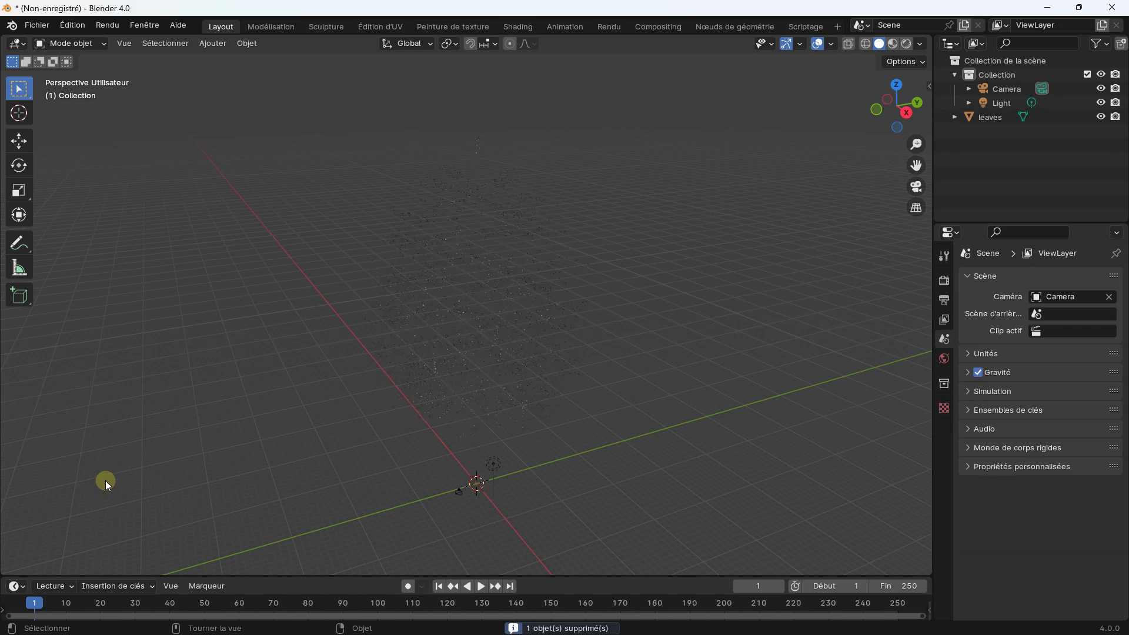
click(553, 253)
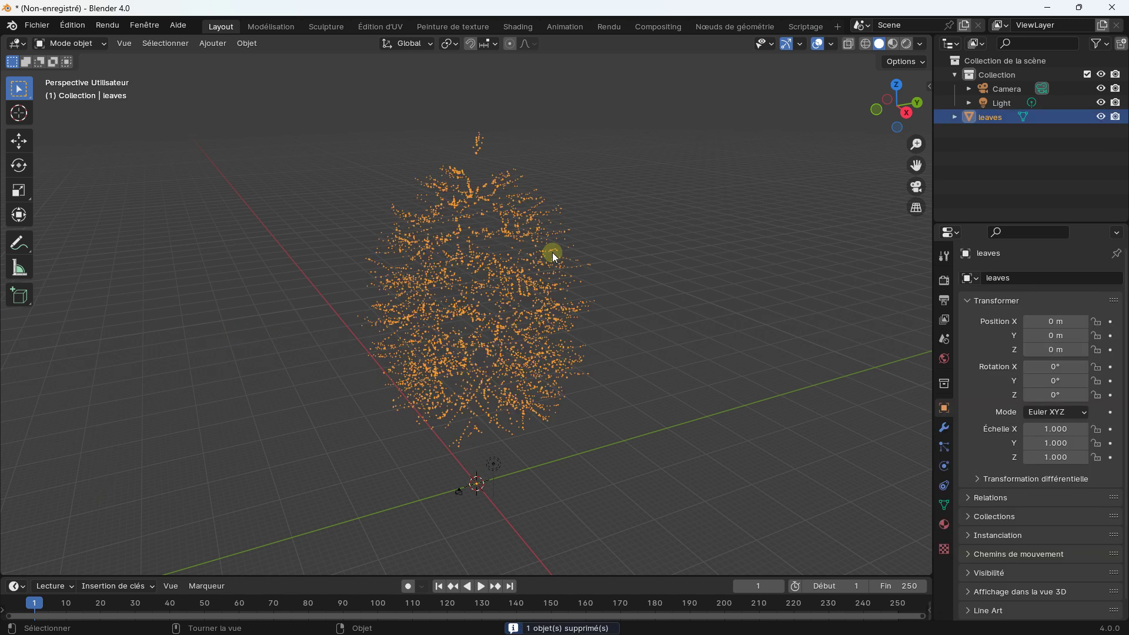
key(Delete)
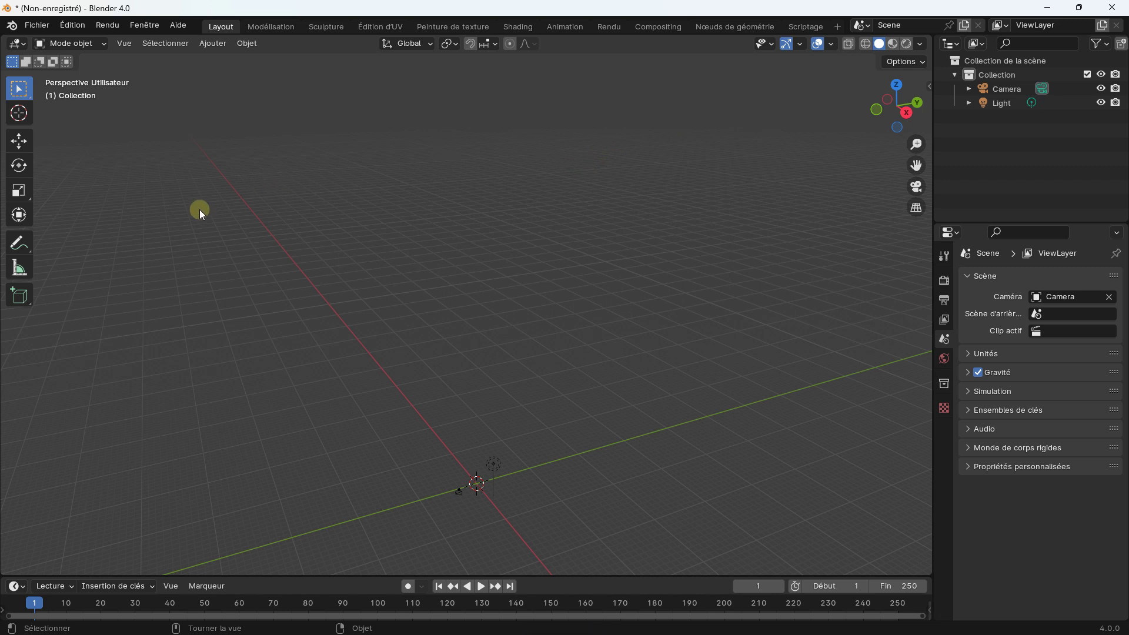
Step: Add a new Sapling Tree Gen tree from the Add menu
click(218, 44)
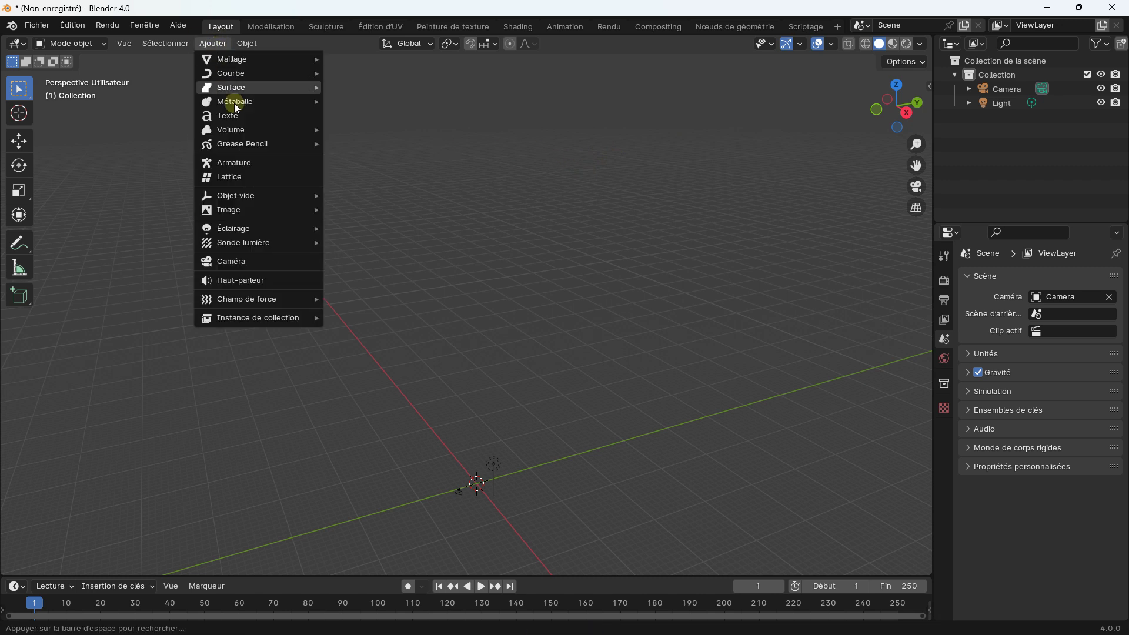
click(211, 44)
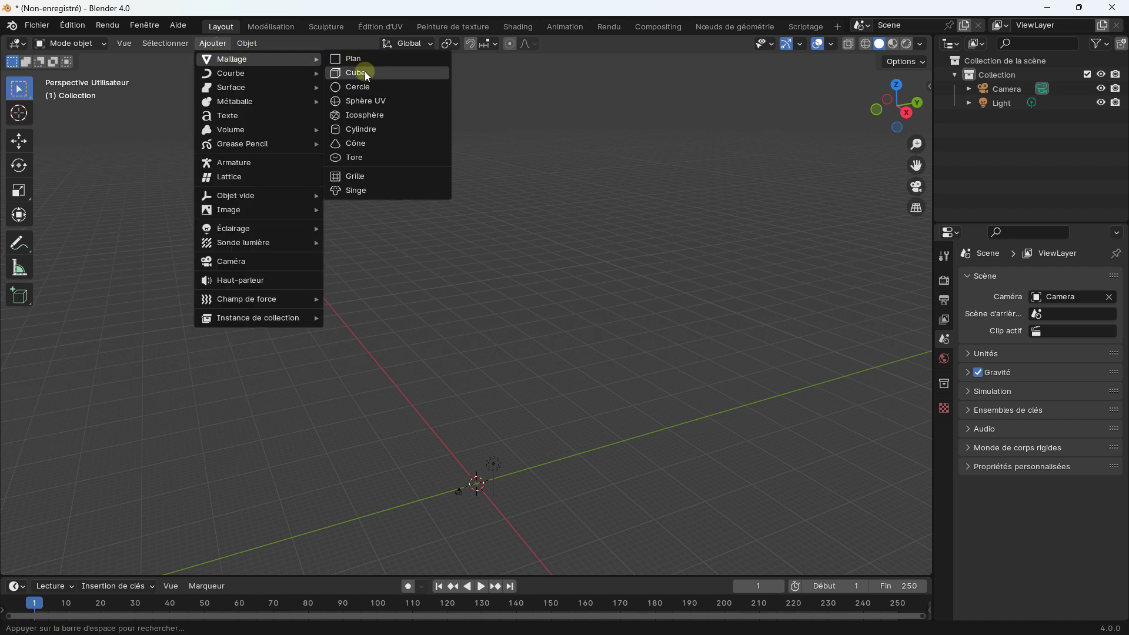
mouse_move(231, 73)
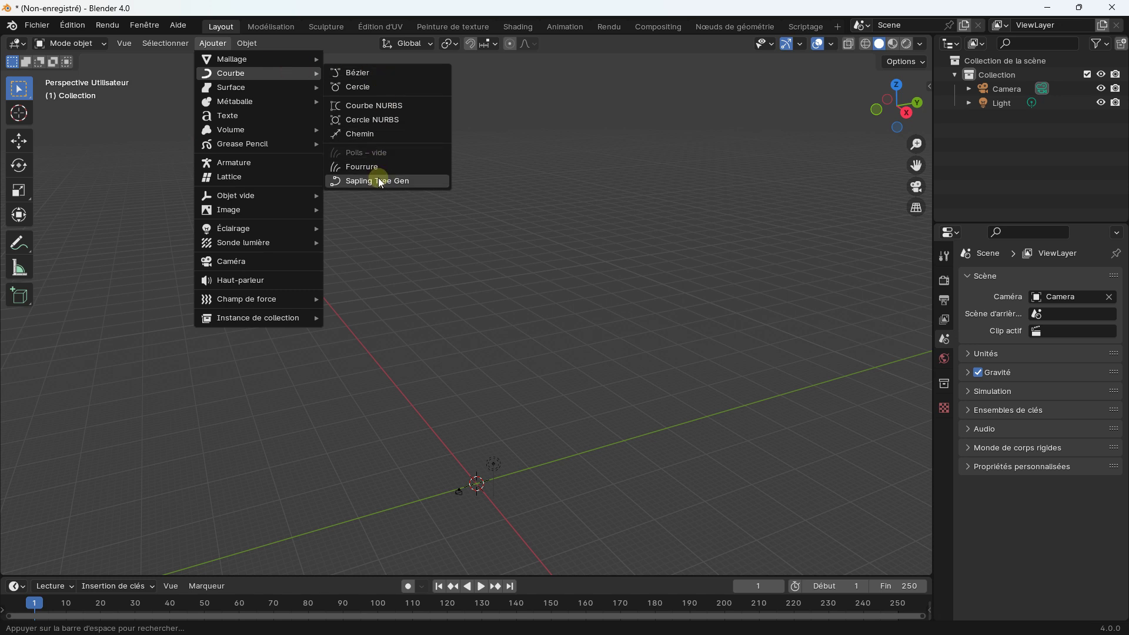
click(377, 180)
Step: Zoom in on the new tree and load the douglas_fir preset from Géométrie
ctrl+middle_drag(418, 456, 463, 312)
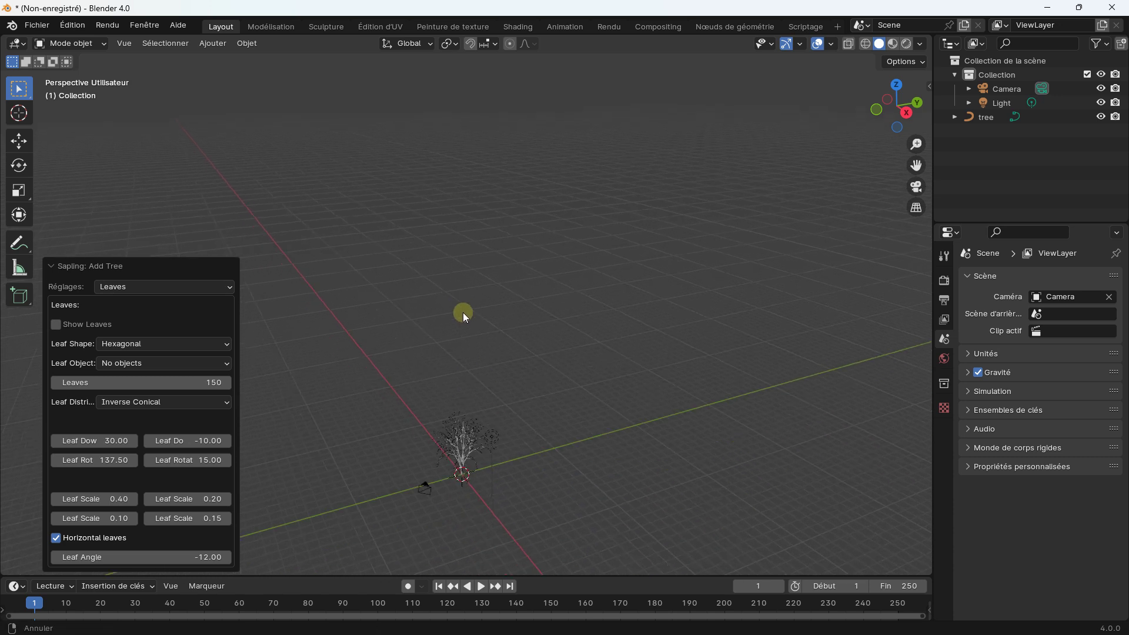
ctrl+middle_drag(463, 312, 479, 337)
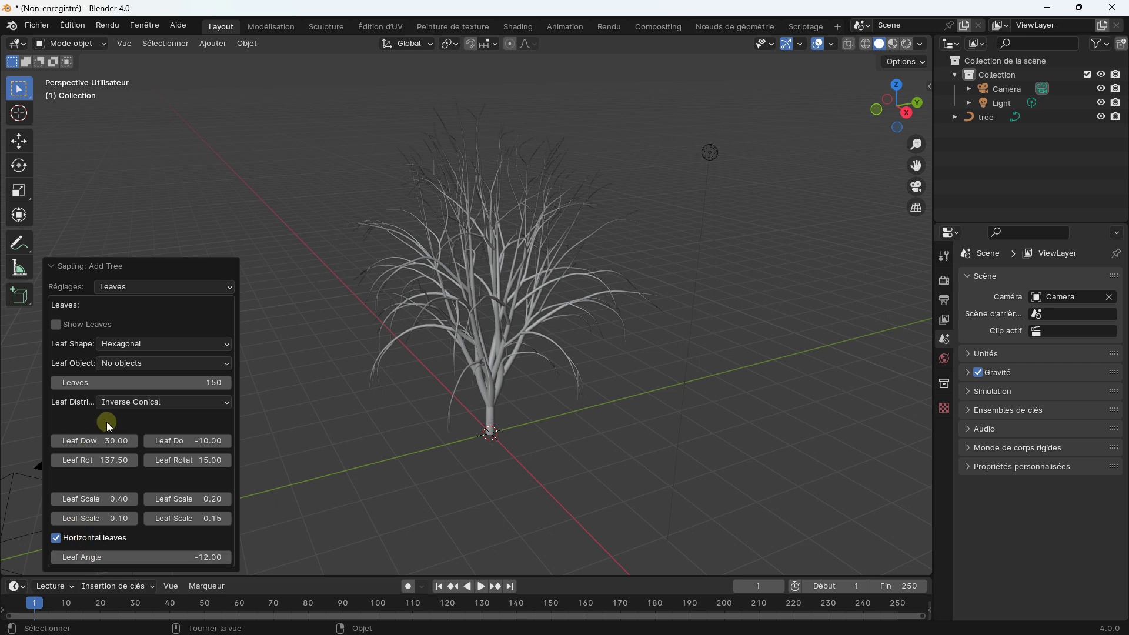
click(138, 288)
click(131, 298)
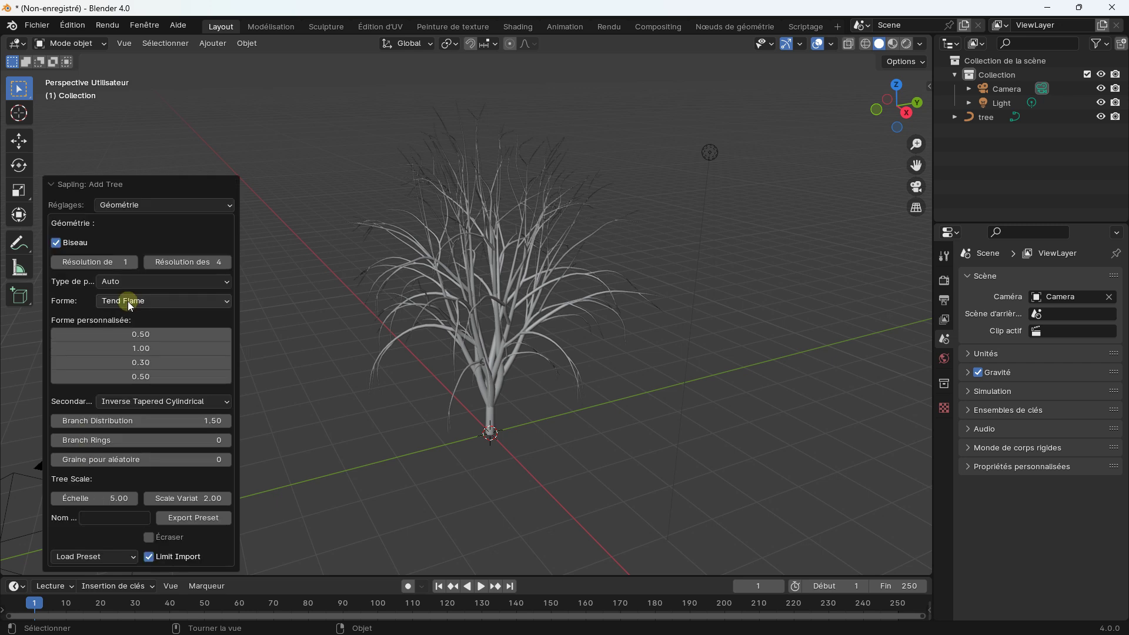
click(130, 205)
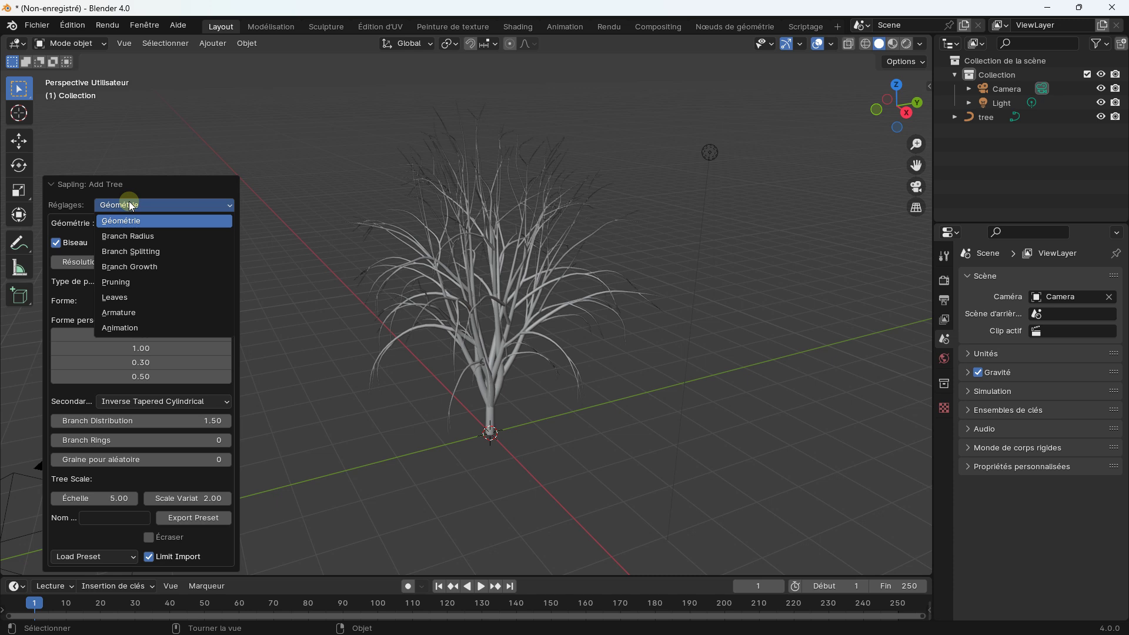
click(131, 205)
click(88, 556)
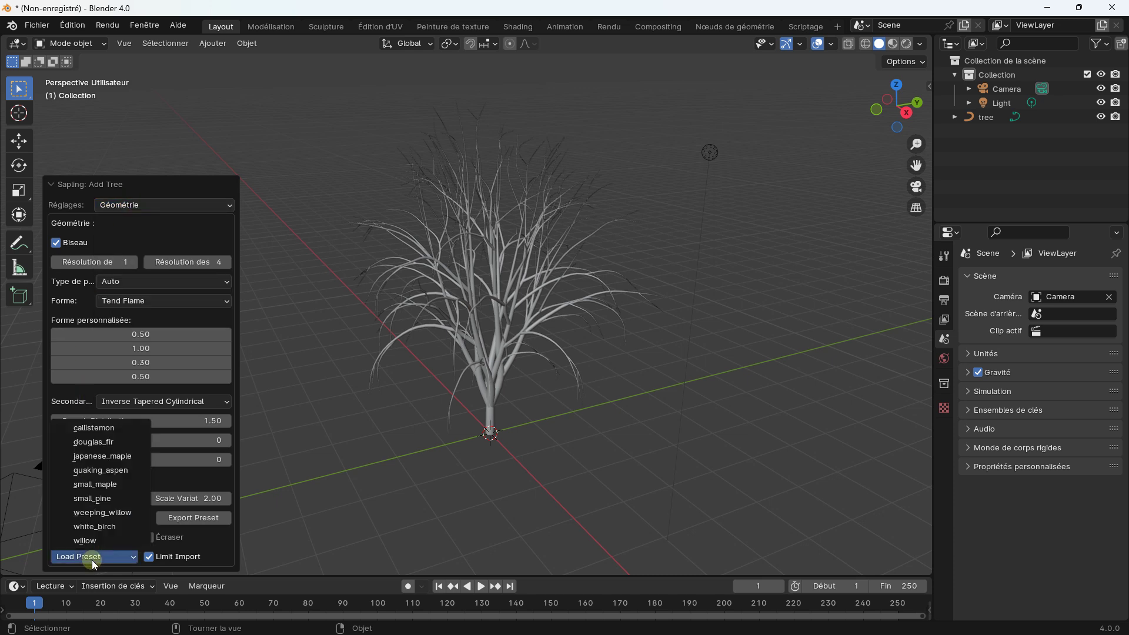
click(101, 445)
Step: Switch the Sapling settings page to Branch Radius
scroll(559, 327, down, 5)
scroll(520, 217, up, 2)
scroll(480, 281, up, 1)
scroll(465, 270, up, 2)
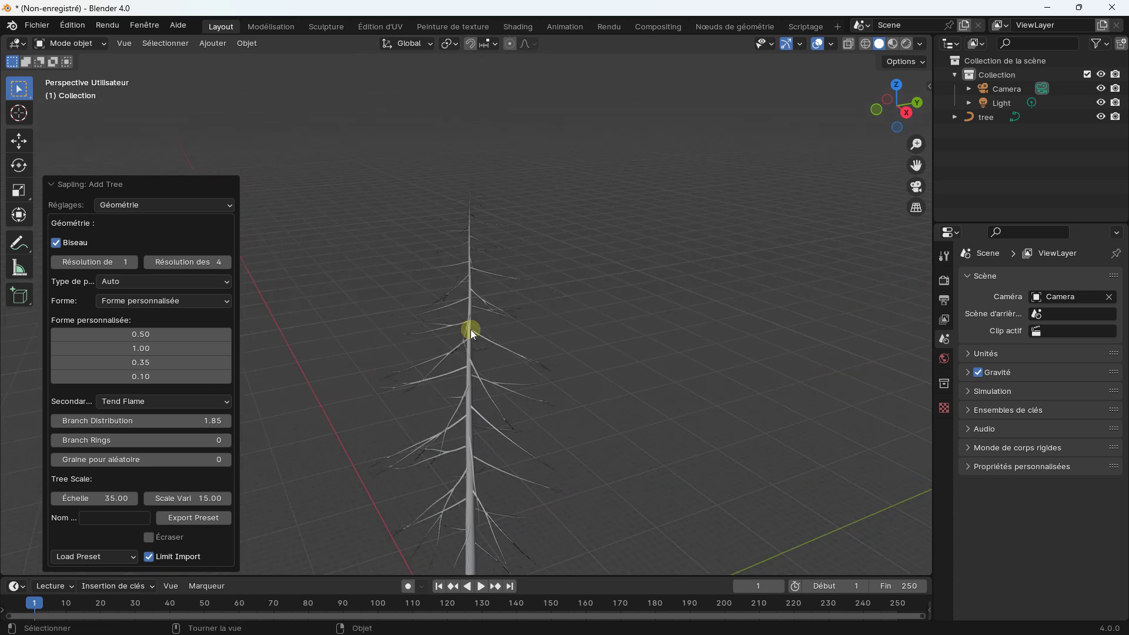
click(146, 206)
click(140, 232)
Step: Set the branch radius Facteur to 0.01
mouse_move(147, 364)
mouse_down()
mouse_move(130, 364)
mouse_move(216, 361)
mouse_up()
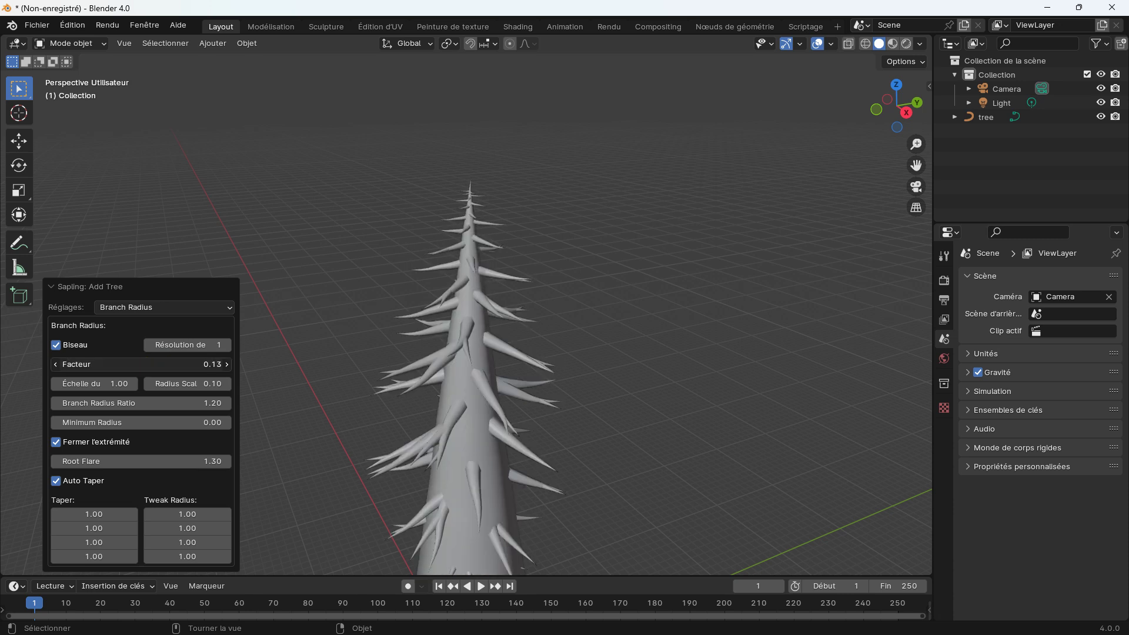
click(215, 362)
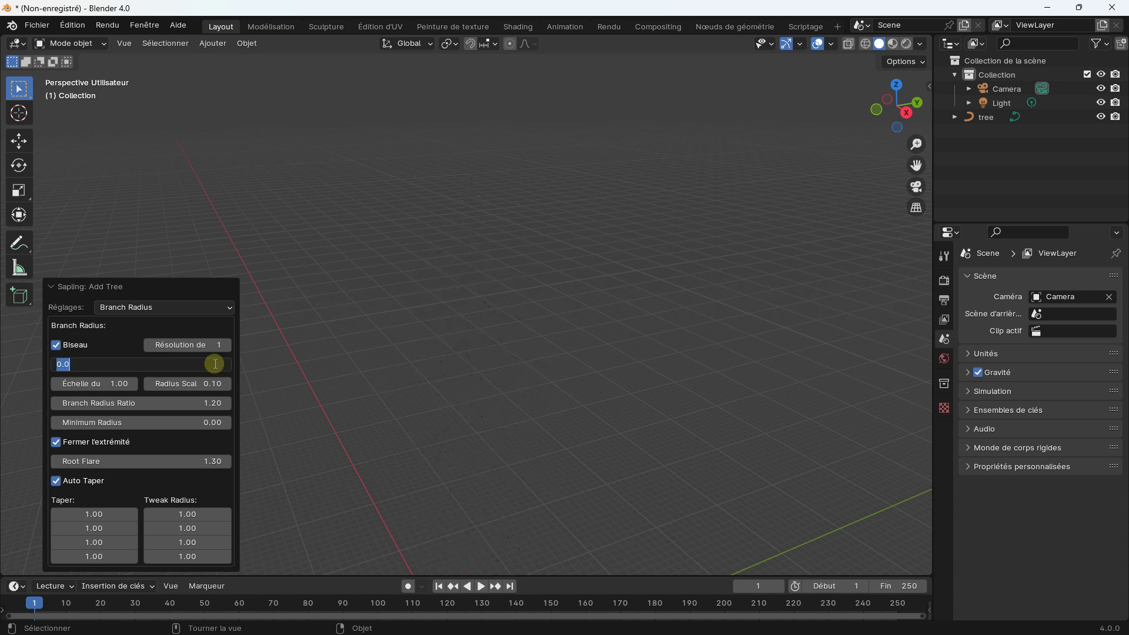
key(Caps_Lock)
text(à)
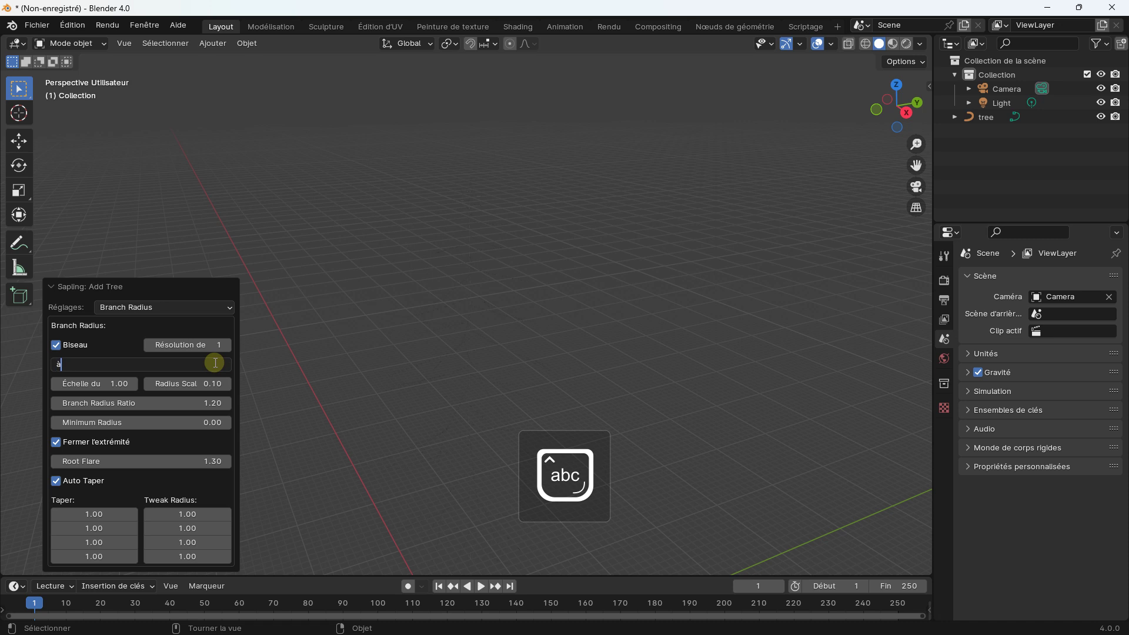
text(;à)
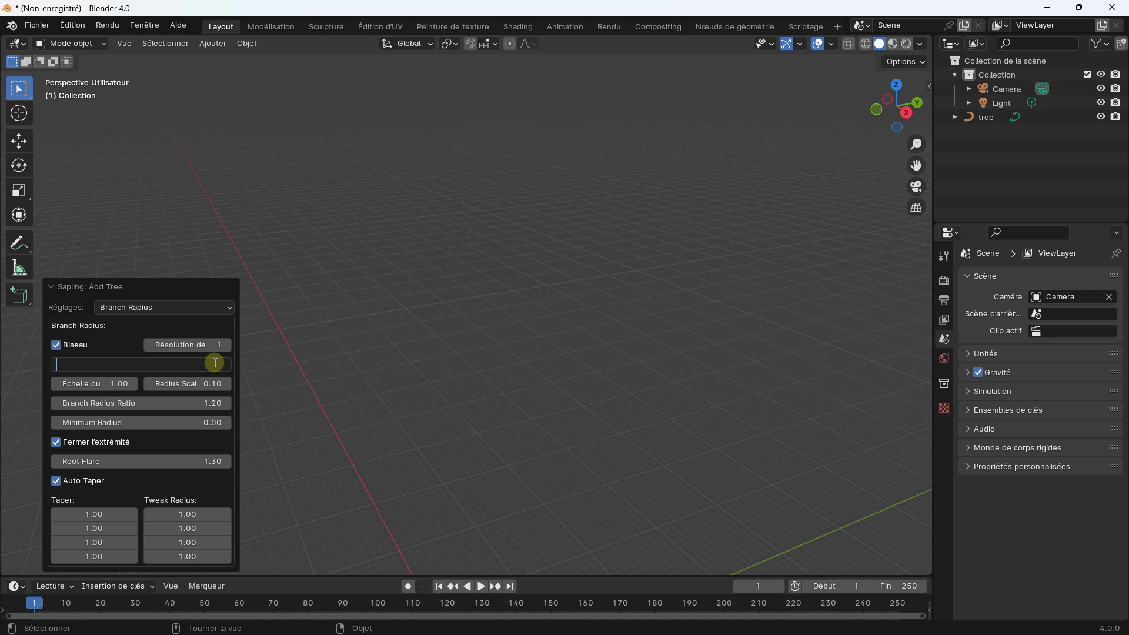
key(Caps_Lock)
key(Return)
key(Caps_Lock)
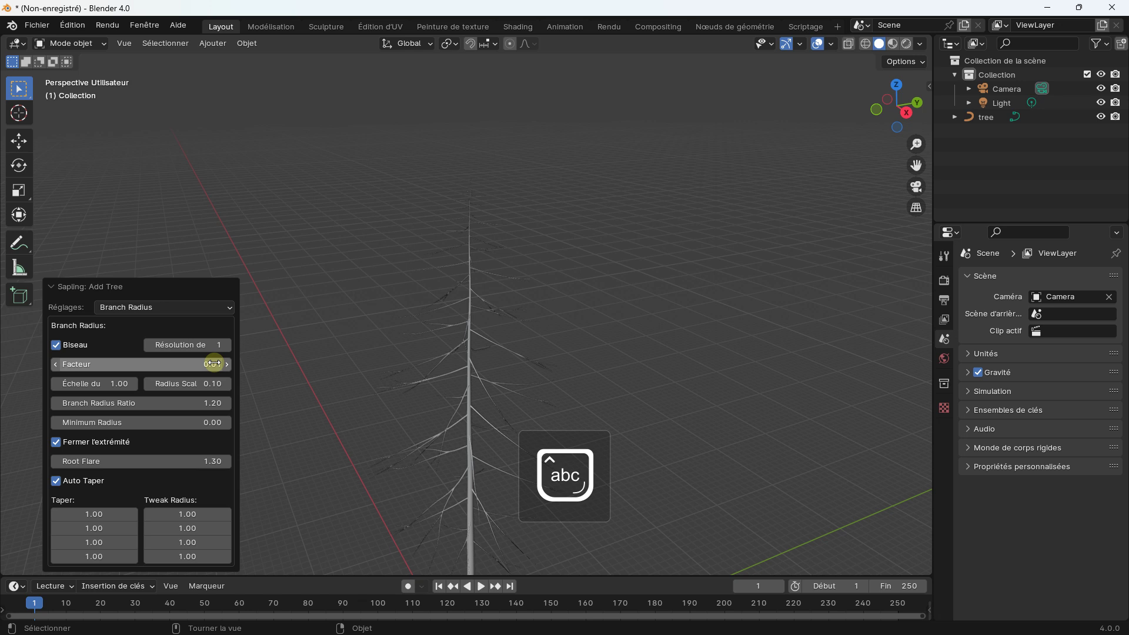
Step: Set the branch radius Échelle to 2.02
mouse_move(105, 384)
mouse_down()
mouse_move(127, 384)
mouse_move(103, 385)
mouse_up()
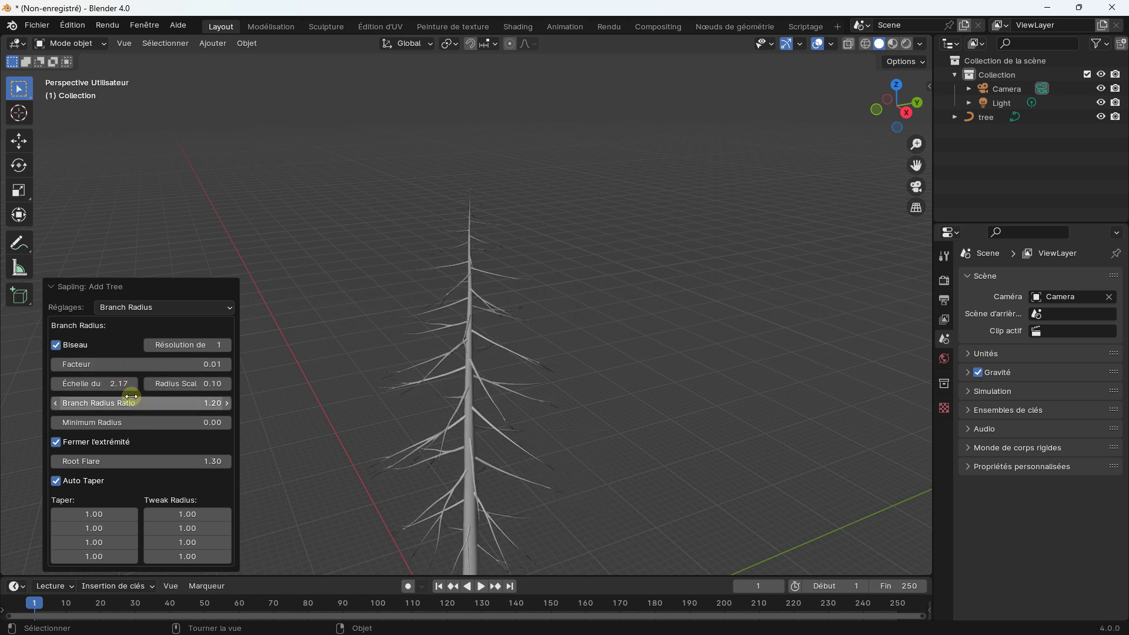
scroll(477, 404, down, 2)
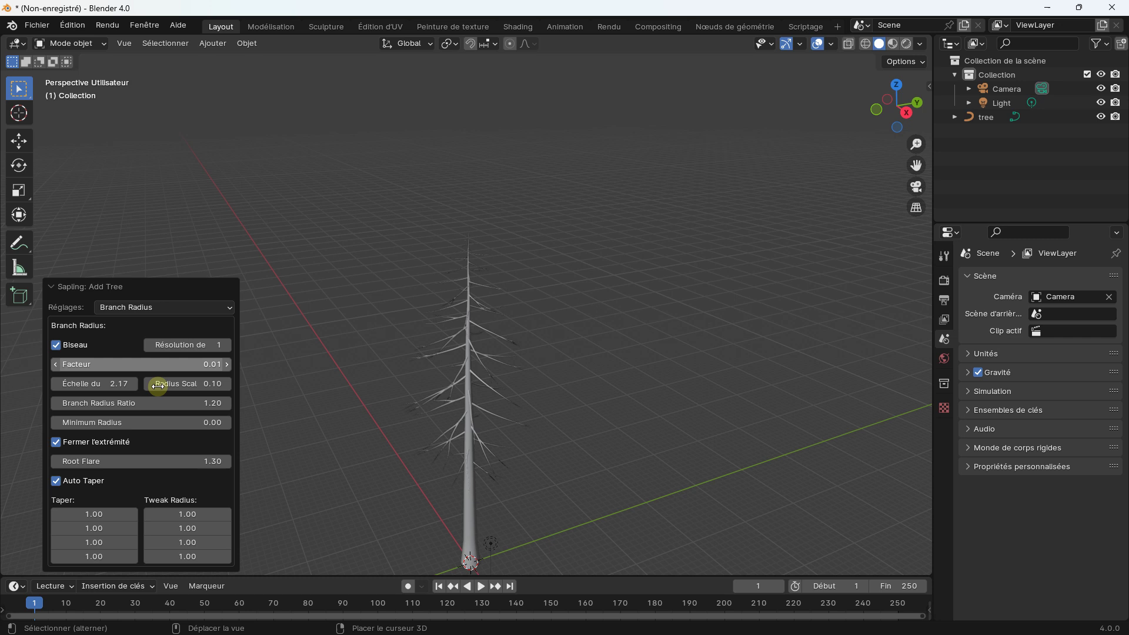
shift+drag(112, 384, 121, 403)
click(163, 304)
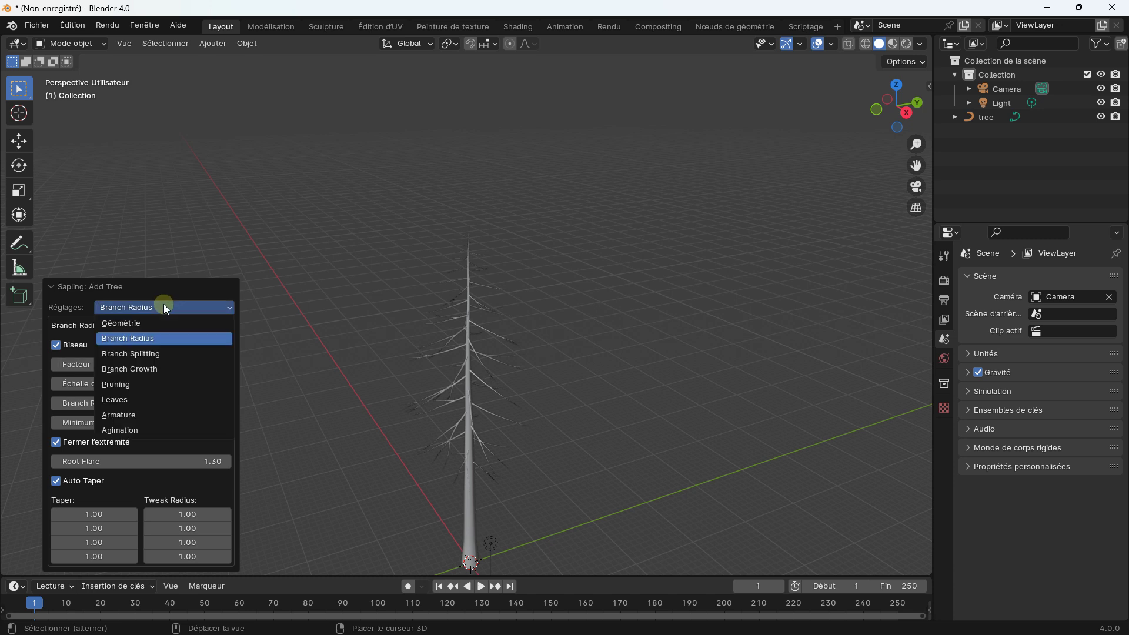
Step: In Branch Splitting, raise the trunk split height, set Levels to 3 and first-level branches to 31
click(140, 353)
mouse_move(112, 180)
mouse_down()
mouse_move(133, 180)
mouse_move(101, 180)
mouse_move(116, 180)
mouse_up()
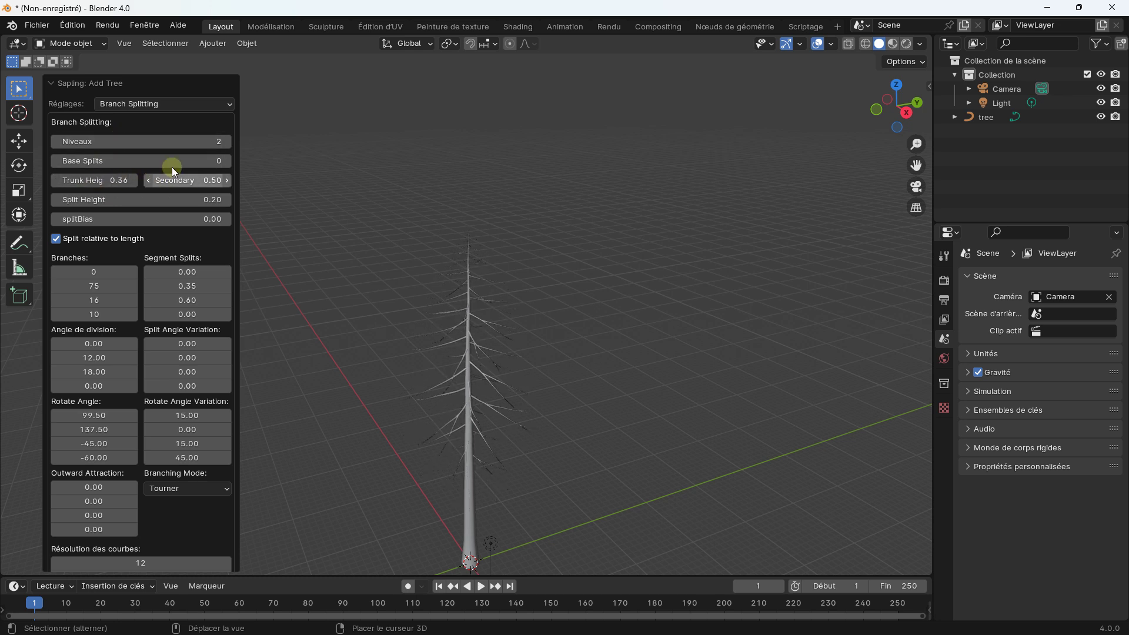
click(227, 142)
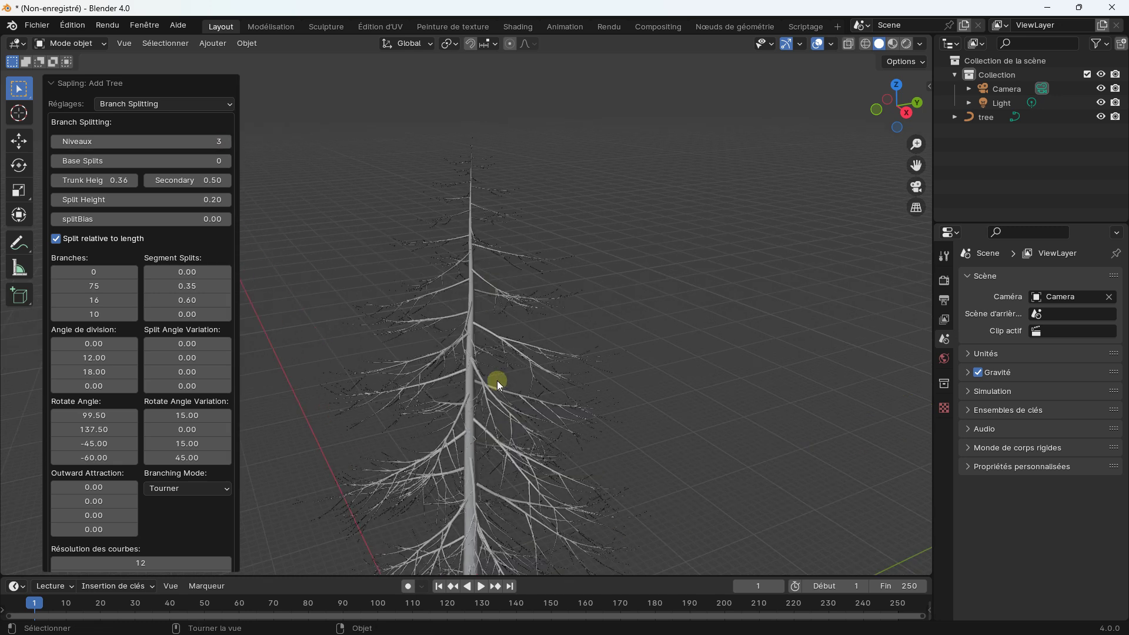
shift+middle_drag(481, 418, 474, 365)
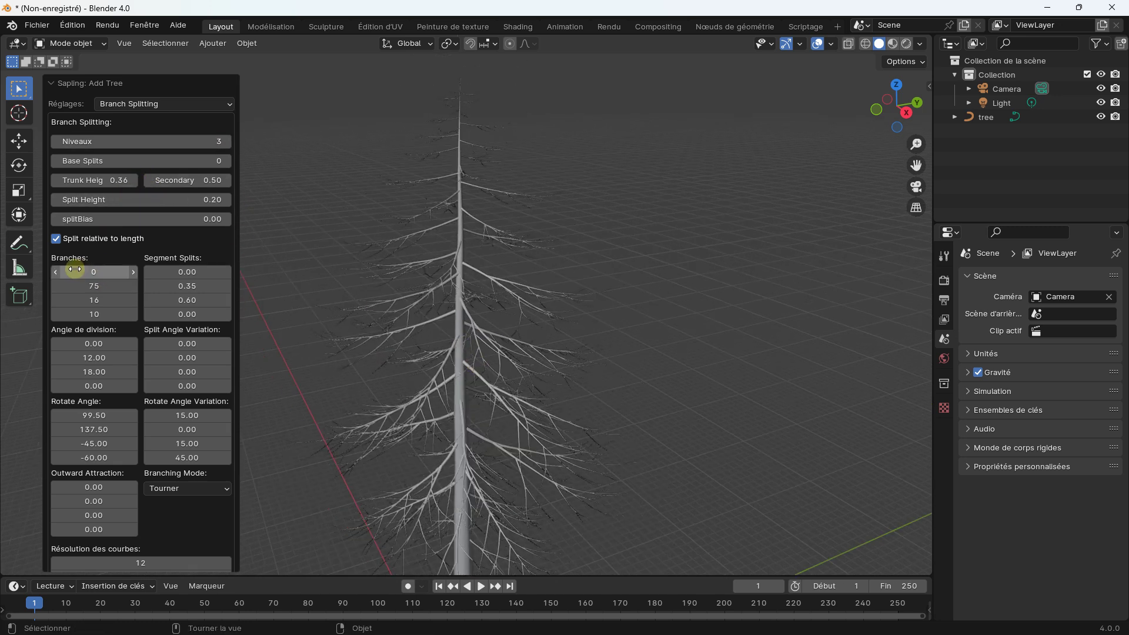
mouse_move(75, 269)
mouse_down()
mouse_move(133, 271)
mouse_move(111, 286)
mouse_up()
Step: Set second-level branches to 73 and first branch length to 1.12, then show the Leaves page
mouse_move(542, 298)
middle_down()
mouse_move(545, 245)
mouse_move(549, 335)
mouse_move(499, 253)
middle_up()
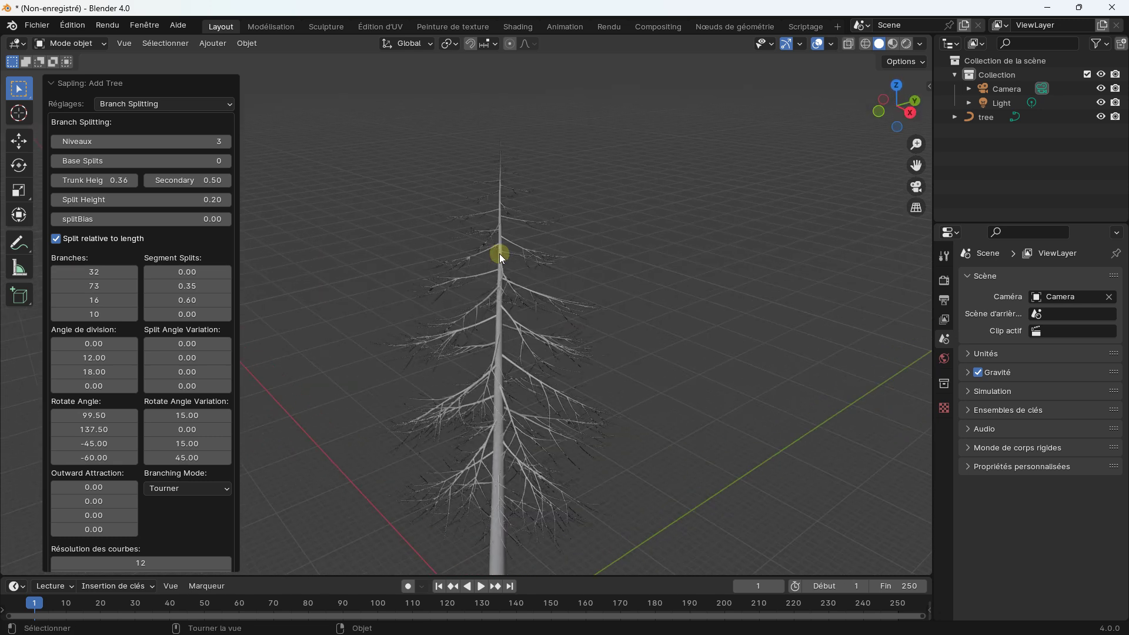
click(137, 104)
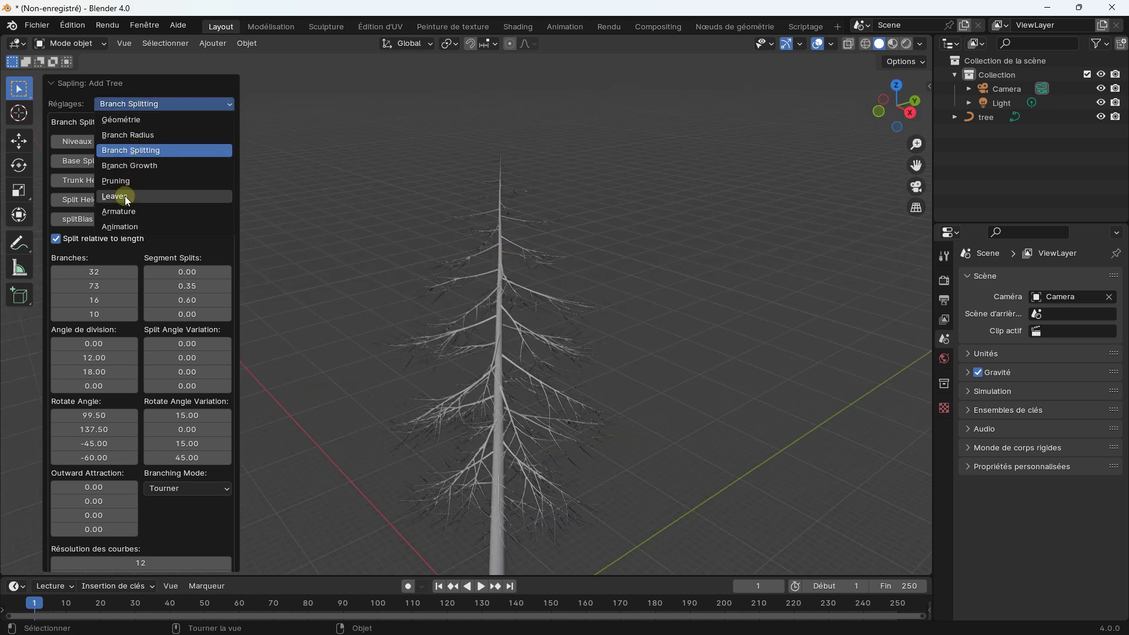
click(132, 167)
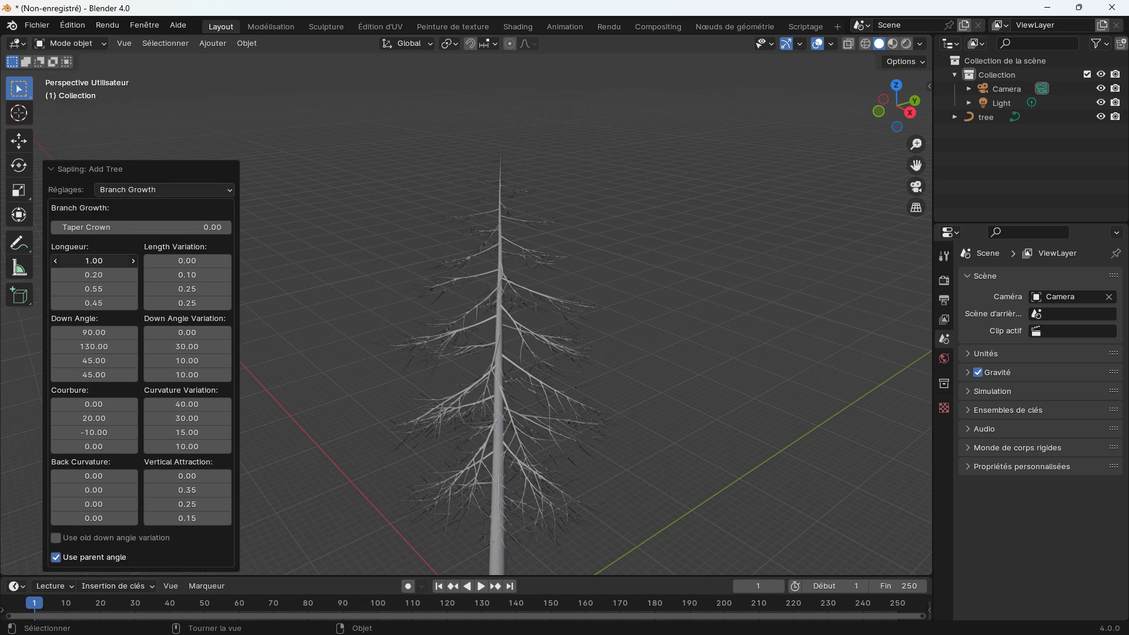
drag(94, 261, 117, 261)
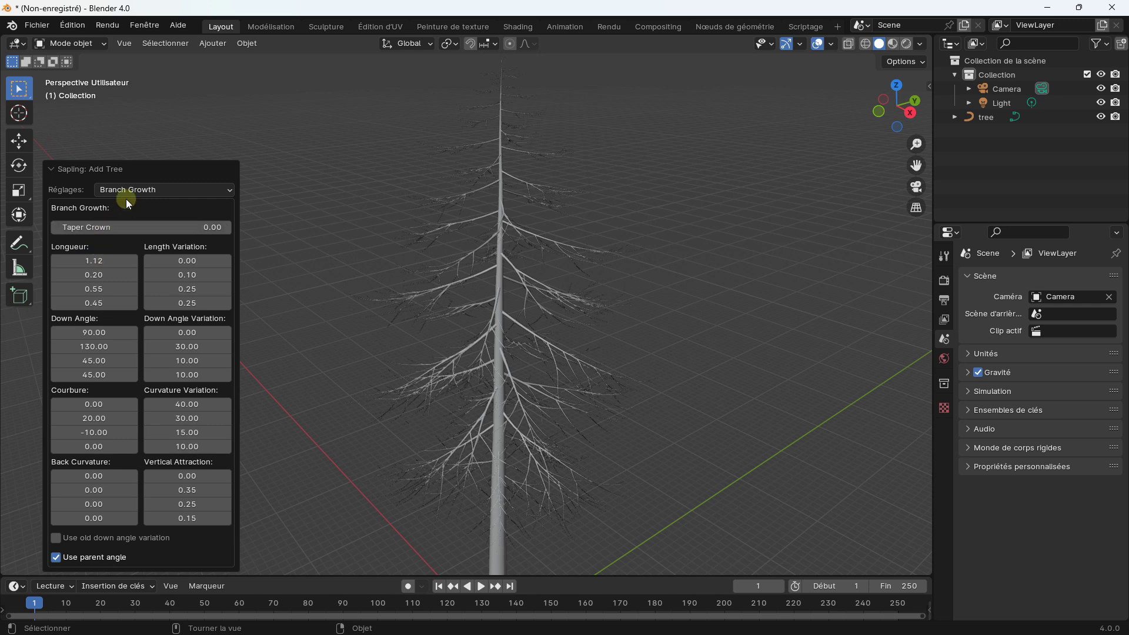
click(140, 191)
click(117, 282)
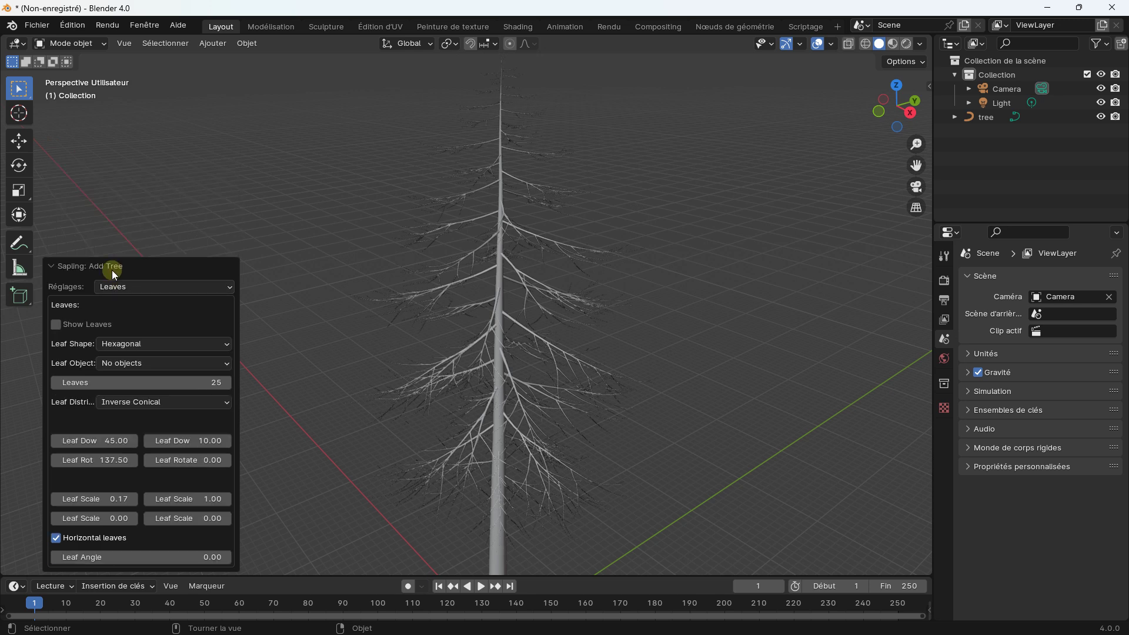
Step: Enable Show Leaves and keep the Hexagonal leaf shape after trying Rectangular
click(56, 325)
scroll(545, 280, up, 2)
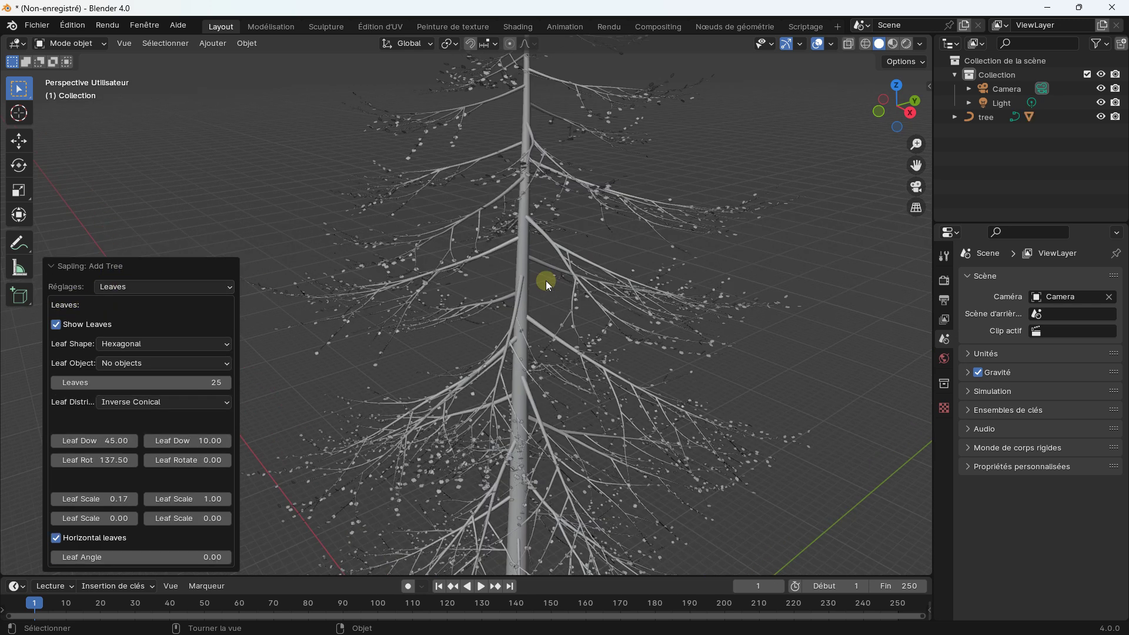
click(136, 343)
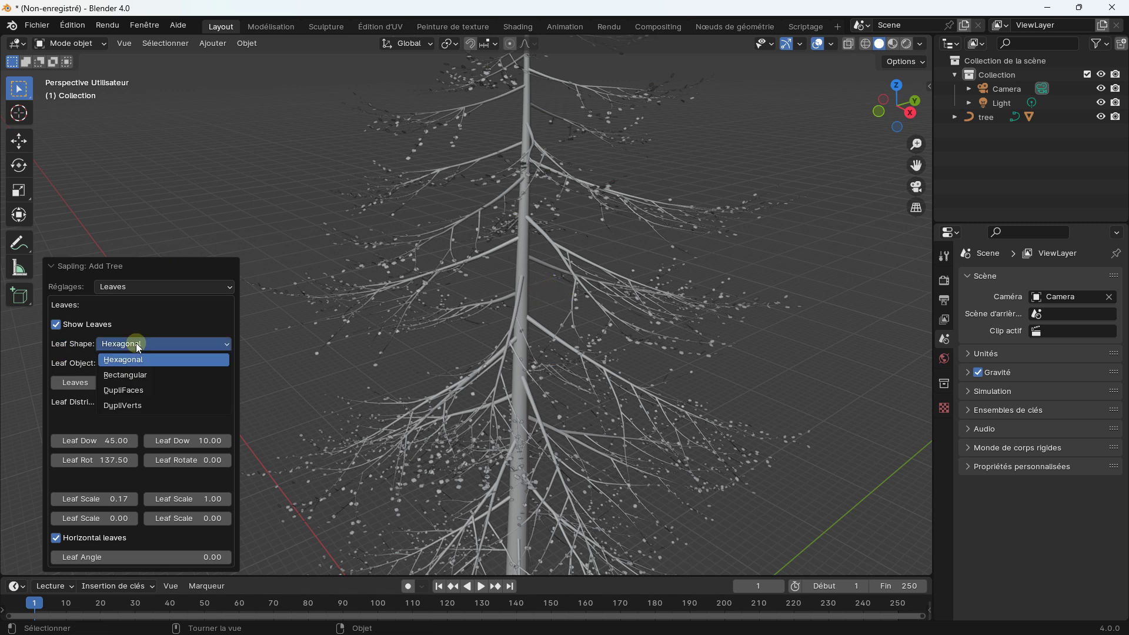
scroll(539, 347, up, 5)
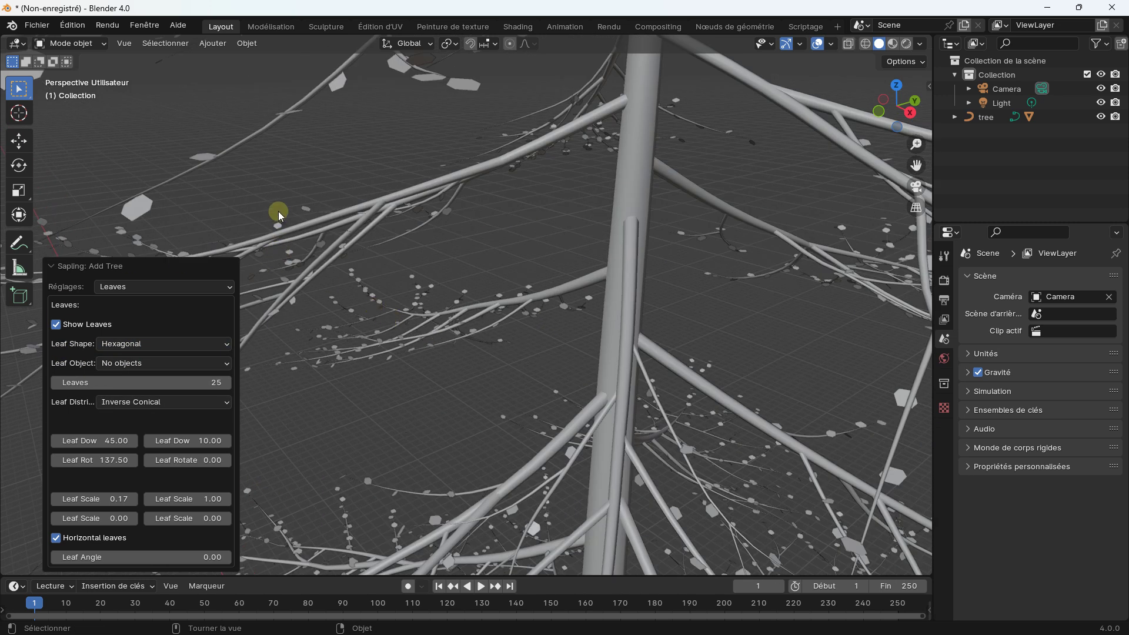
click(128, 404)
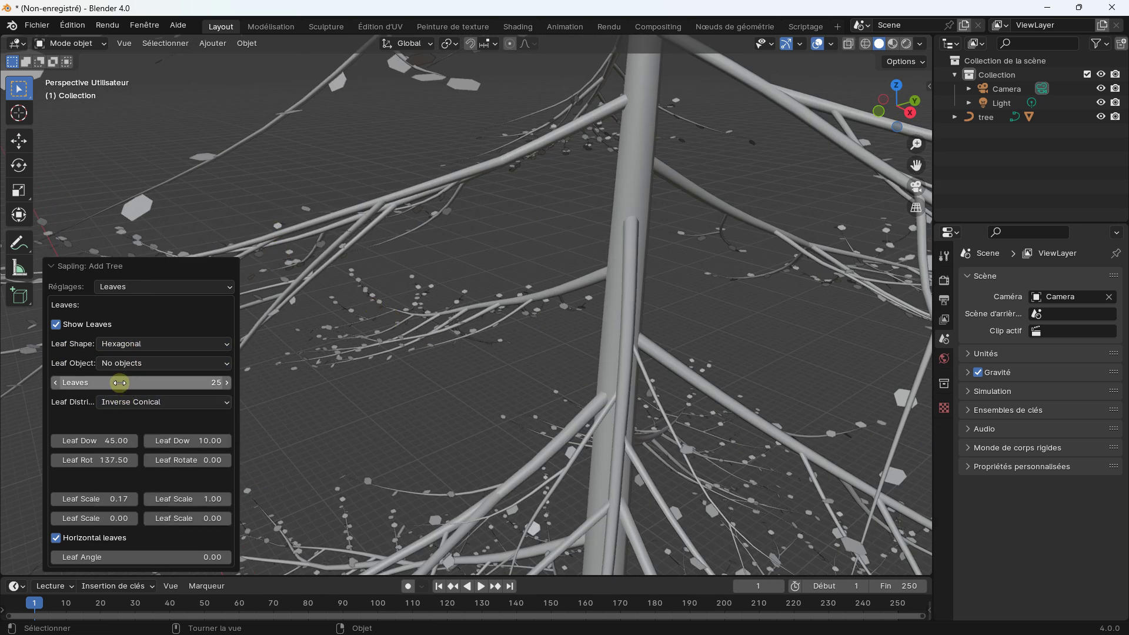
click(135, 343)
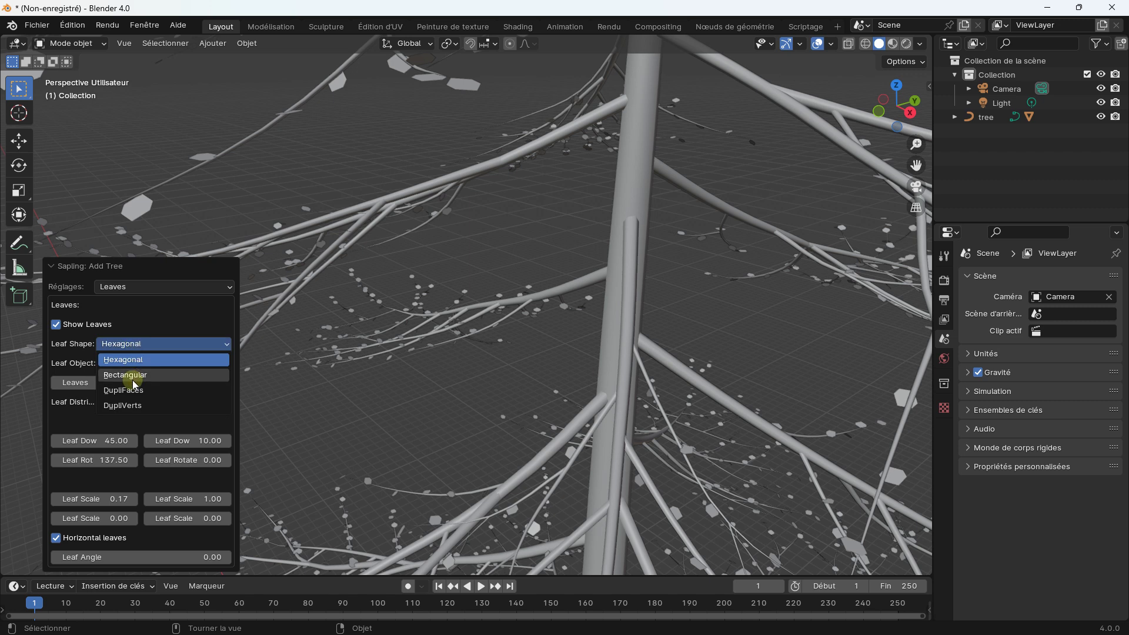
click(132, 376)
click(147, 347)
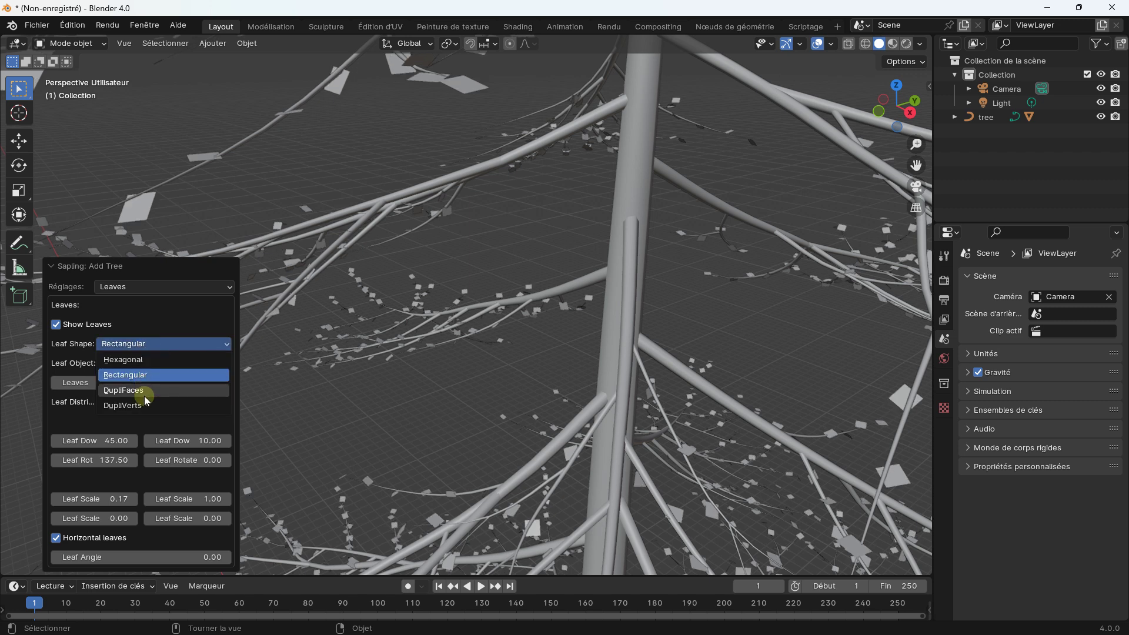
click(152, 359)
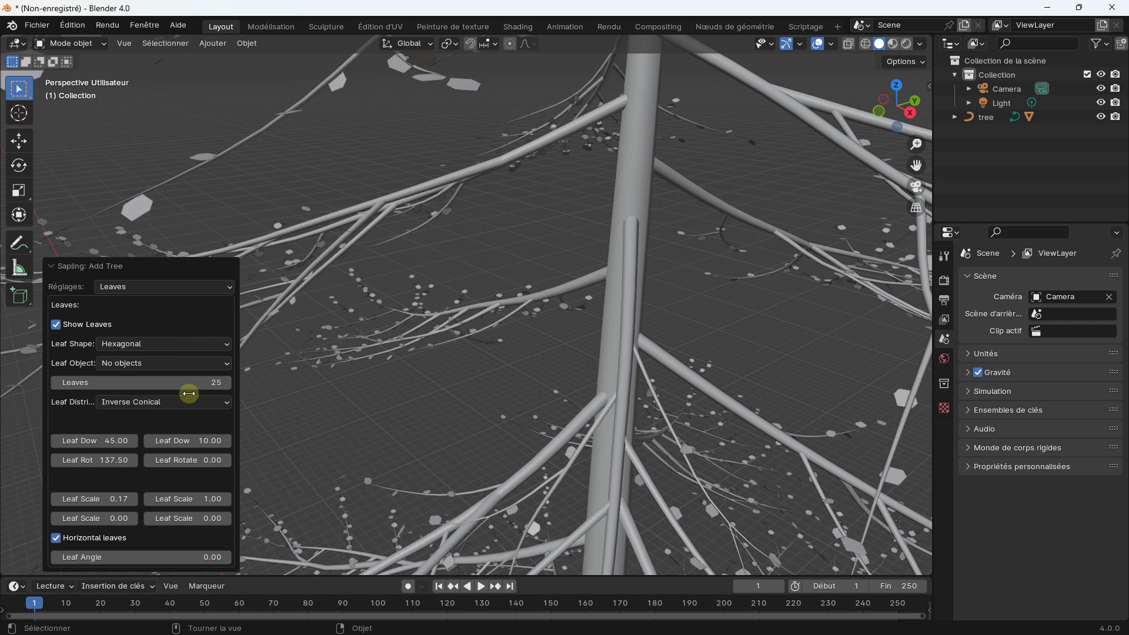
Step: Set leaf down angle 44.31, leaf rotation 138.40 and leaf scale 0.24
click(123, 435)
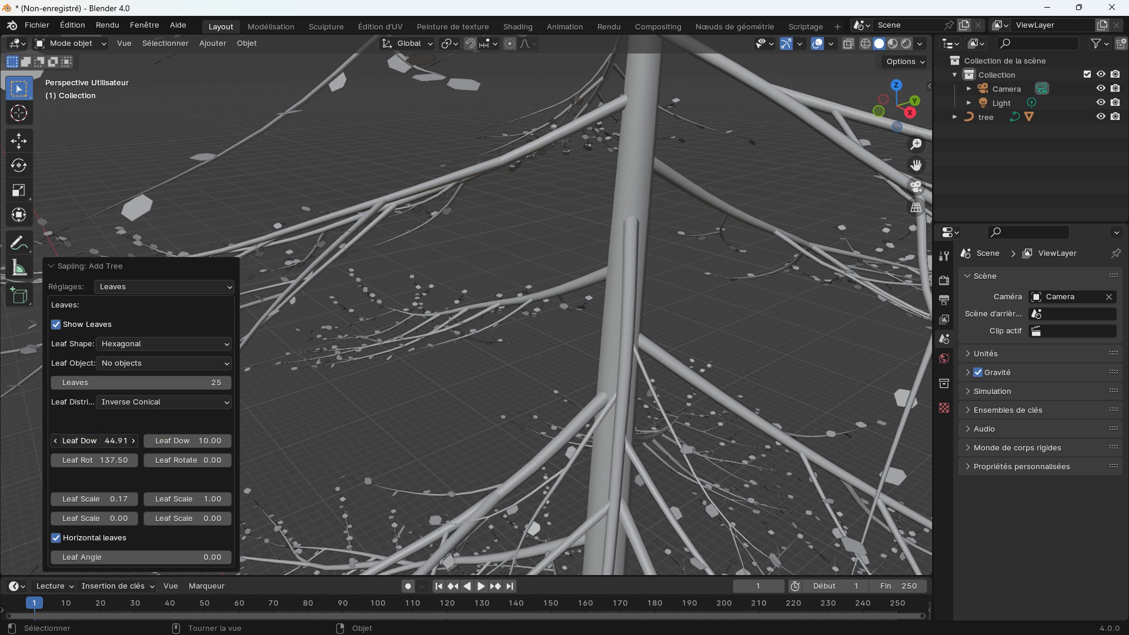
drag(118, 441, 112, 440)
drag(94, 460, 103, 460)
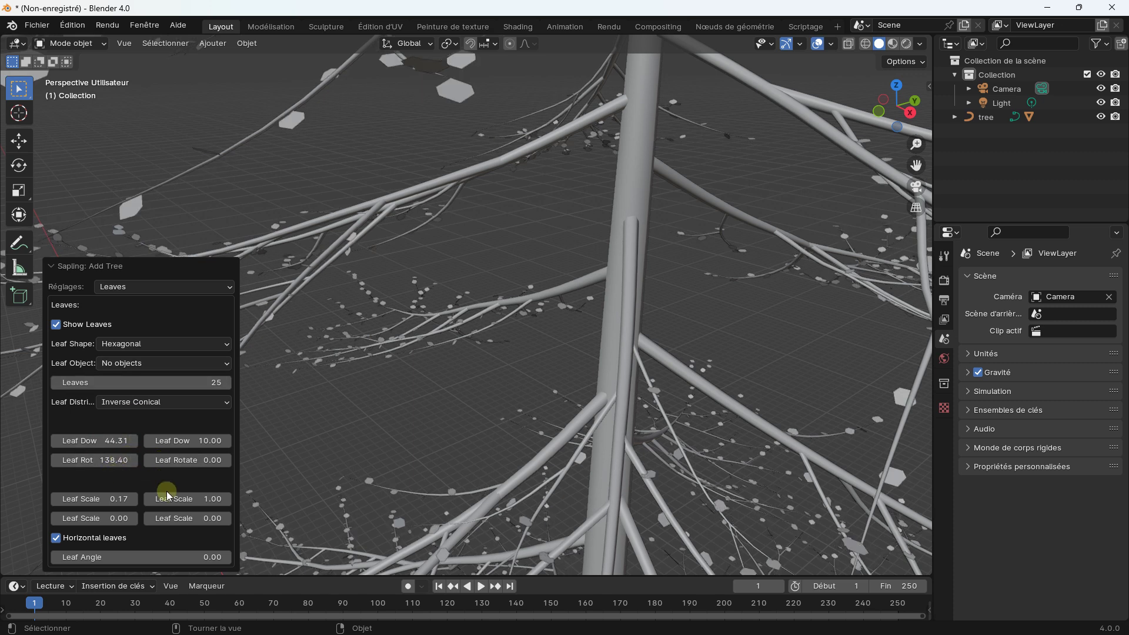
mouse_move(104, 503)
mouse_down()
mouse_move(147, 504)
mouse_move(105, 503)
mouse_up()
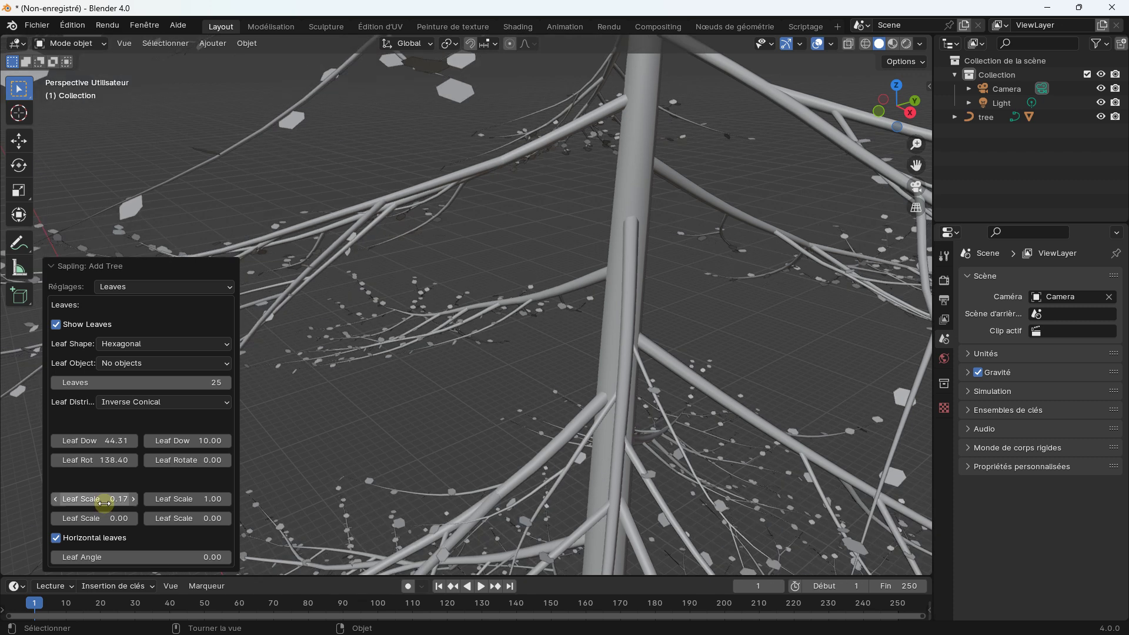
click(111, 500)
key(BackSpace)
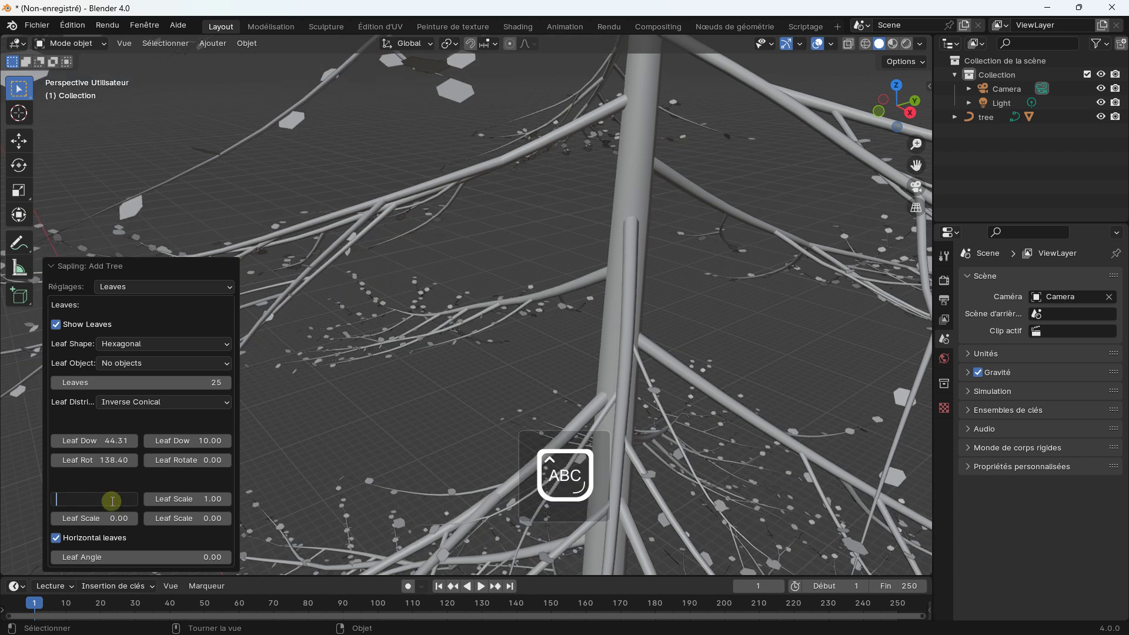
text(0.24)
key(Return)
scroll(511, 226, down, 5)
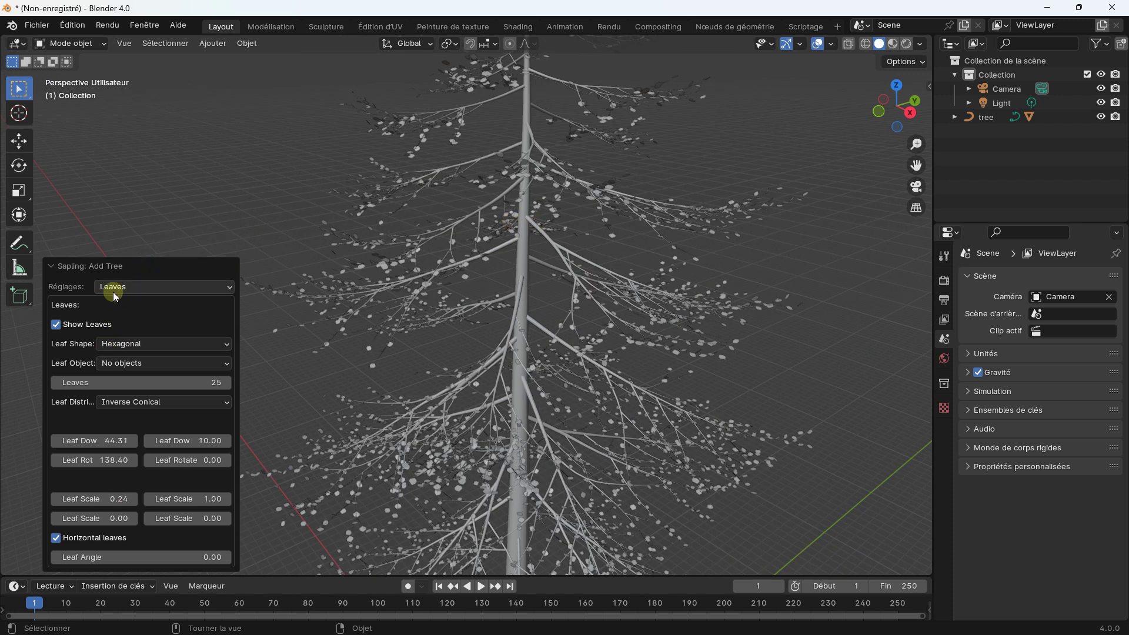
Step: Raise the leaf count to 100, then to 120
click(73, 382)
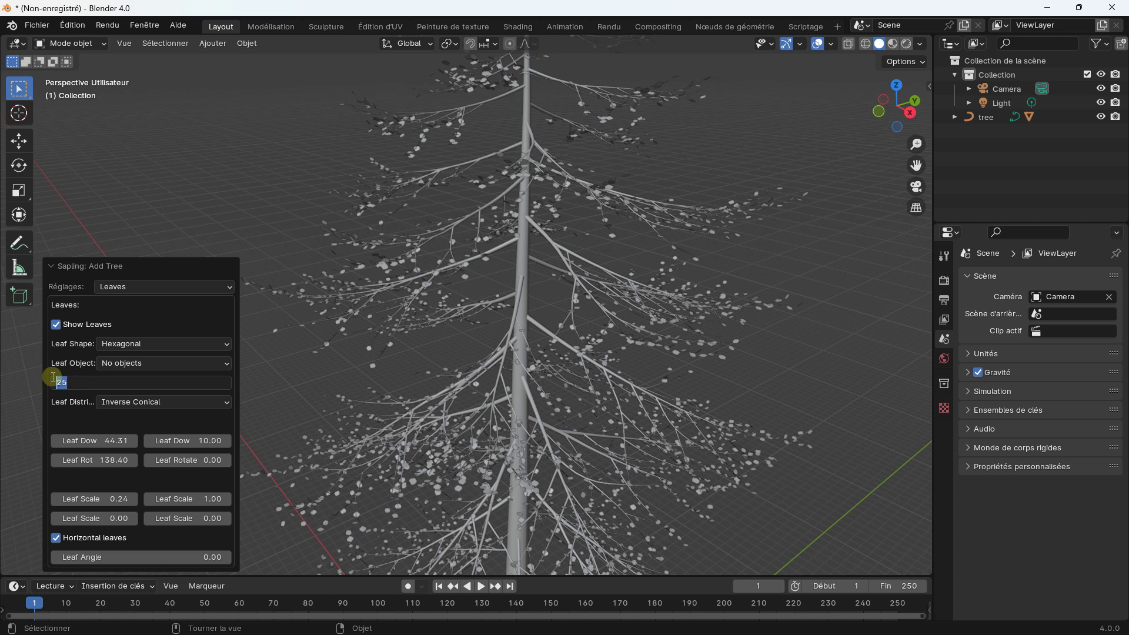
double_click(76, 380)
text(100)
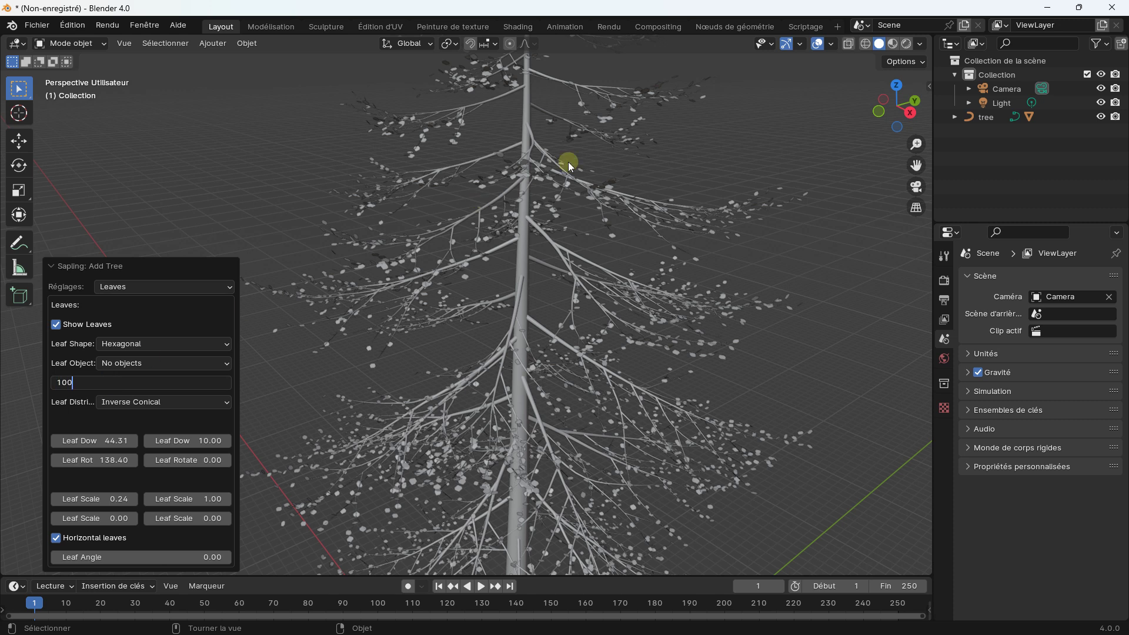
key(Return)
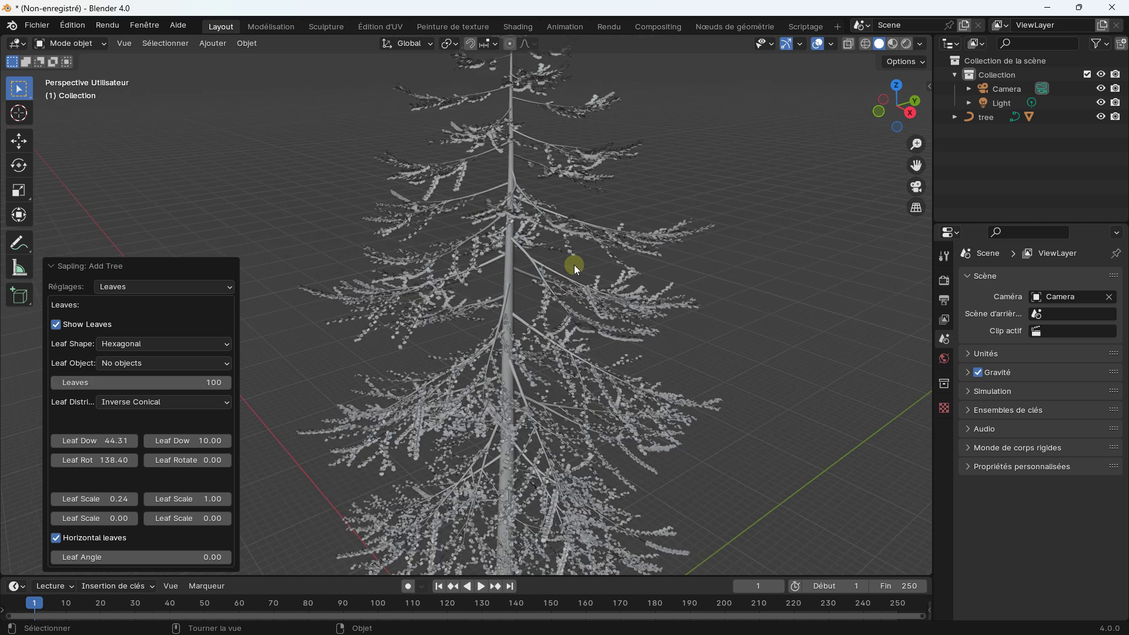
mouse_move(574, 265)
middle_down()
mouse_move(545, 276)
mouse_move(563, 257)
mouse_move(518, 295)
middle_up()
double_click(137, 382)
text(120)
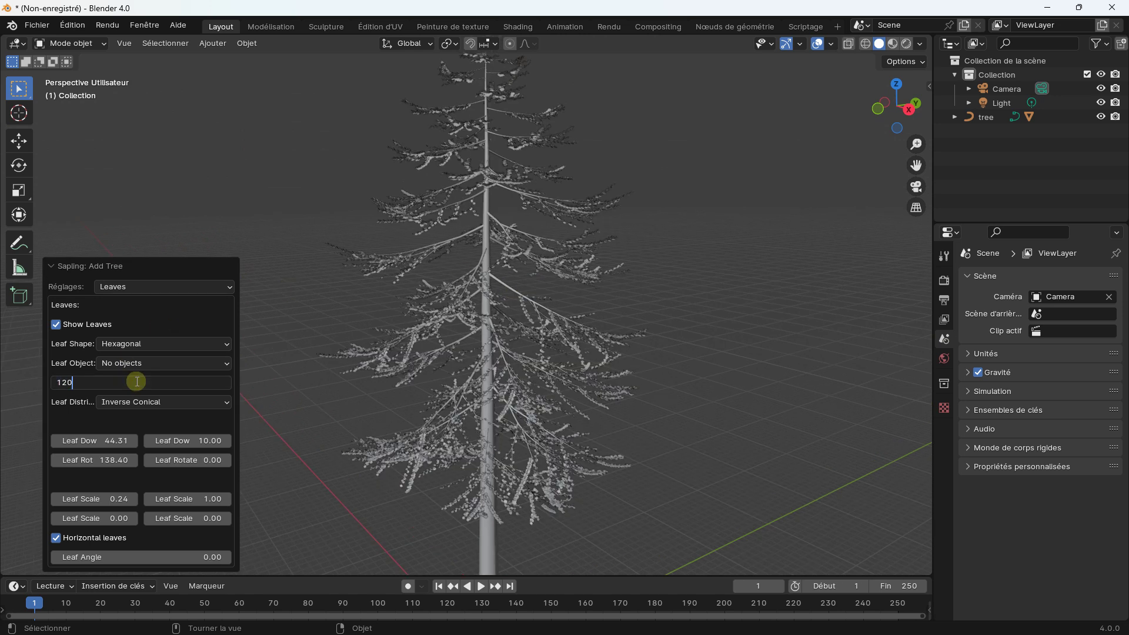
key(Return)
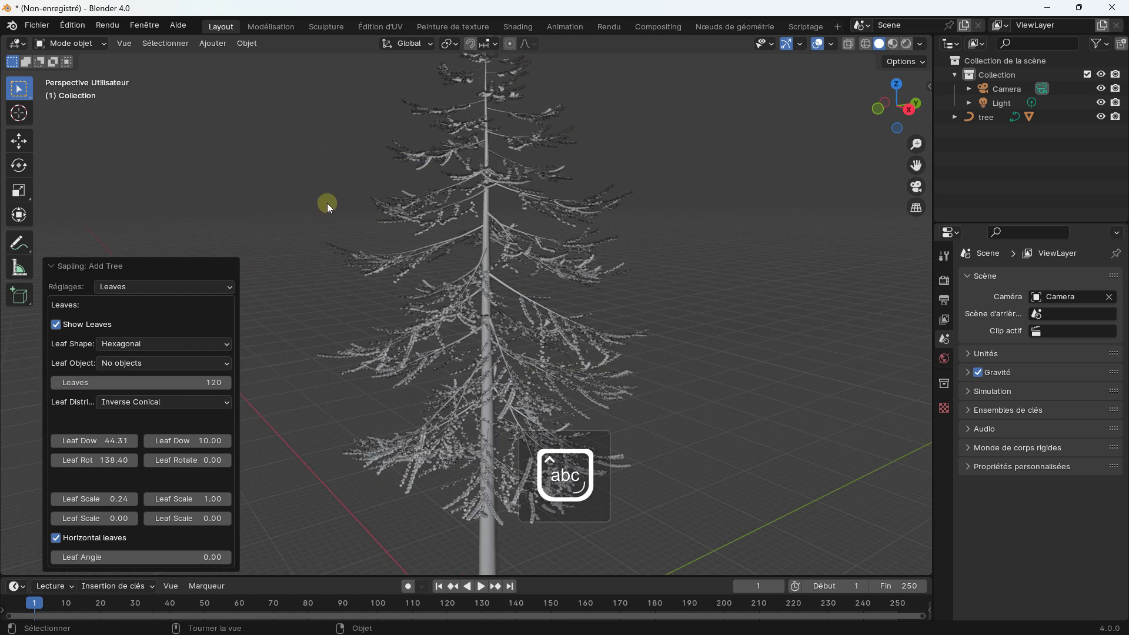
mouse_move(330, 199)
middle_down()
mouse_move(328, 223)
mouse_move(341, 203)
middle_up()
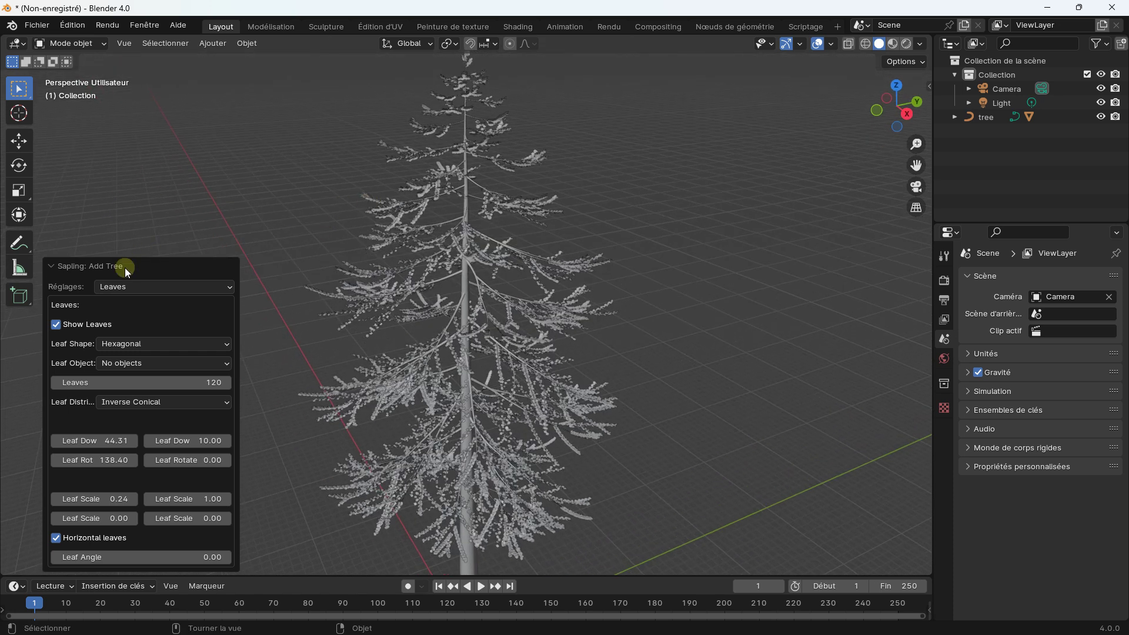
Step: Set Leaf Scale to 0.28 and collapse the Sapling: Add Tree panel
double_click(115, 497)
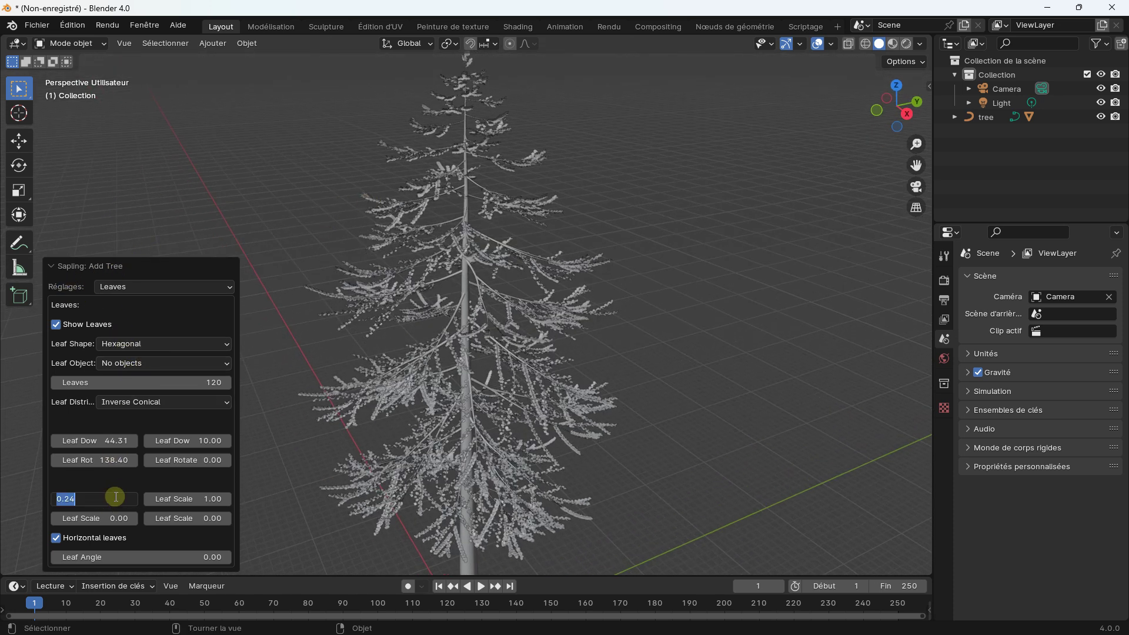
key(Caps_Lock)
key(BackSpace)
text(28)
key(Return)
middle_drag(337, 153, 259, 210)
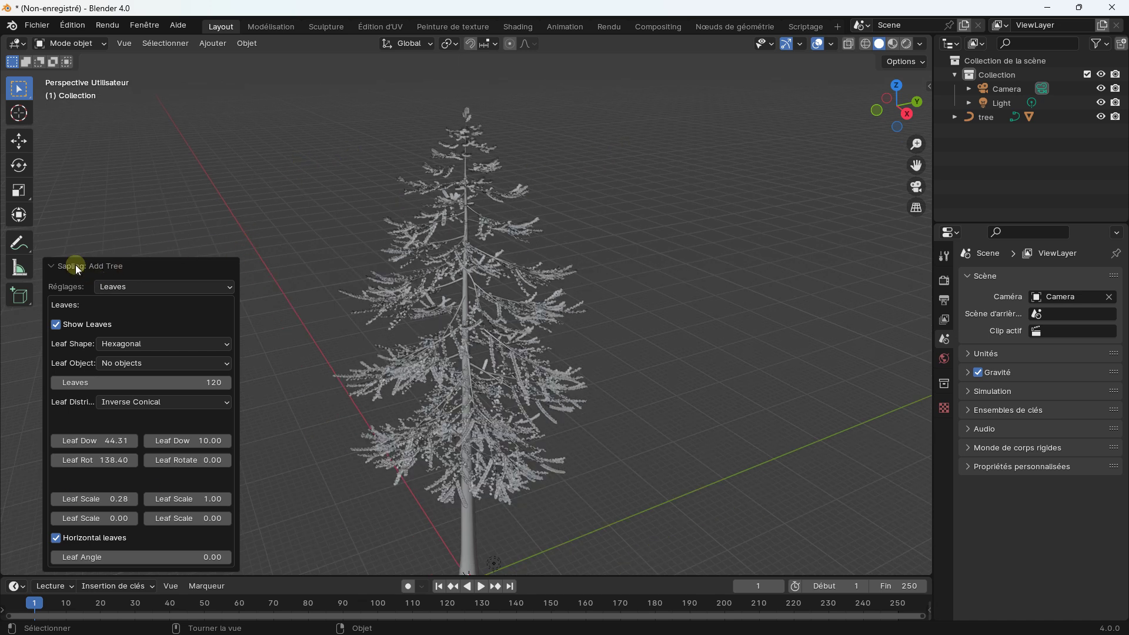
click(54, 266)
mouse_move(88, 253)
middle_down()
mouse_move(422, 253)
mouse_move(474, 257)
mouse_move(499, 280)
mouse_move(486, 241)
middle_up()
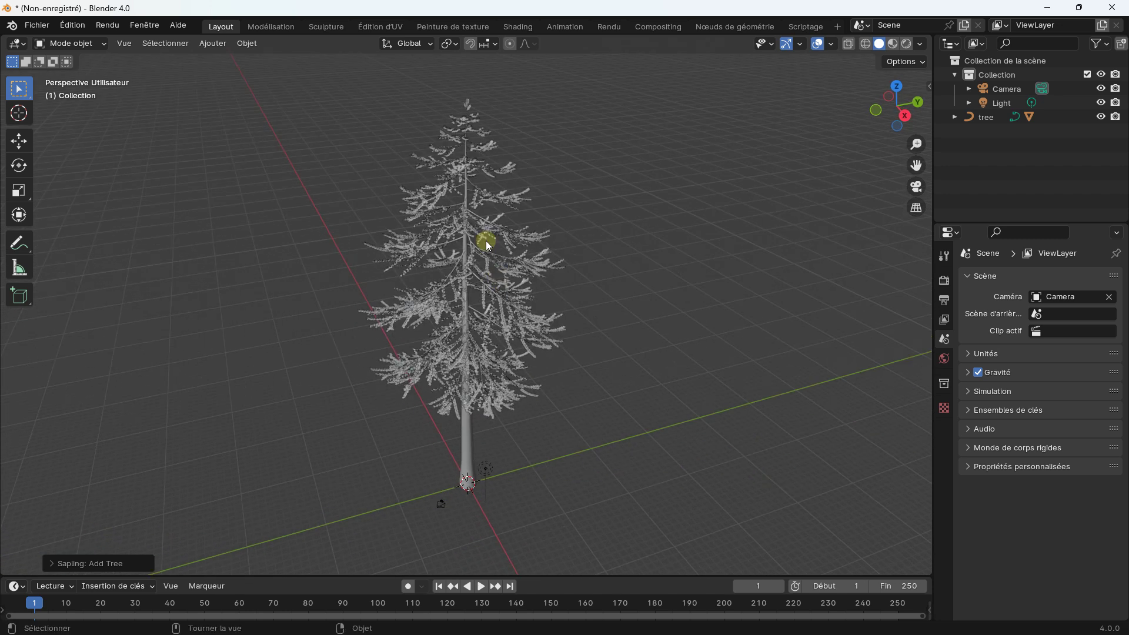
Step: Select the tree object in the outliner and convert it from a curve to a mesh
key(Caps_Lock)
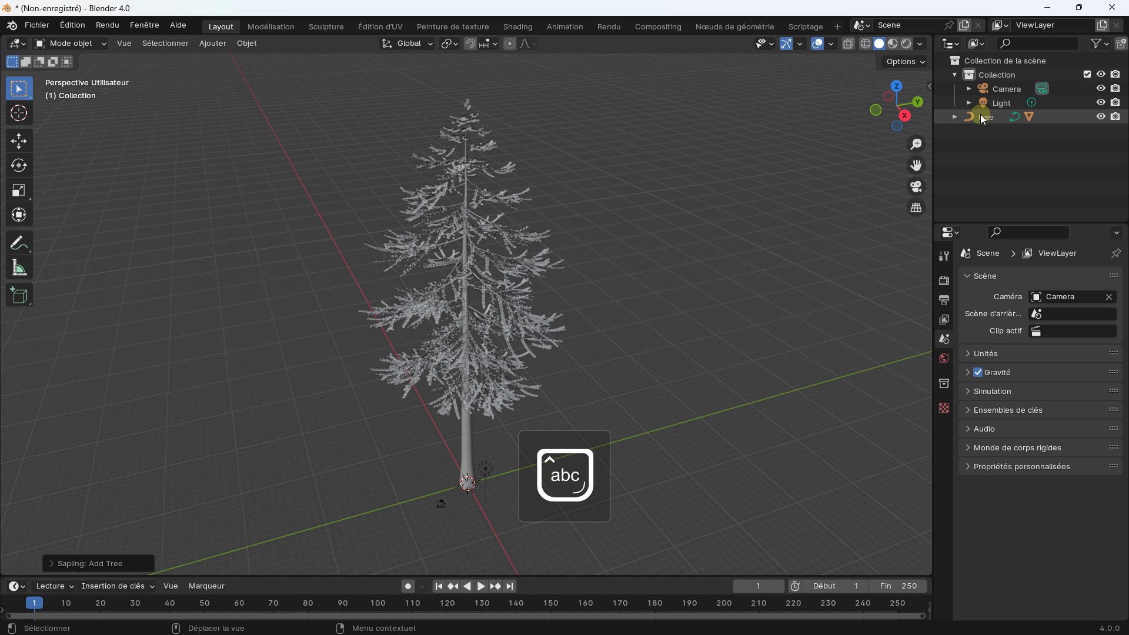
click(956, 116)
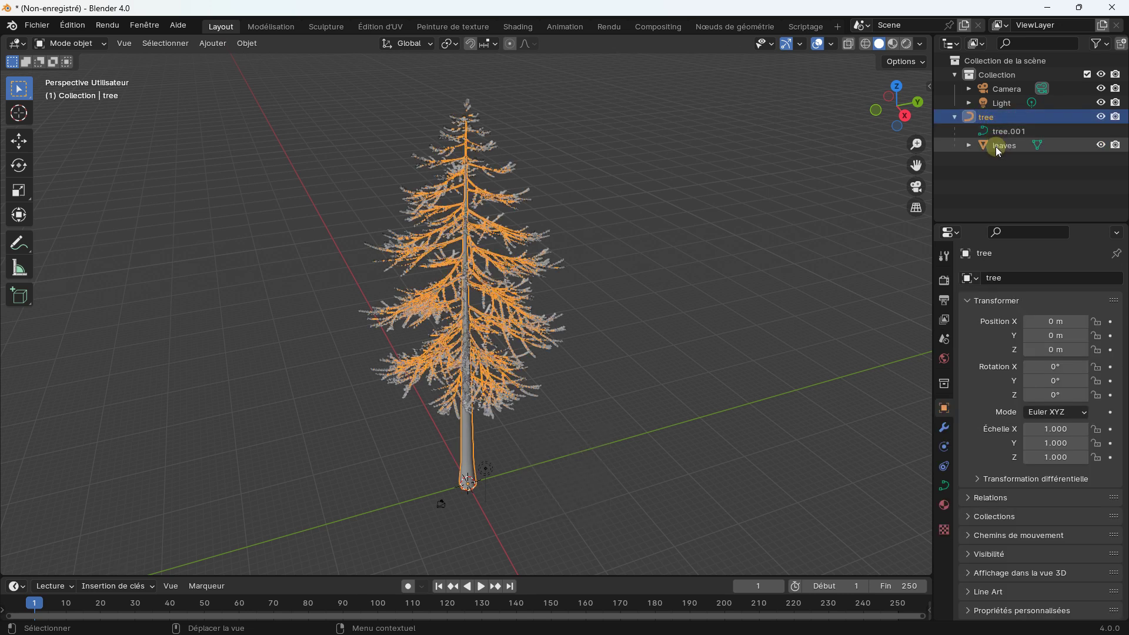
click(996, 146)
click(992, 119)
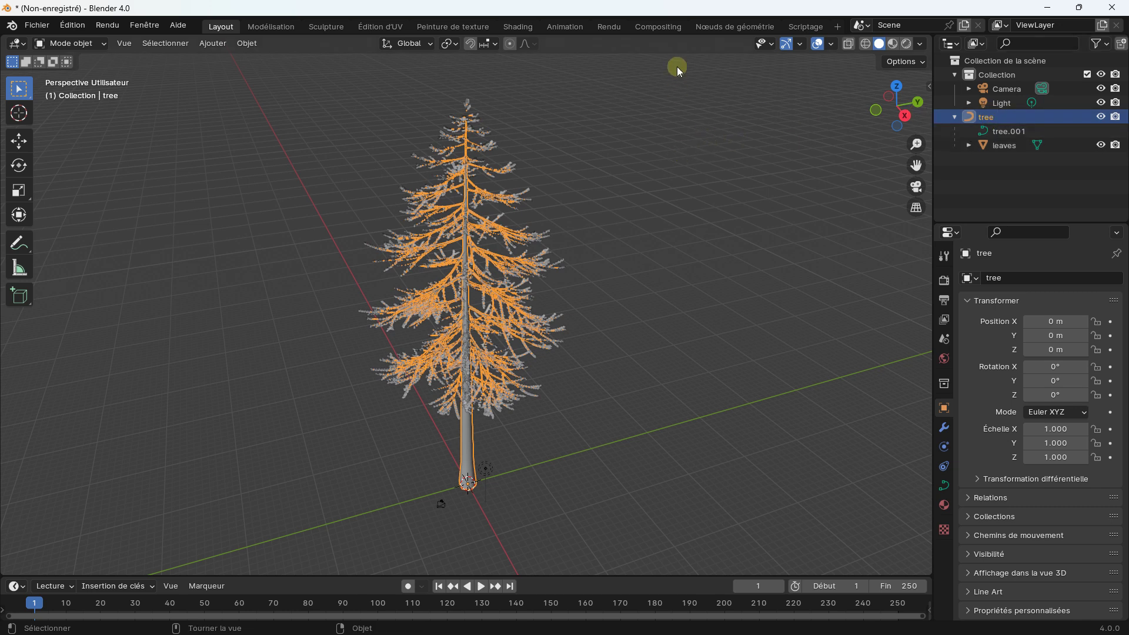
right_click(674, 146)
mouse_move(611, 239)
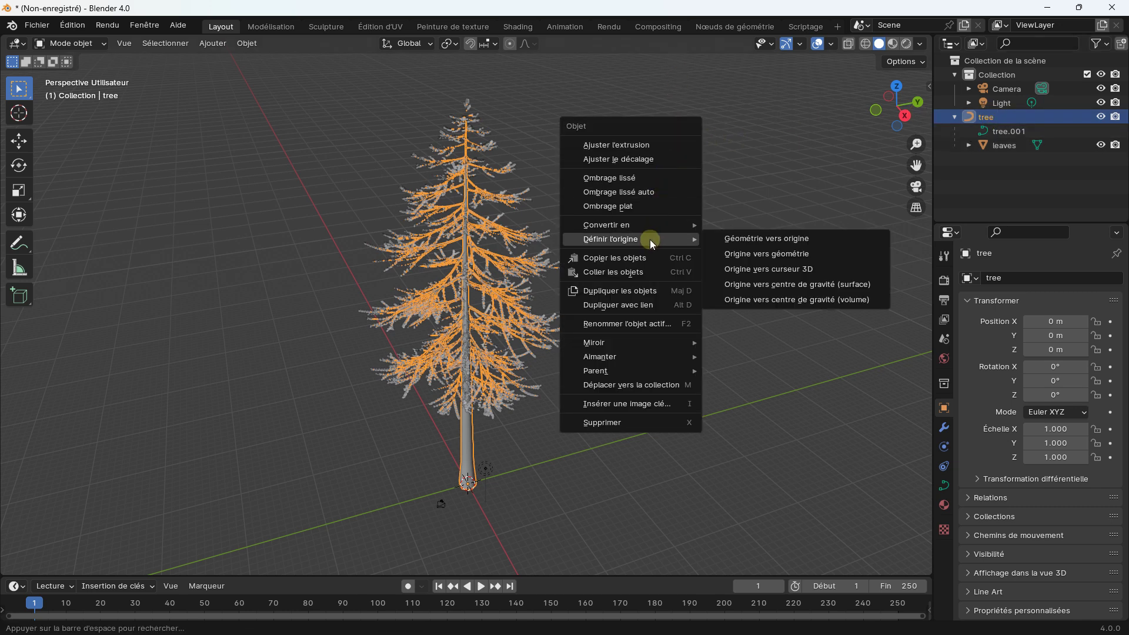
click(760, 241)
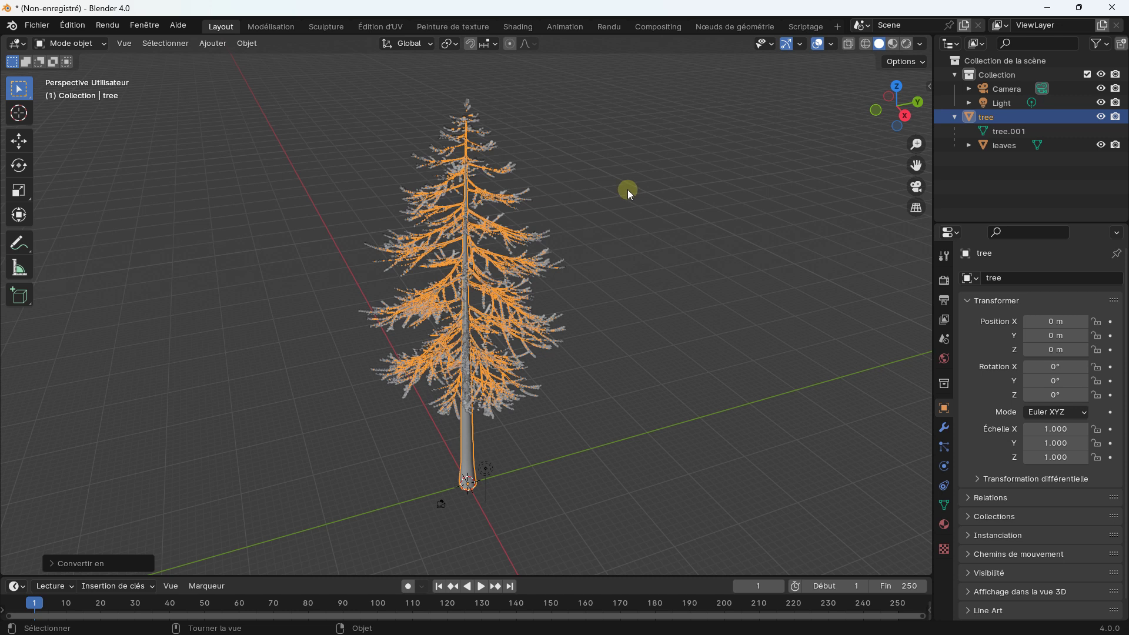
Step: Check the tree and leaves objects in the outliner, then deselect everything
click(694, 168)
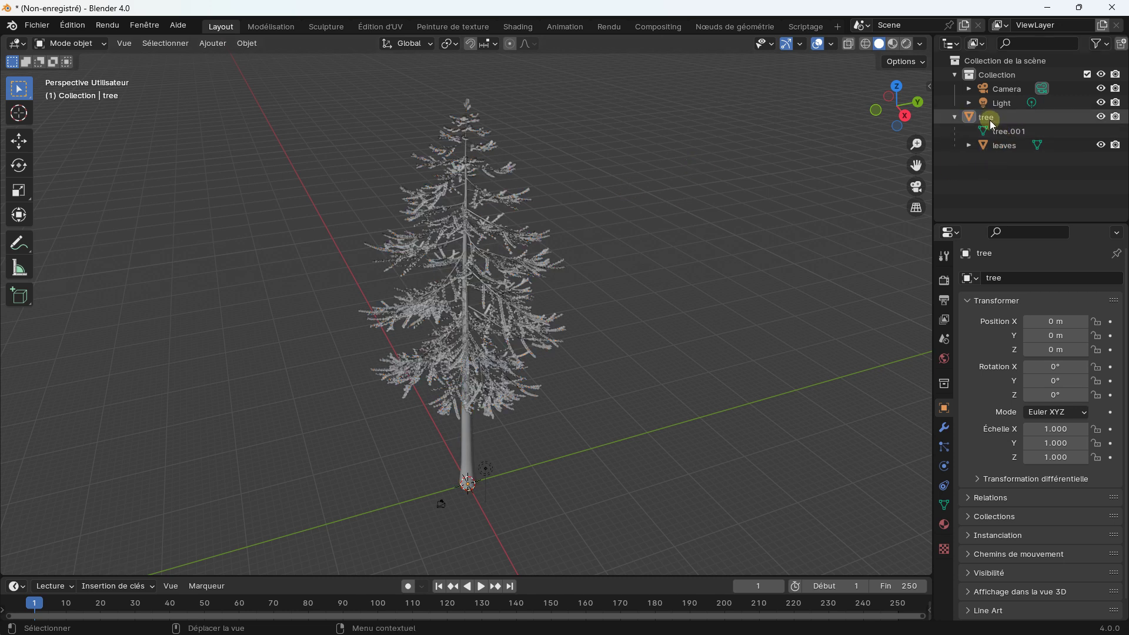
click(993, 133)
click(999, 145)
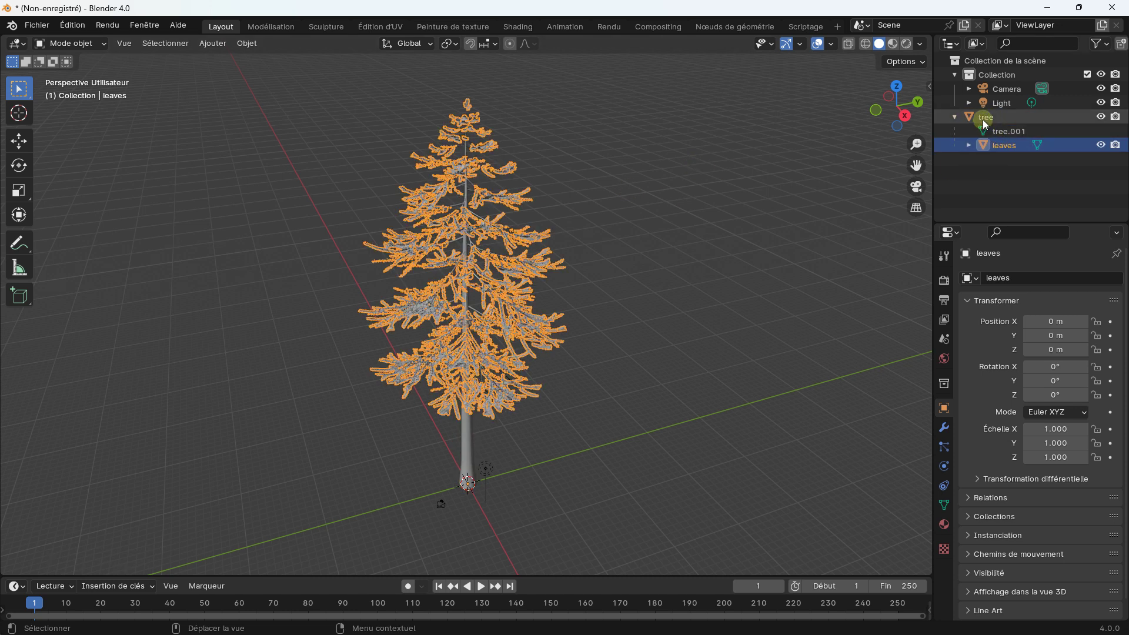
click(987, 118)
click(674, 143)
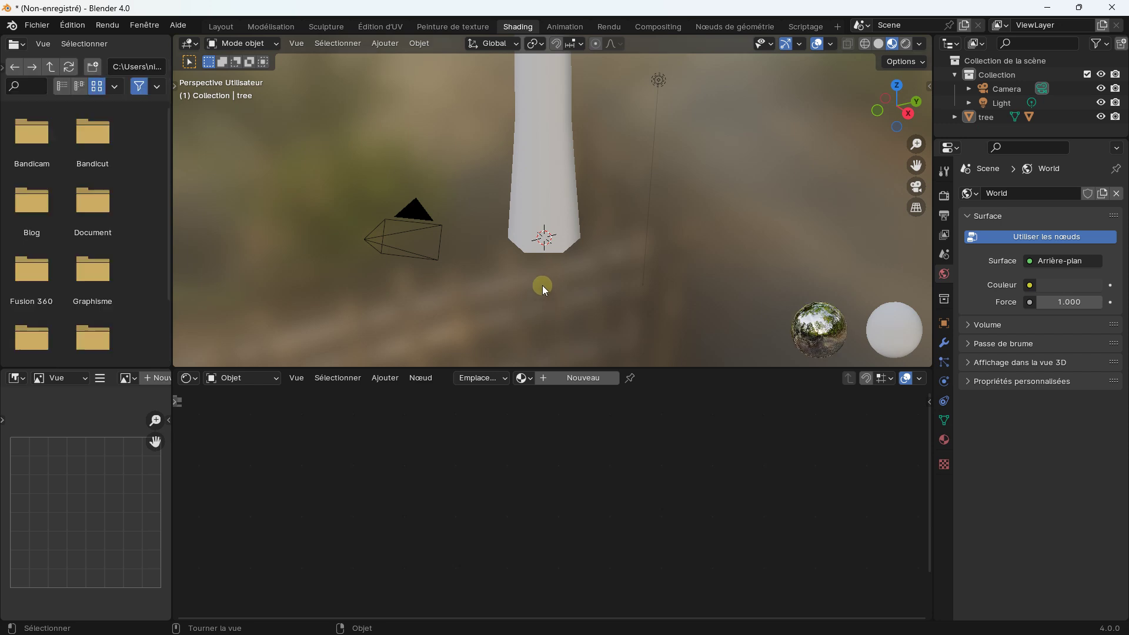
Step: Frame the whole tree in the Shading viewport and create a new material for it
mouse_move(550, 173)
middle_down()
mouse_move(537, 267)
mouse_move(535, 143)
middle_up()
scroll(536, 143, up, 2)
scroll(538, 187, up, 2)
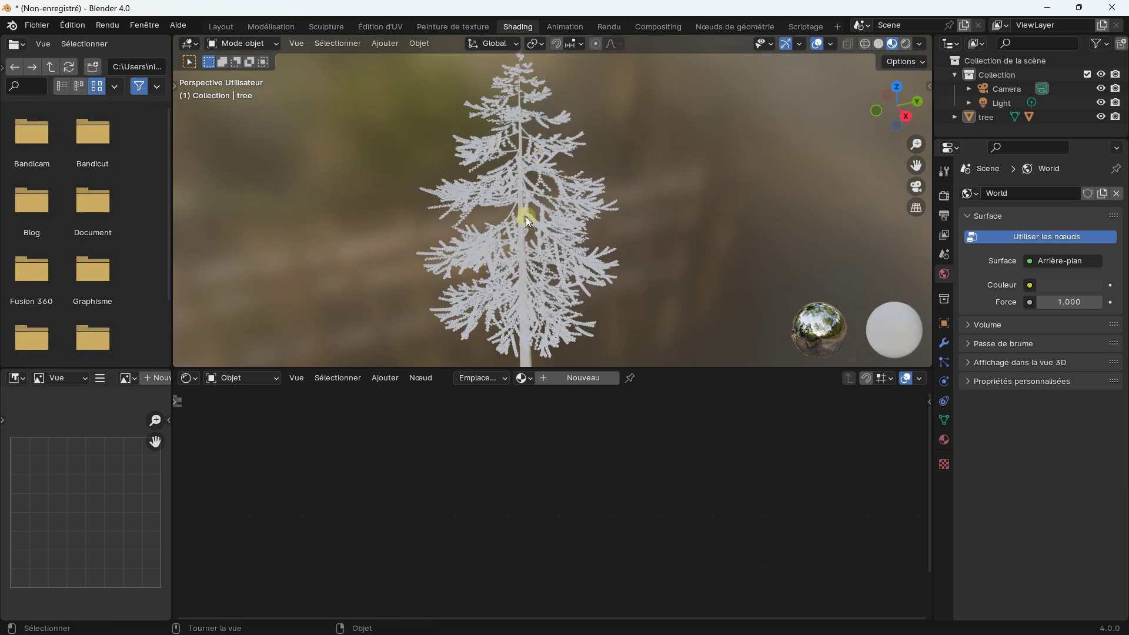
scroll(526, 218, down, 2)
scroll(526, 216, down, 2)
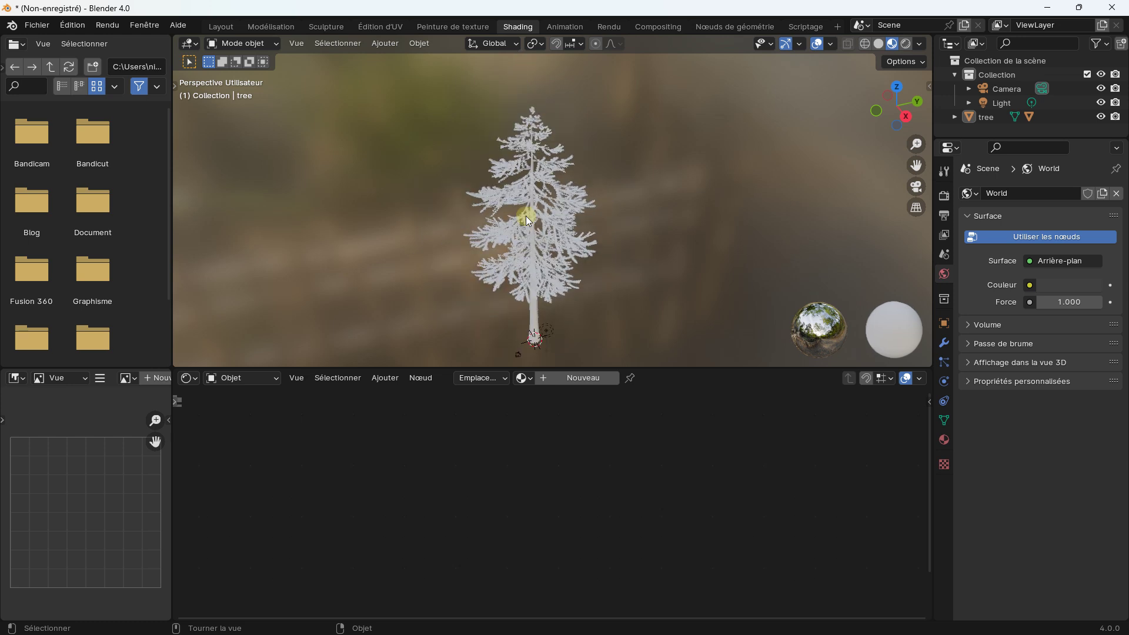
scroll(525, 233, up, 1)
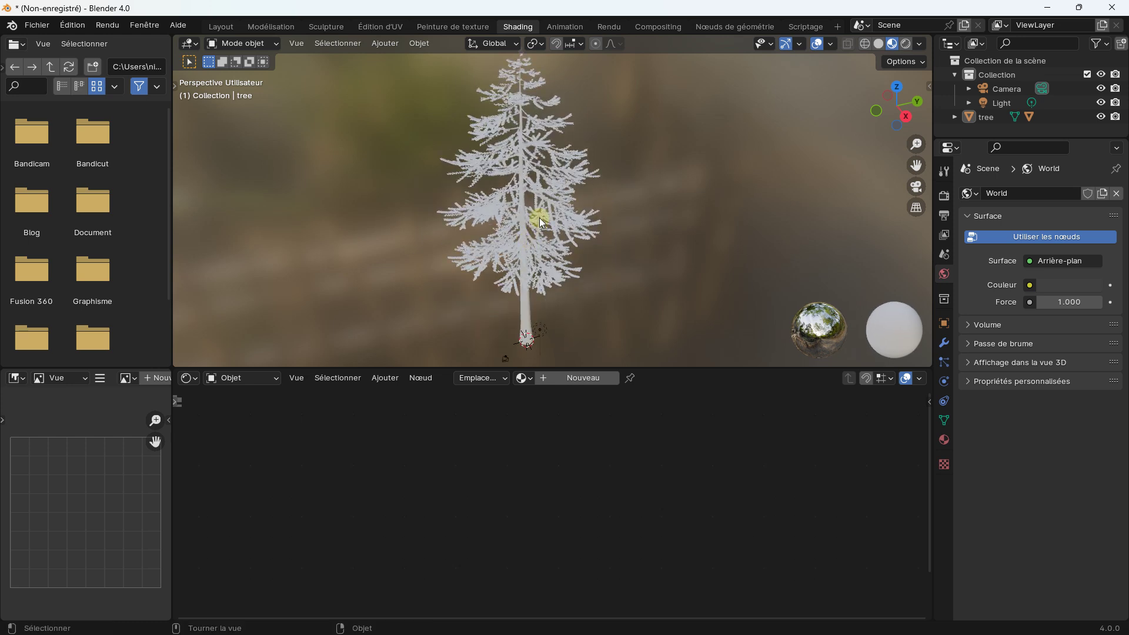
scroll(537, 224, up, 1)
scroll(537, 223, up, 1)
scroll(526, 315, down, 2)
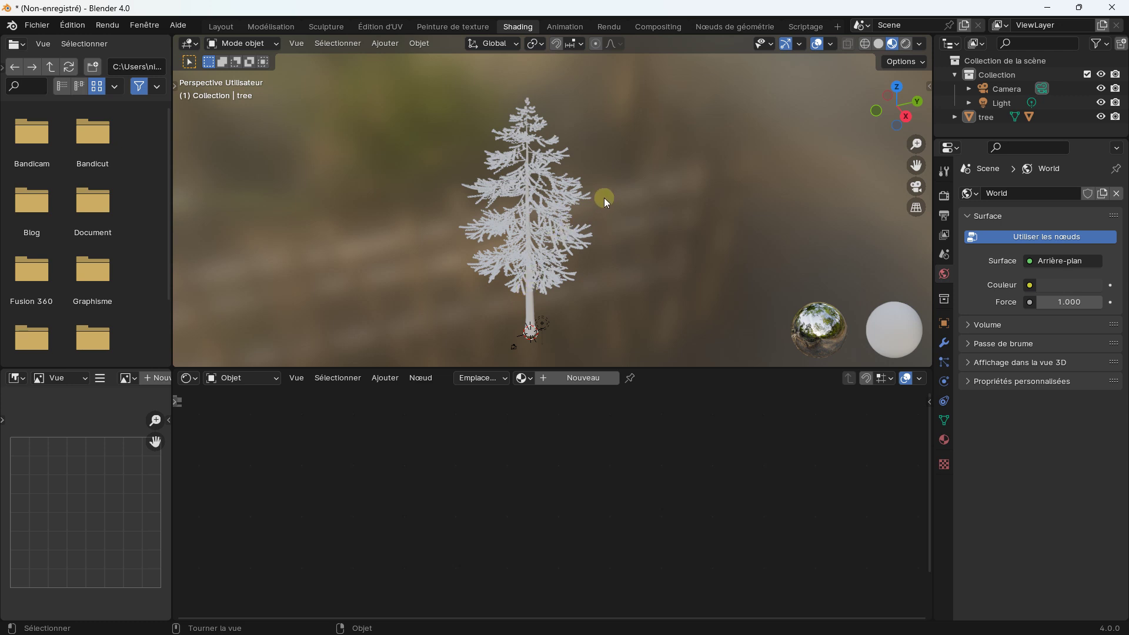
scroll(545, 246, up, 2)
scroll(521, 233, down, 1)
click(548, 377)
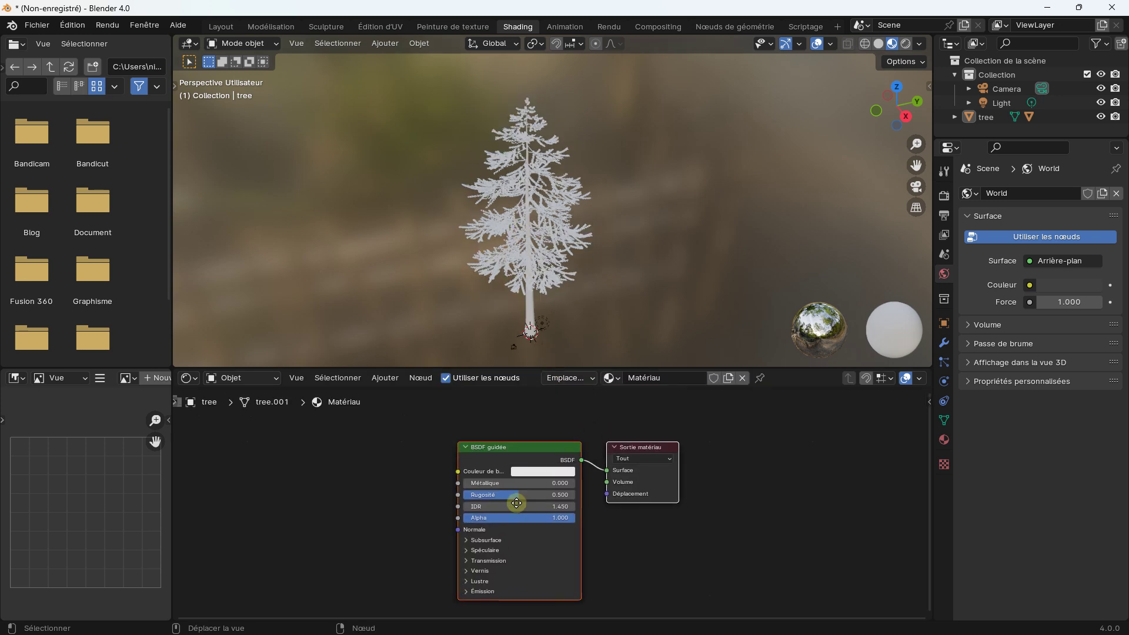
Step: Spread out the tree's shader nodes and add a Musgrave Texture node
scroll(588, 447, up, 1)
mouse_move(681, 437)
mouse_down()
mouse_move(695, 428)
mouse_move(752, 452)
mouse_up()
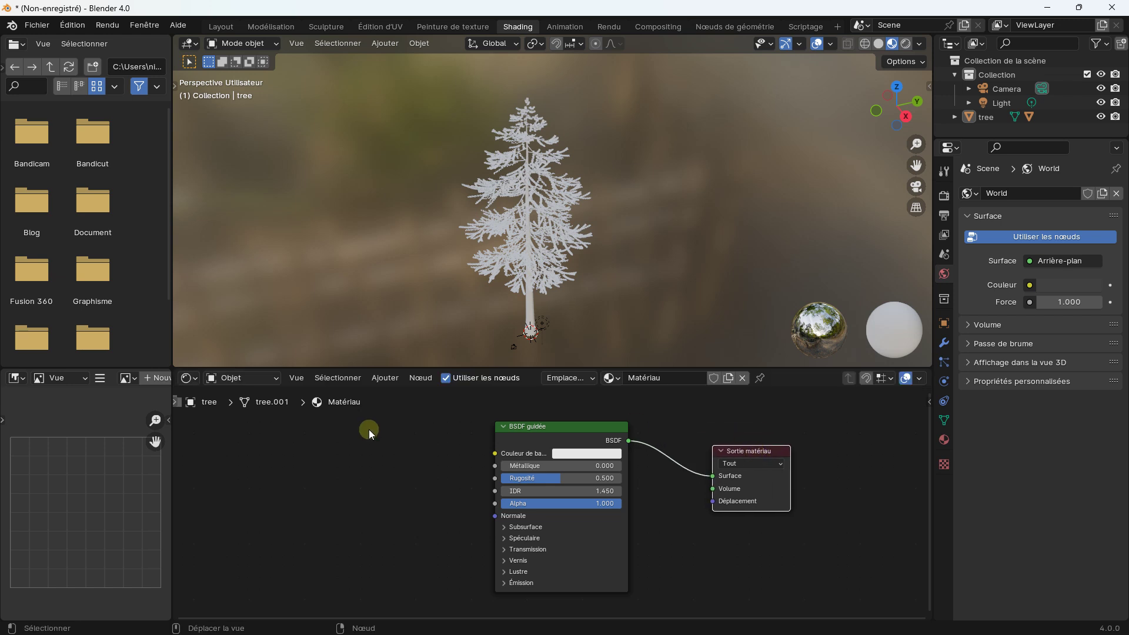
click(979, 119)
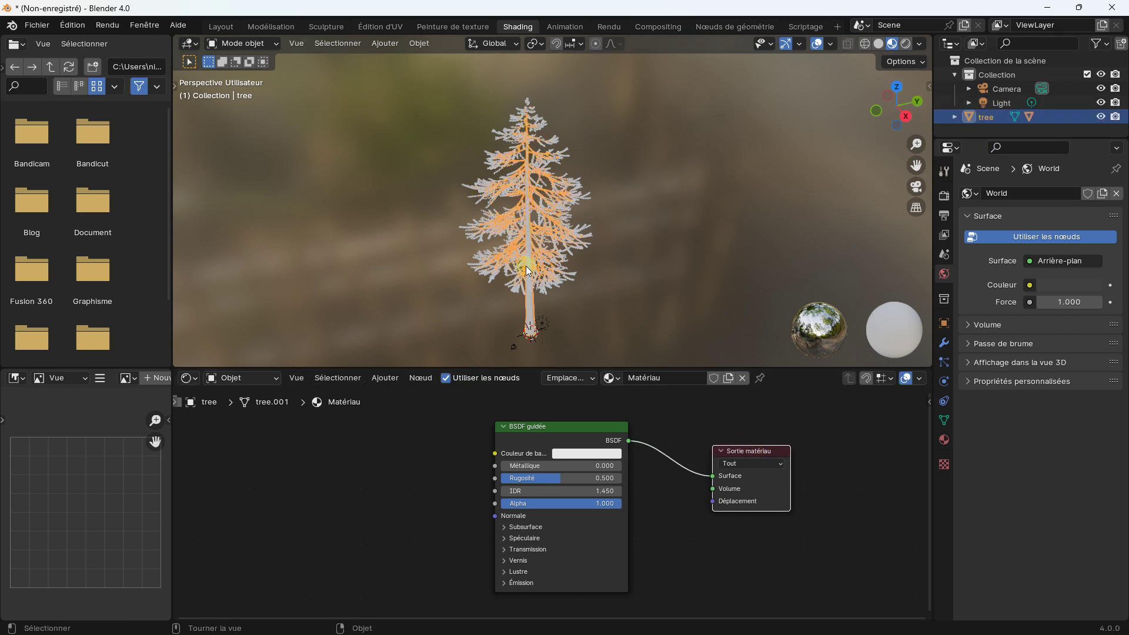
right_click(253, 463)
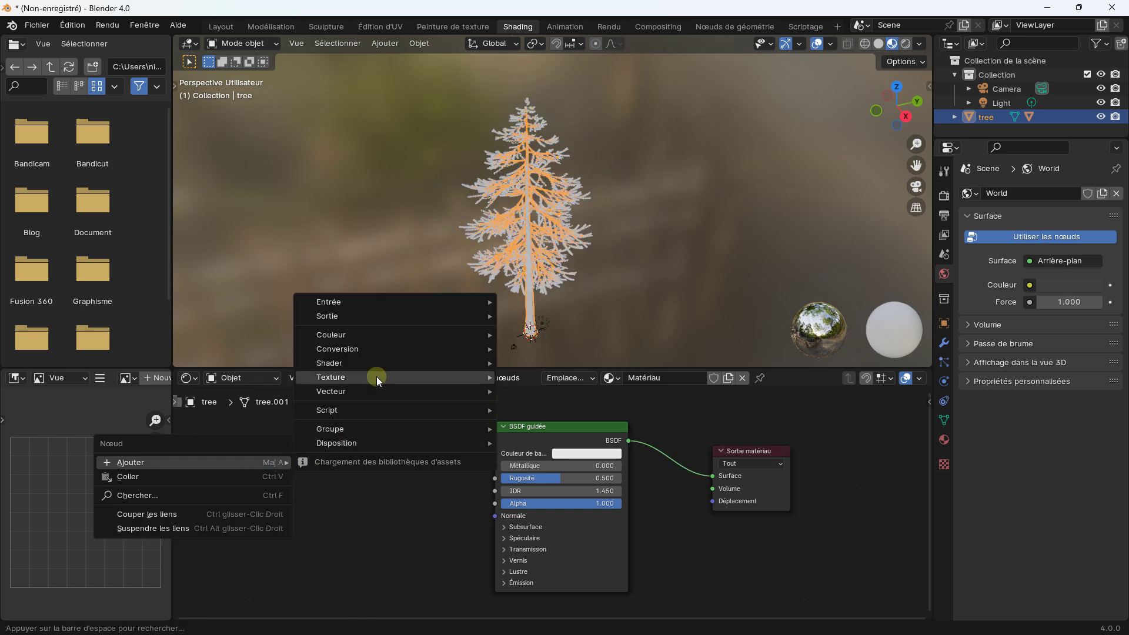
mouse_move(131, 462)
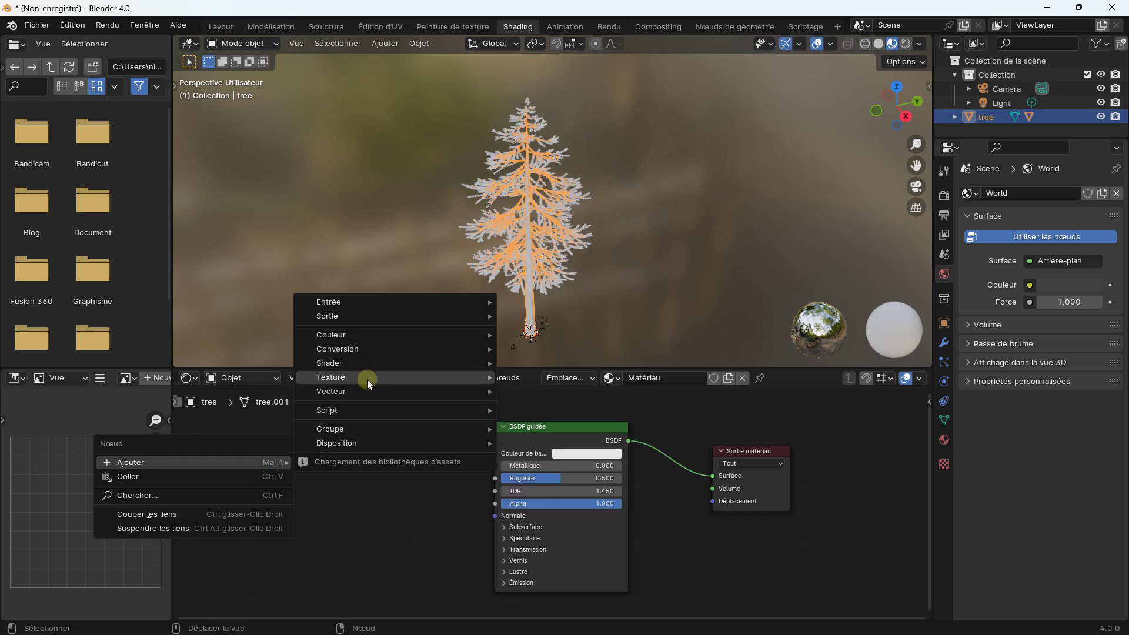
mouse_move(331, 377)
click(567, 507)
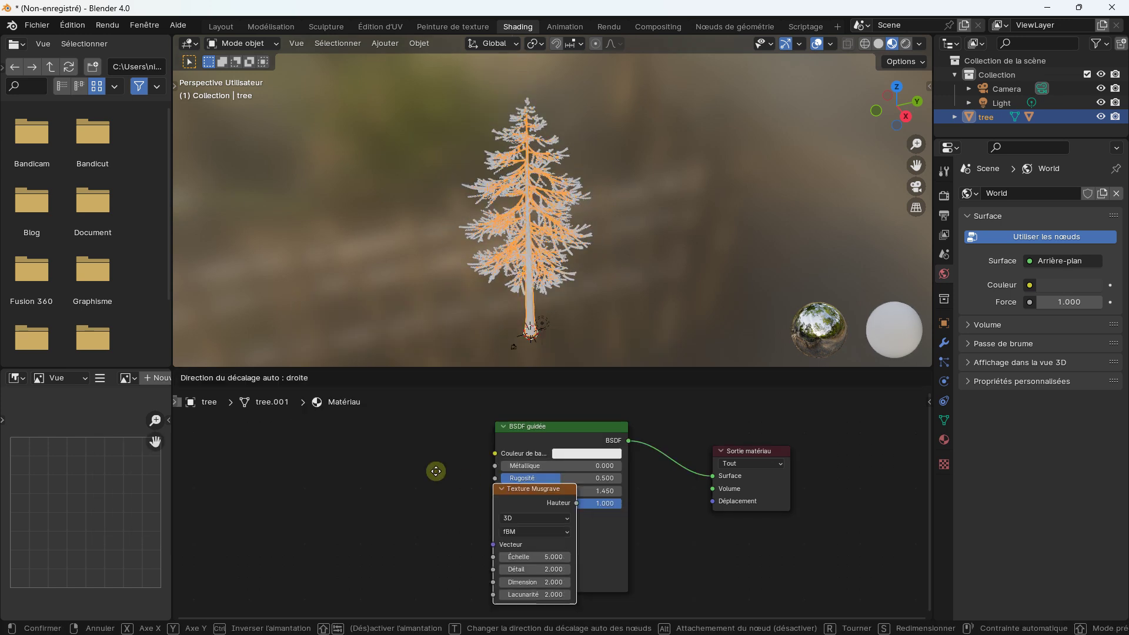
click(200, 435)
Step: Add a Color Ramp, linking Musgrave Height to Fac and ramp Color to Base Color
right_click(393, 433)
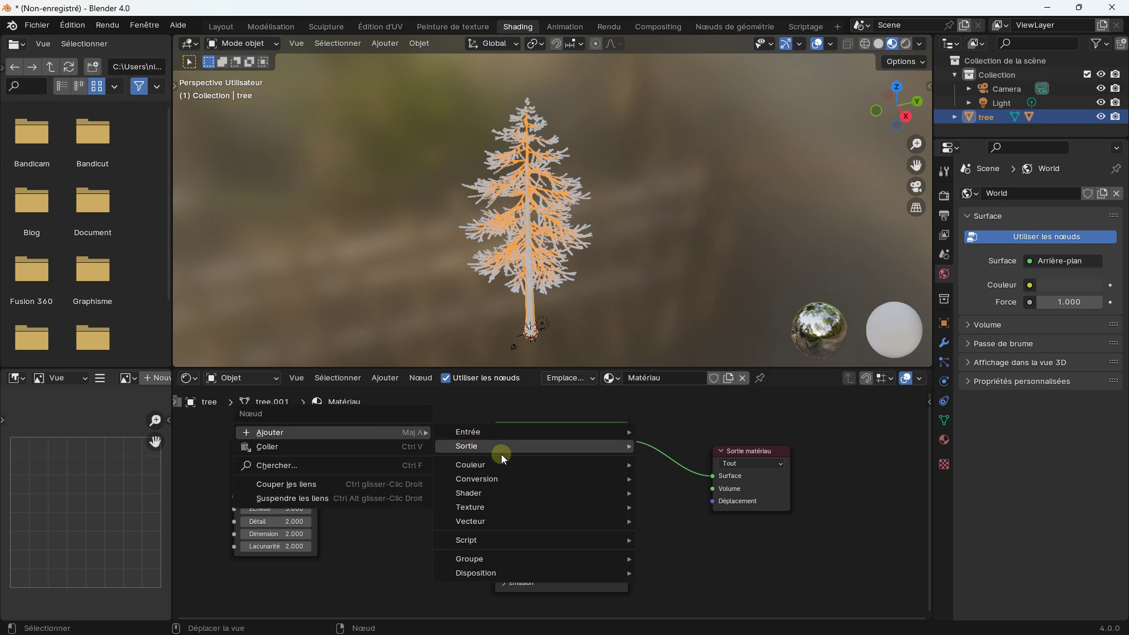
mouse_move(476, 479)
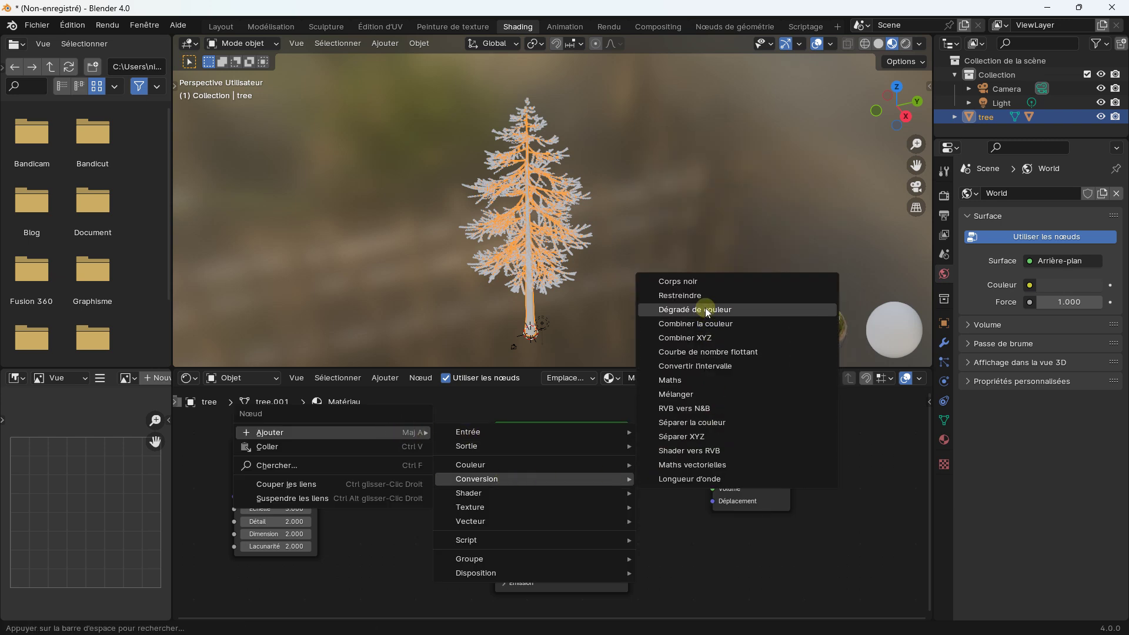
click(704, 310)
click(336, 456)
drag(317, 456, 349, 543)
drag(467, 468, 496, 454)
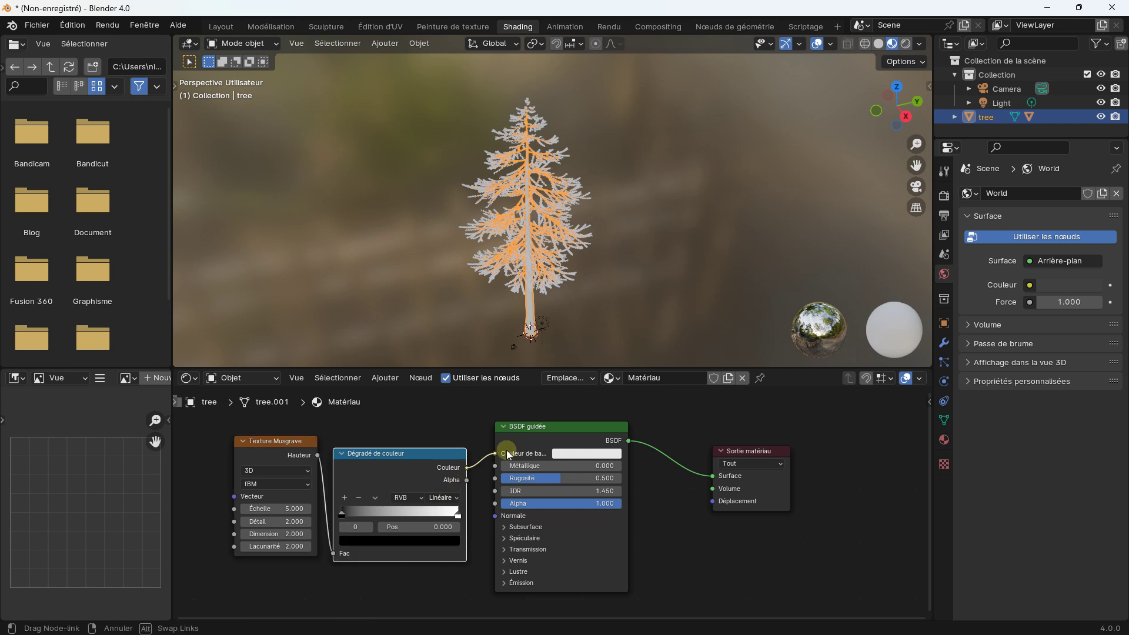
Step: Set the Color Ramp stops to dark brown and orange-brown
click(352, 540)
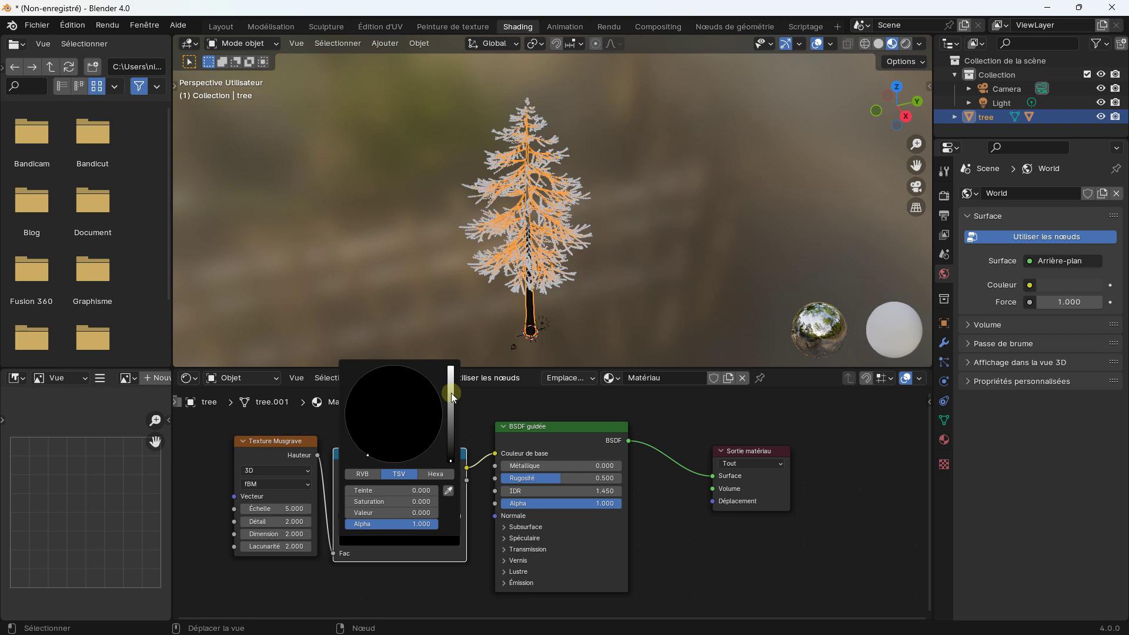
drag(451, 402, 450, 407)
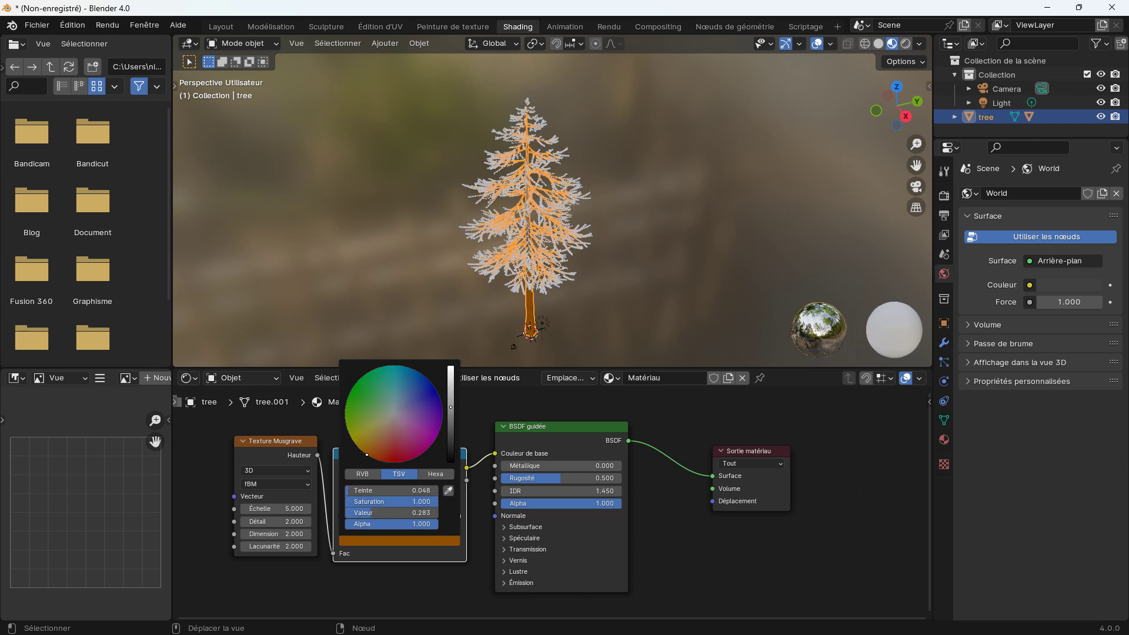
drag(450, 407, 450, 418)
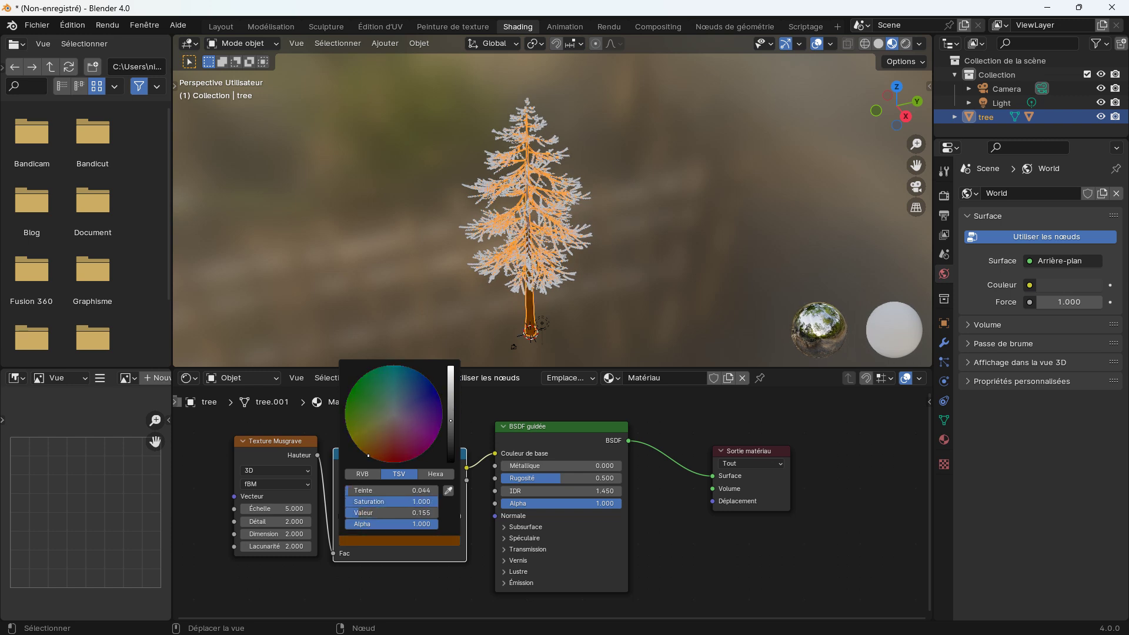
click(458, 516)
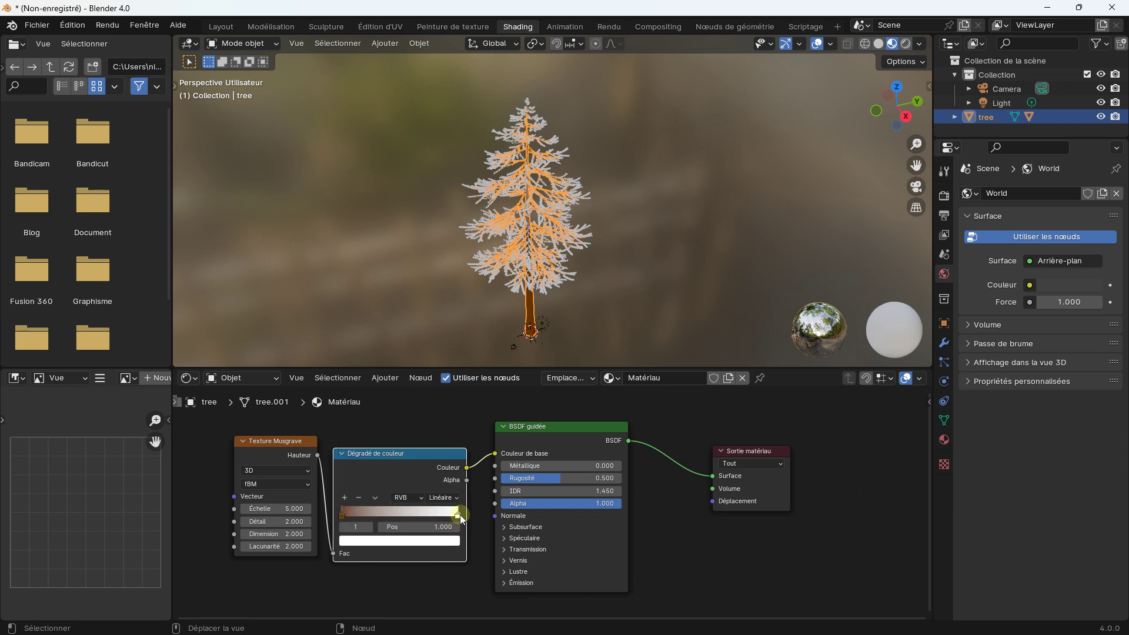
click(400, 540)
drag(402, 424, 377, 459)
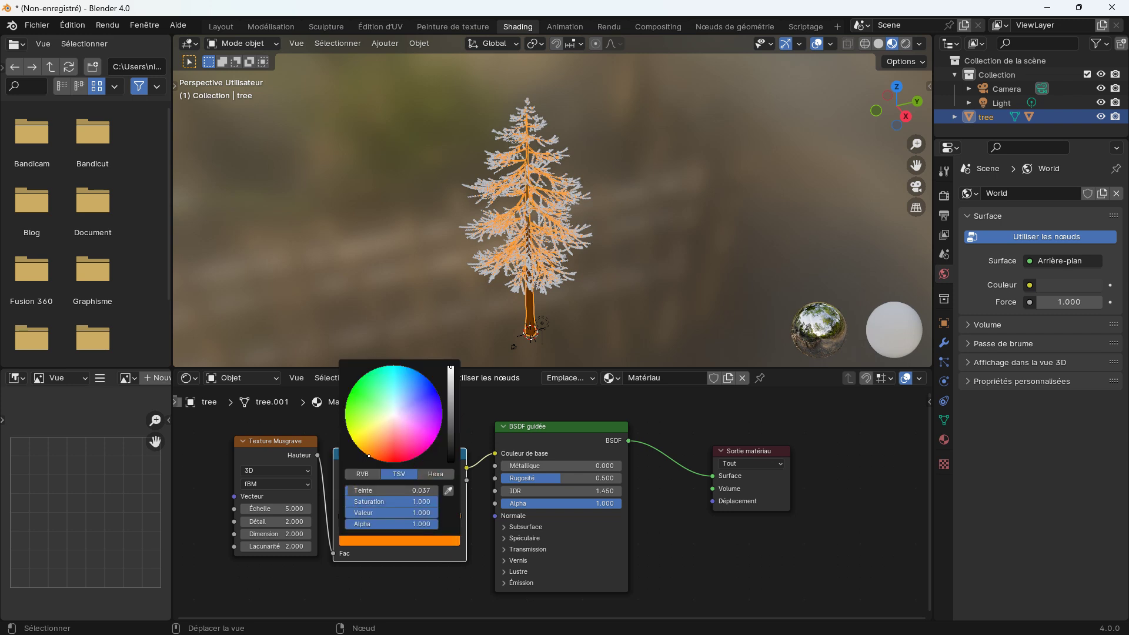
drag(451, 368, 451, 393)
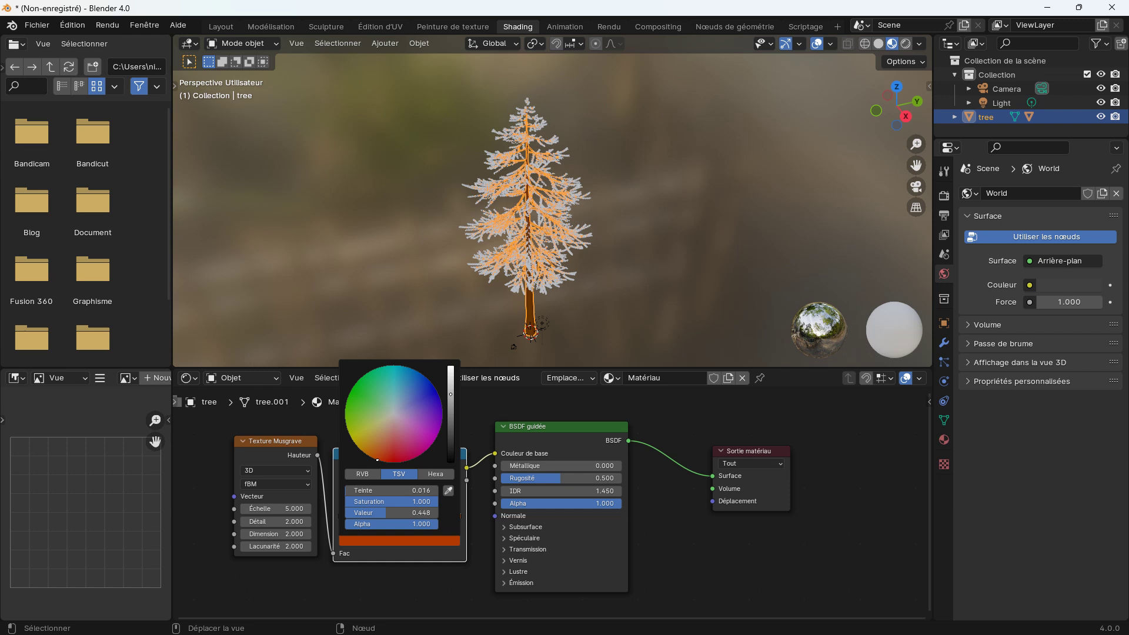
drag(380, 451, 367, 453)
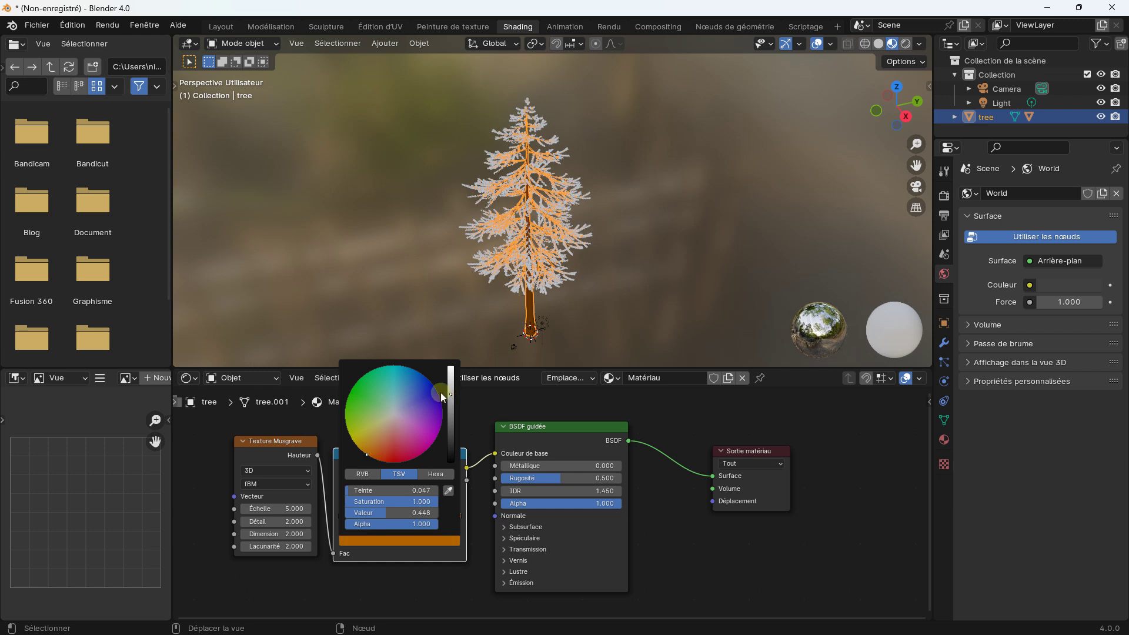
Step: Raise the Musgrave Texture scale to 5.1
scroll(494, 300, up, 4)
scroll(511, 243, up, 5)
scroll(393, 218, up, 3)
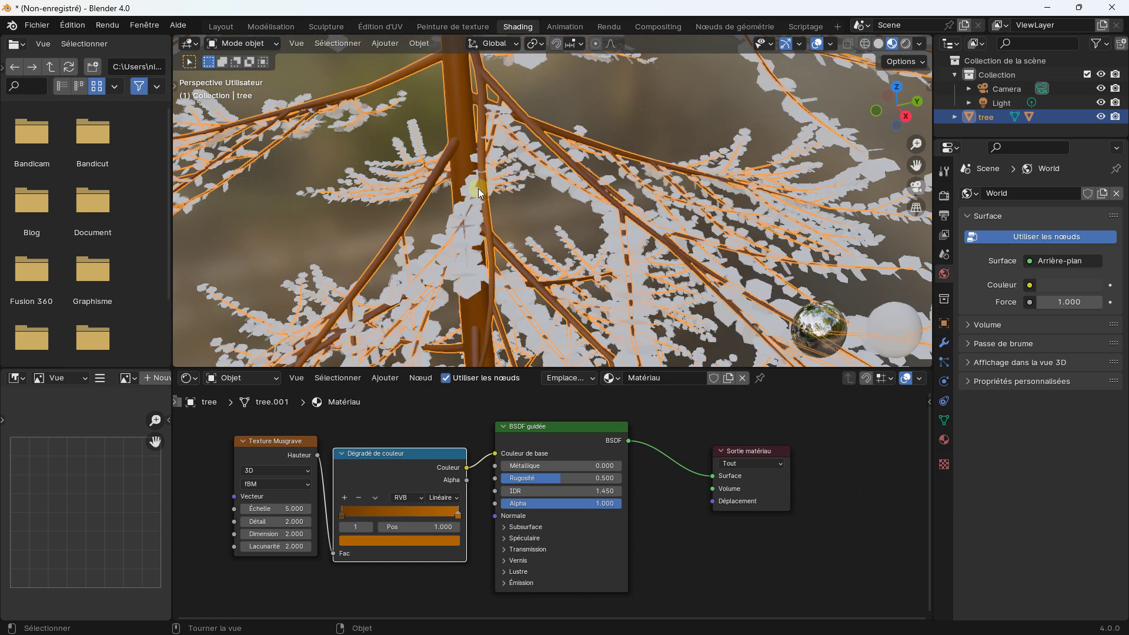
drag(271, 509, 277, 509)
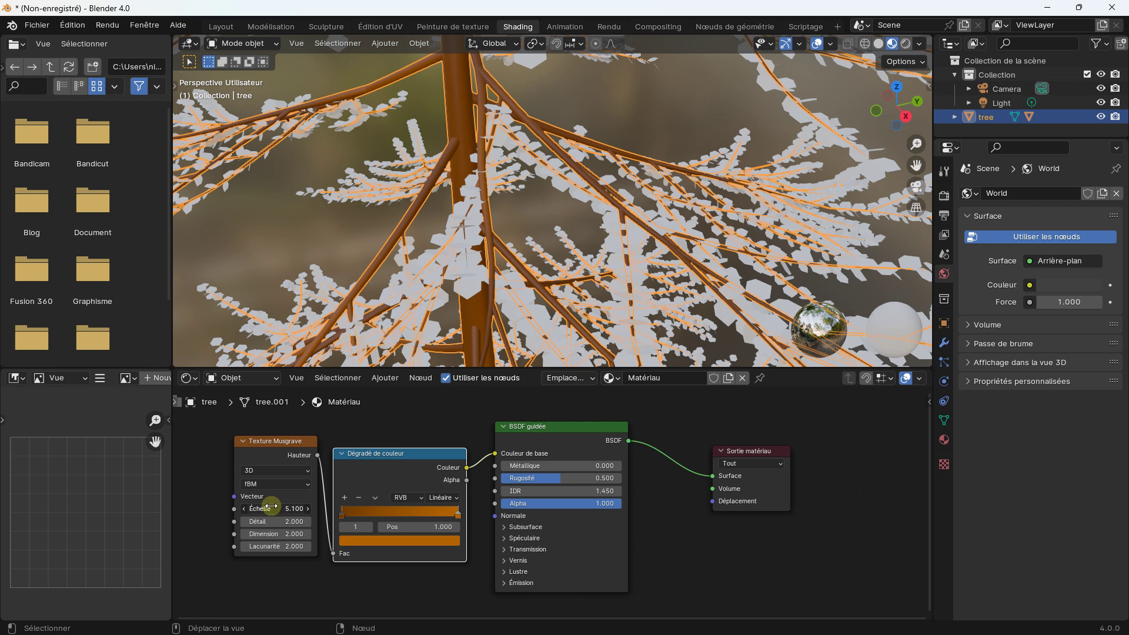
scroll(417, 200, down, 3)
scroll(459, 180, down, 3)
scroll(530, 186, down, 3)
scroll(584, 200, down, 1)
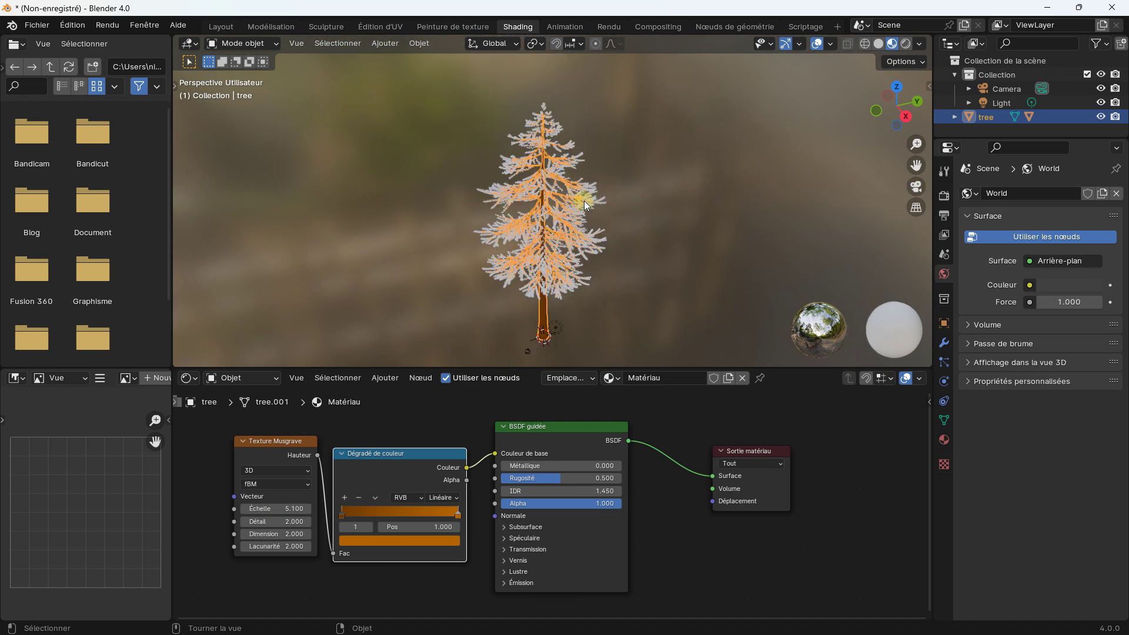
middle_drag(584, 200, 626, 196)
click(601, 202)
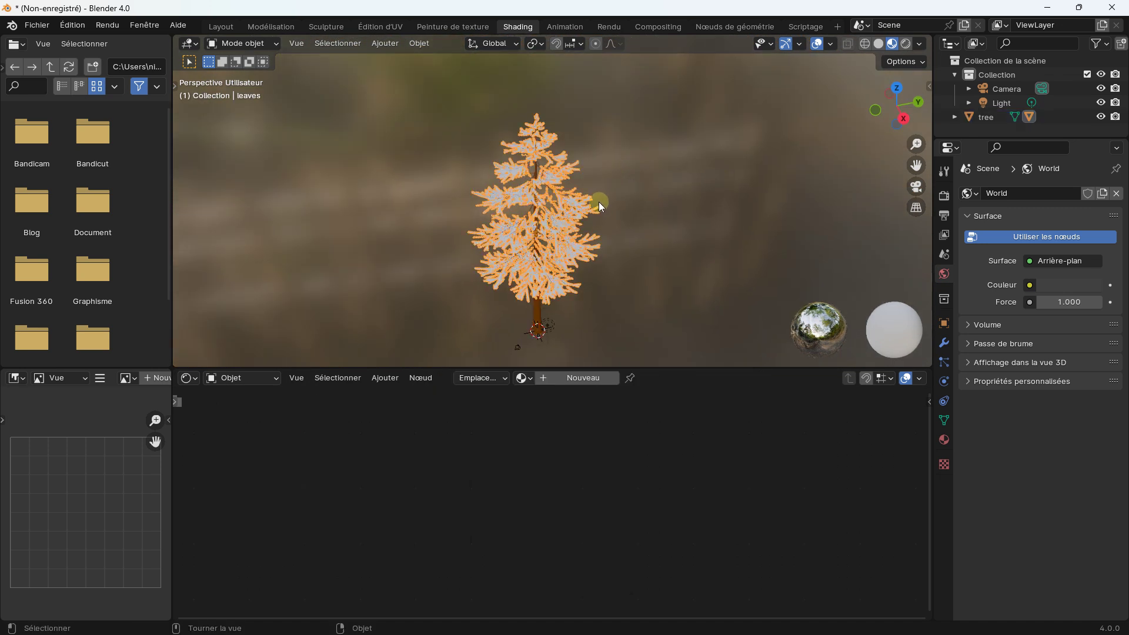
Step: Add a Musgrave Texture and Color Ramp to the leaf material, wiring Height→Fac and Color→Base Color
right_click(247, 451)
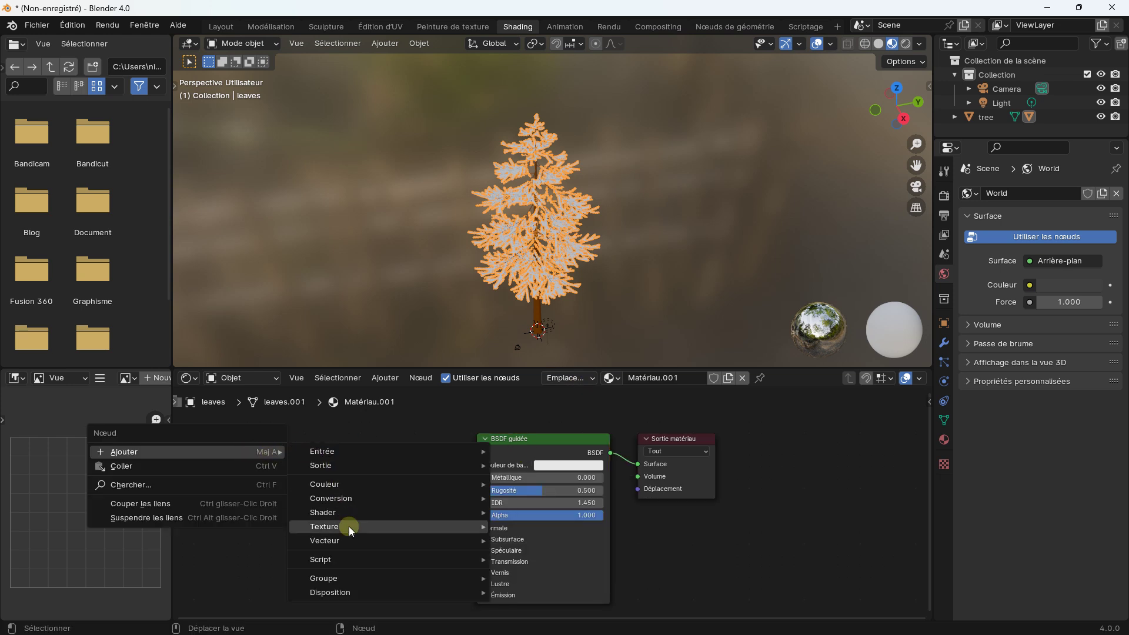
mouse_move(386, 527)
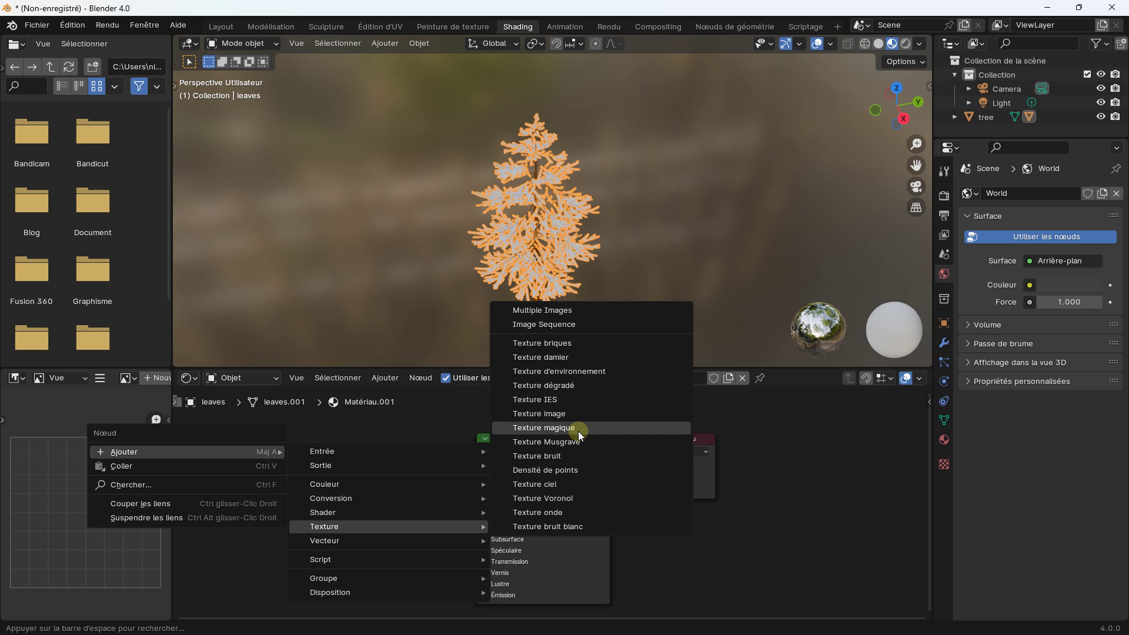
click(579, 441)
click(193, 446)
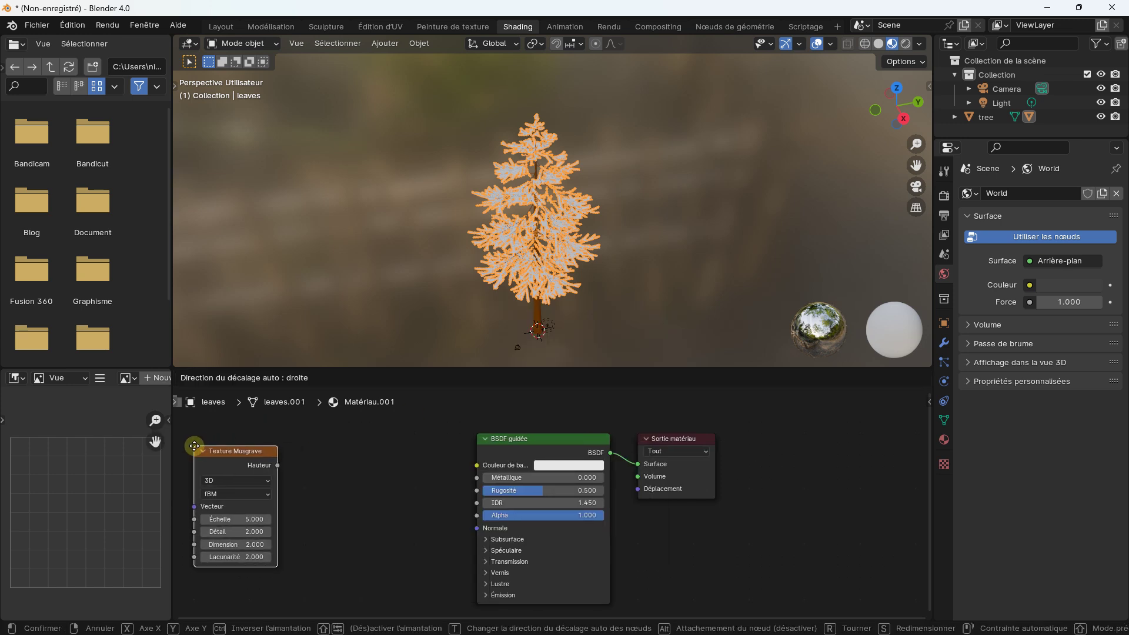
right_click(369, 439)
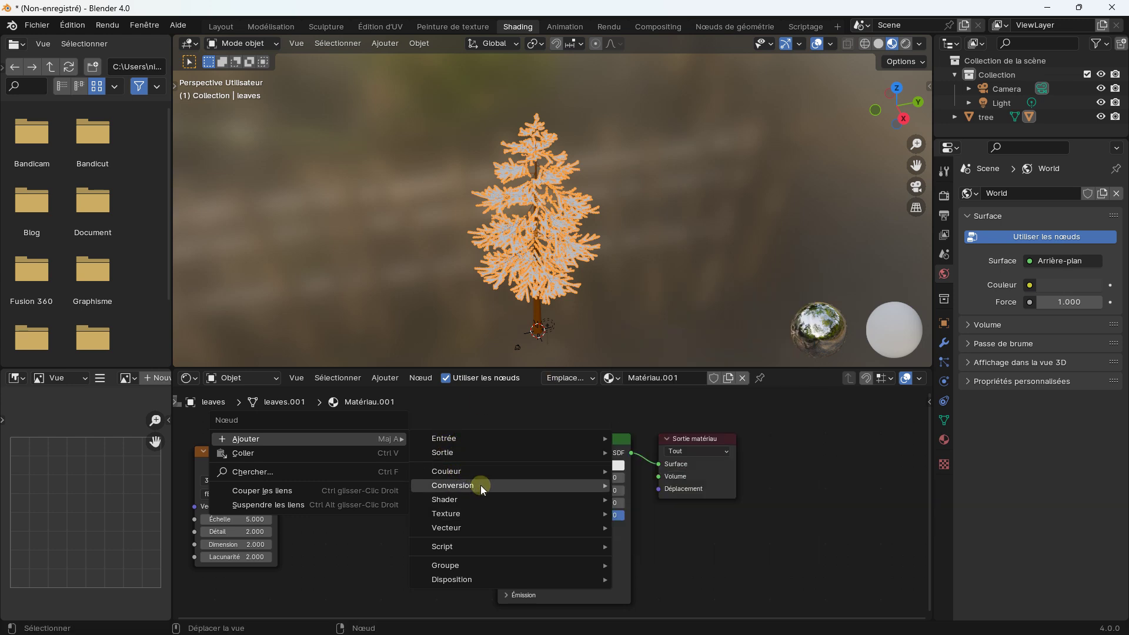
mouse_move(453, 485)
click(624, 314)
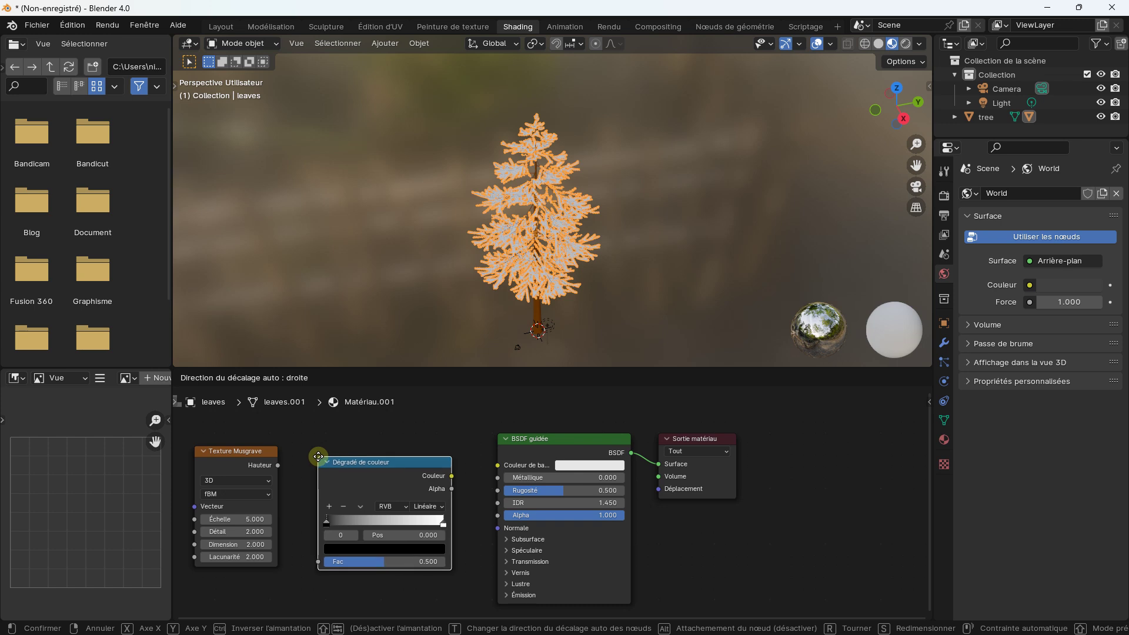
click(289, 459)
drag(278, 465, 321, 563)
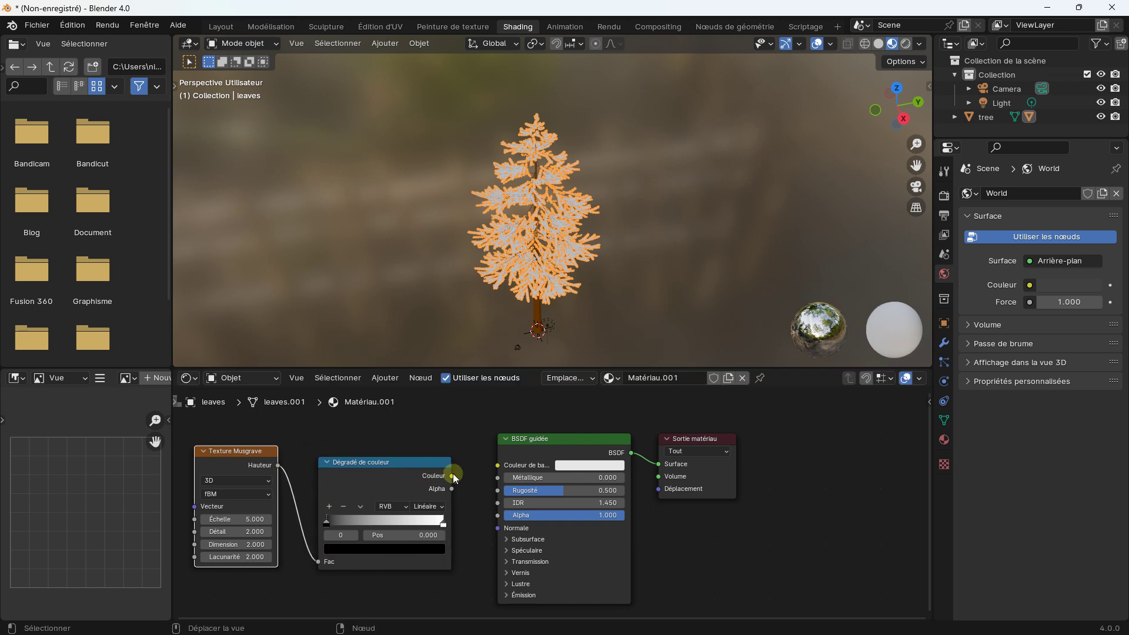
drag(452, 476, 497, 465)
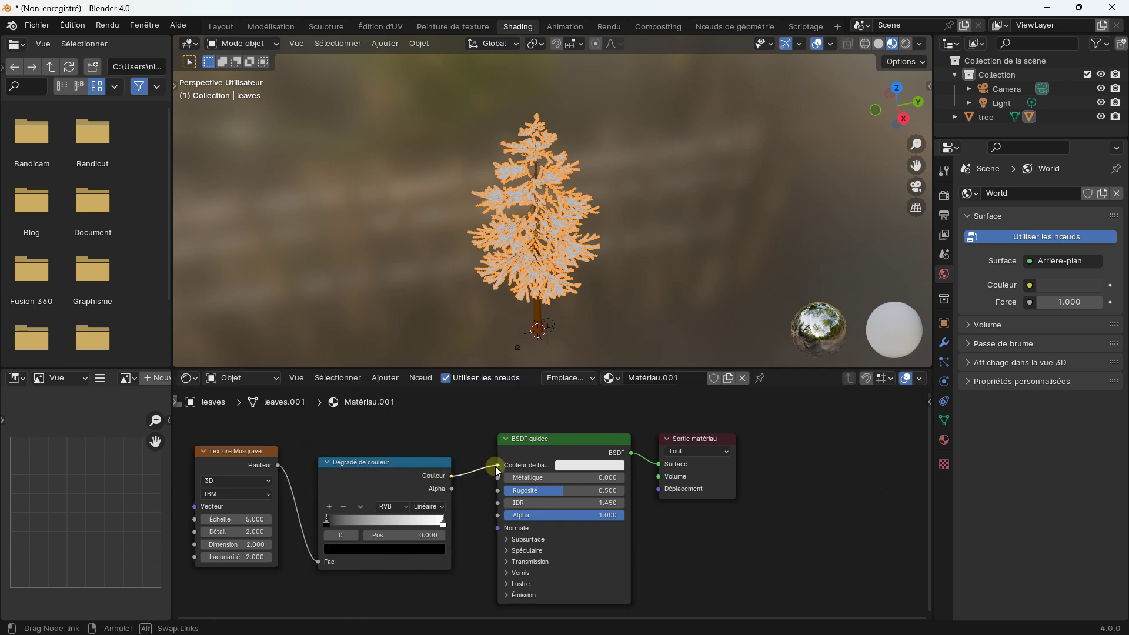
scroll(513, 234, up, 2)
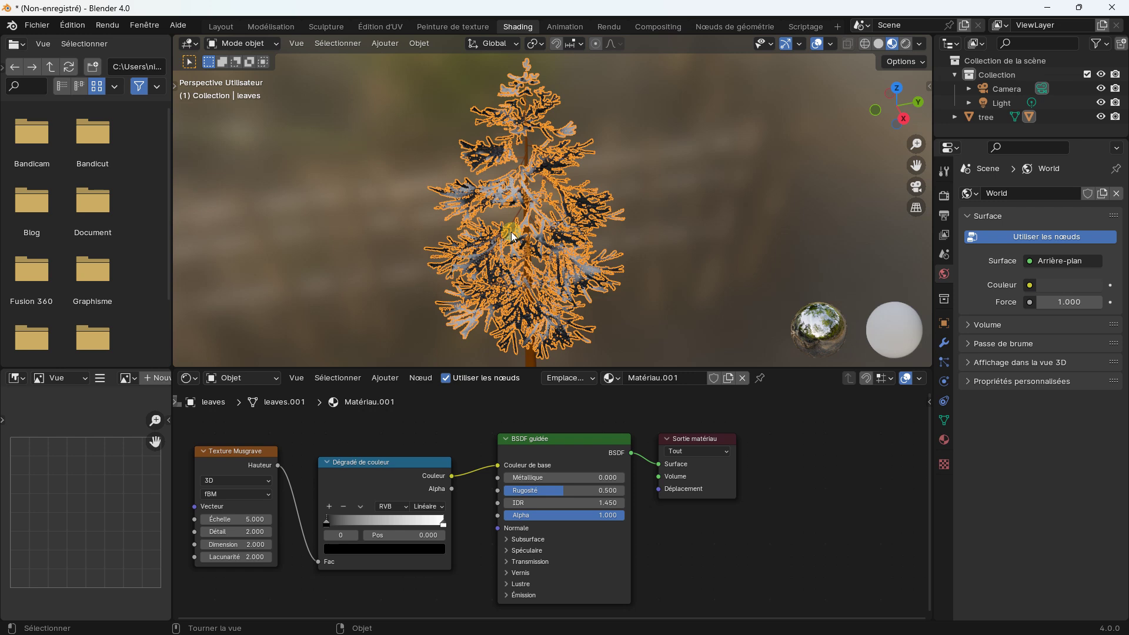
Step: Set the leaf Color Ramp's left stop to dark green and right stop to bright green
scroll(511, 233, up, 3)
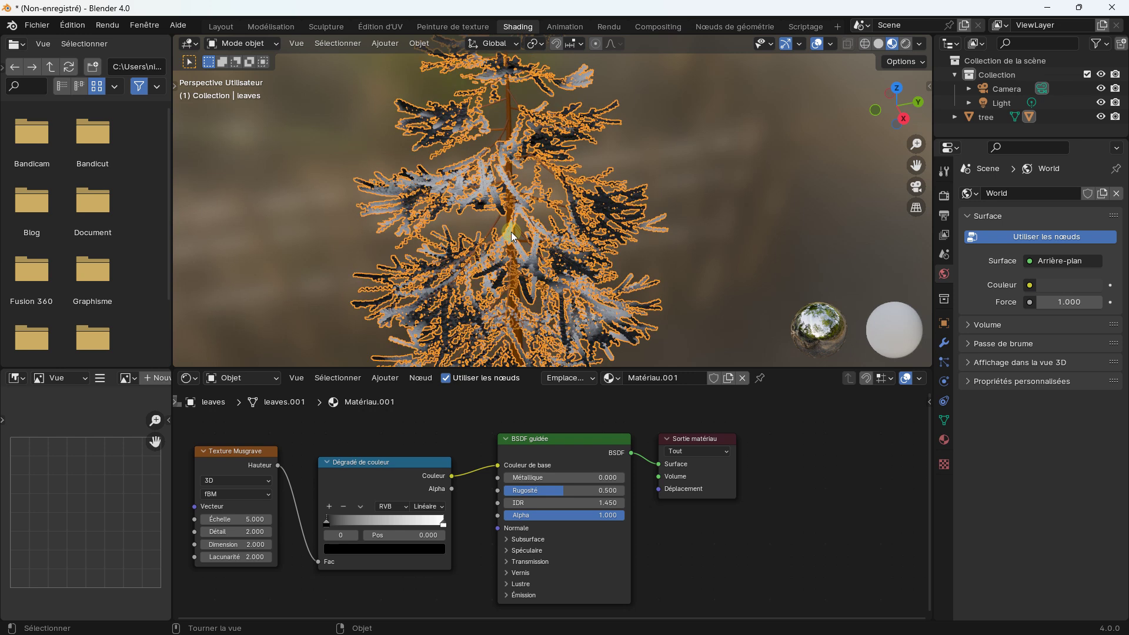
click(369, 548)
click(438, 399)
click(339, 394)
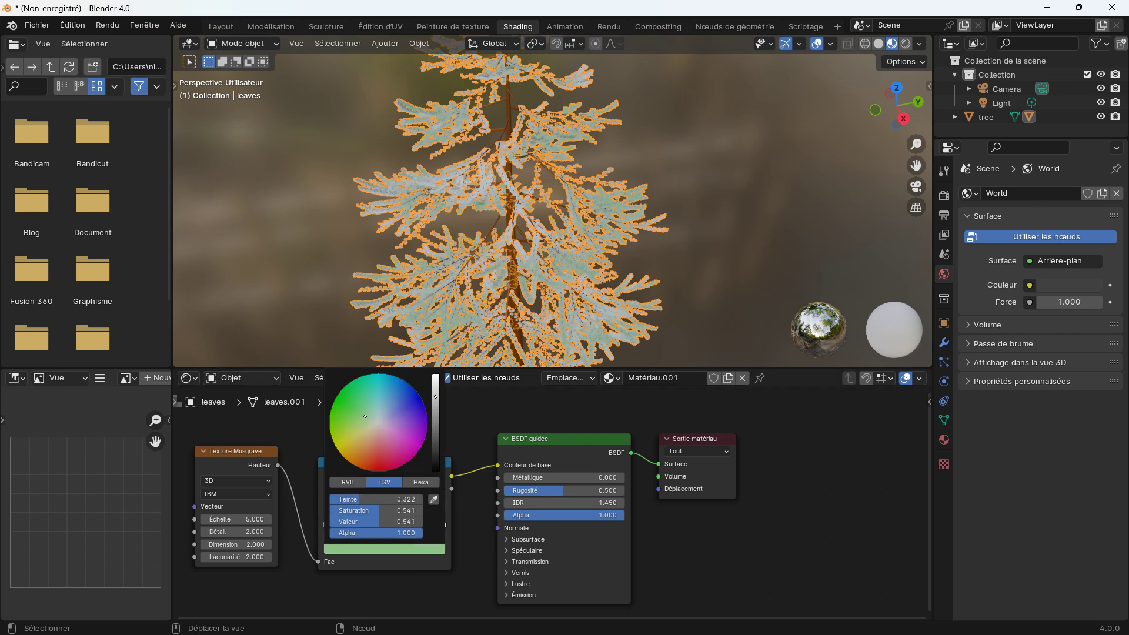
drag(436, 399, 436, 408)
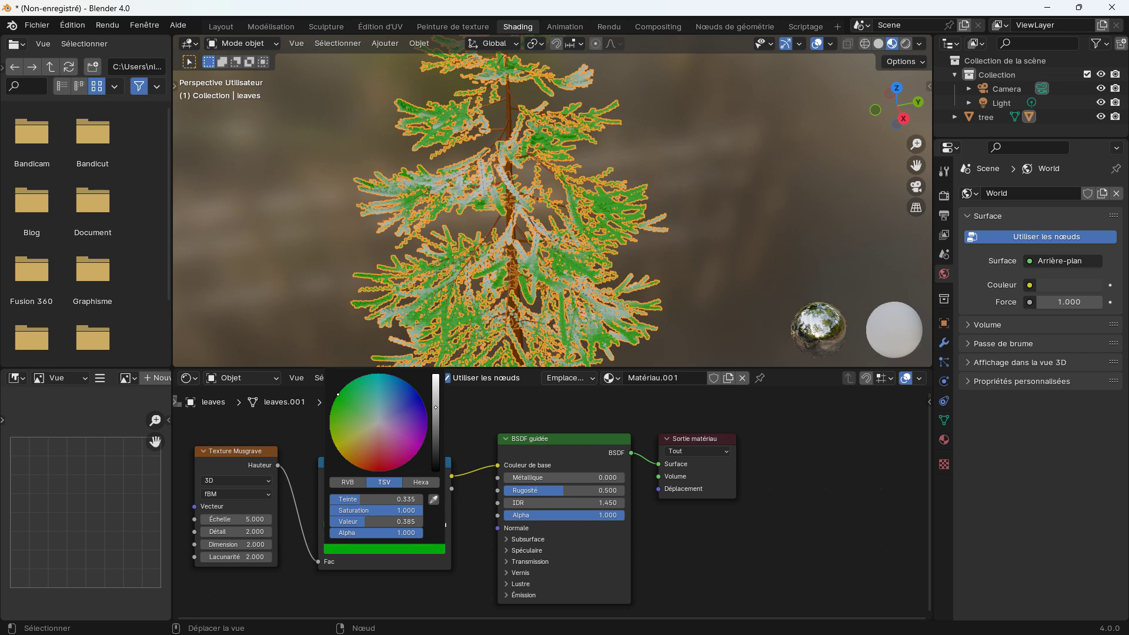
click(427, 565)
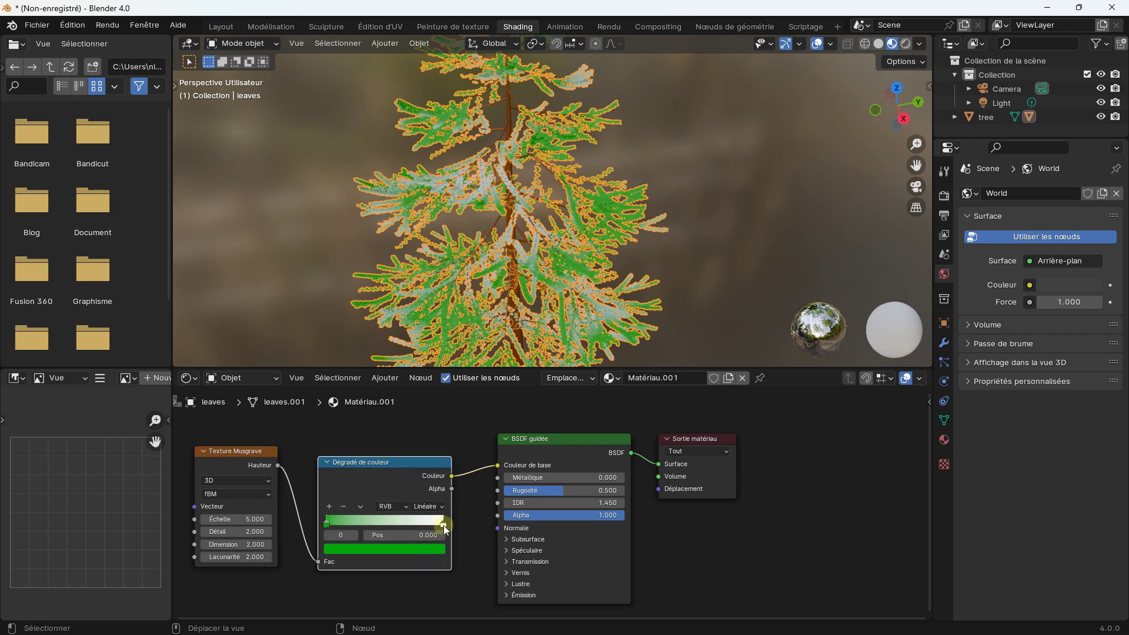
click(443, 525)
click(400, 549)
click(331, 409)
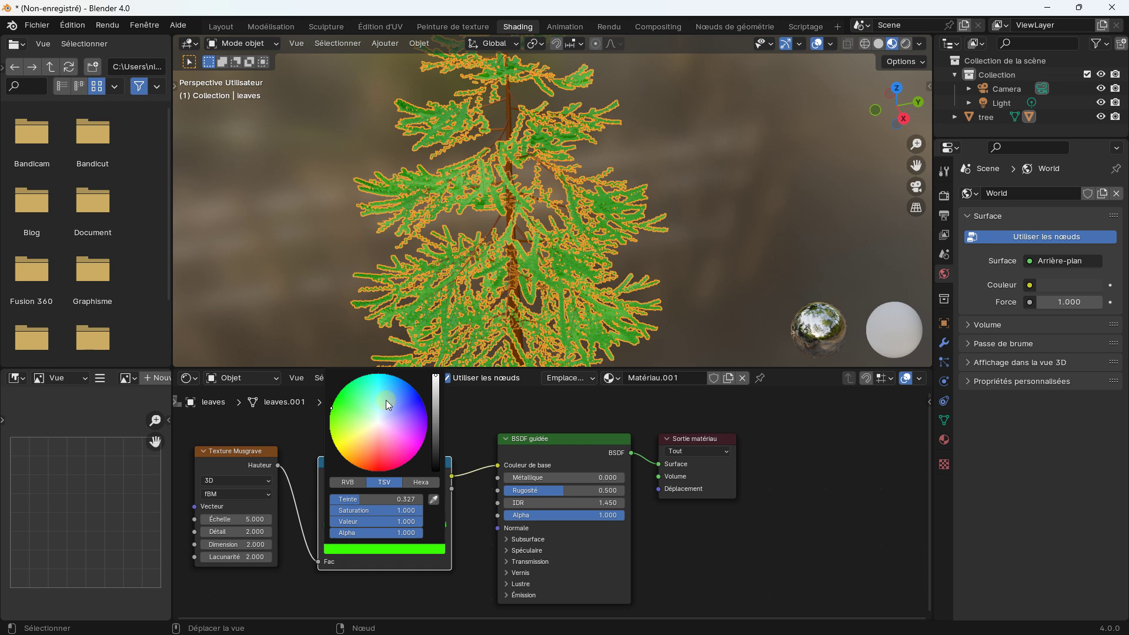
Step: Set the leaf Musgrave scale to 3.8 and deselect the leaves to judge the colour
click(236, 519)
text(3.8)
key(Return)
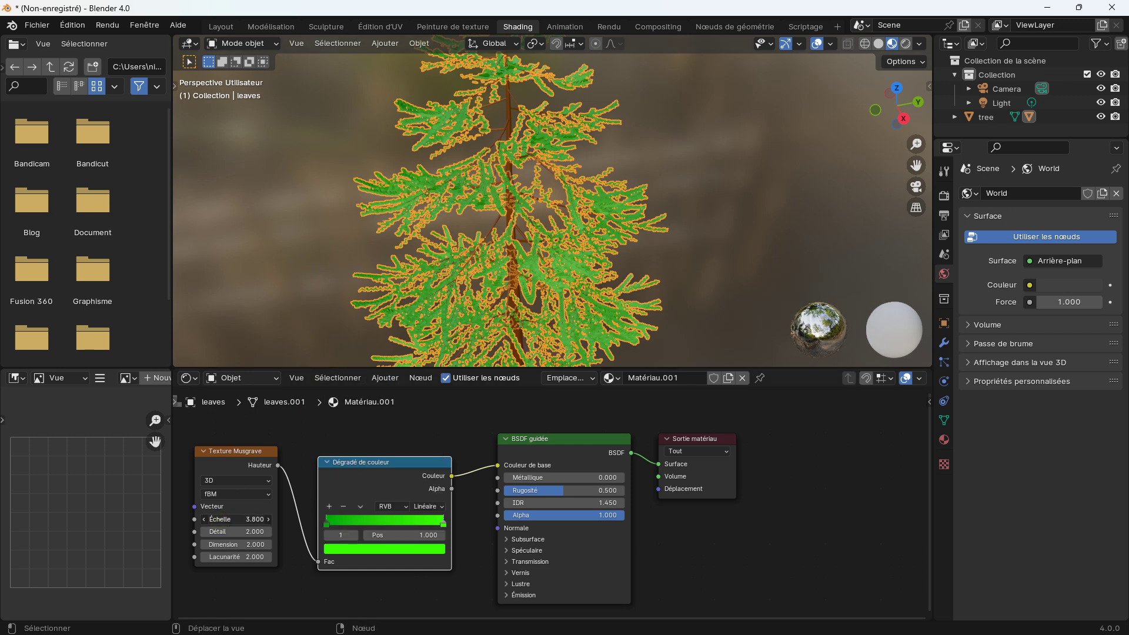
click(348, 231)
scroll(348, 231, down, 2)
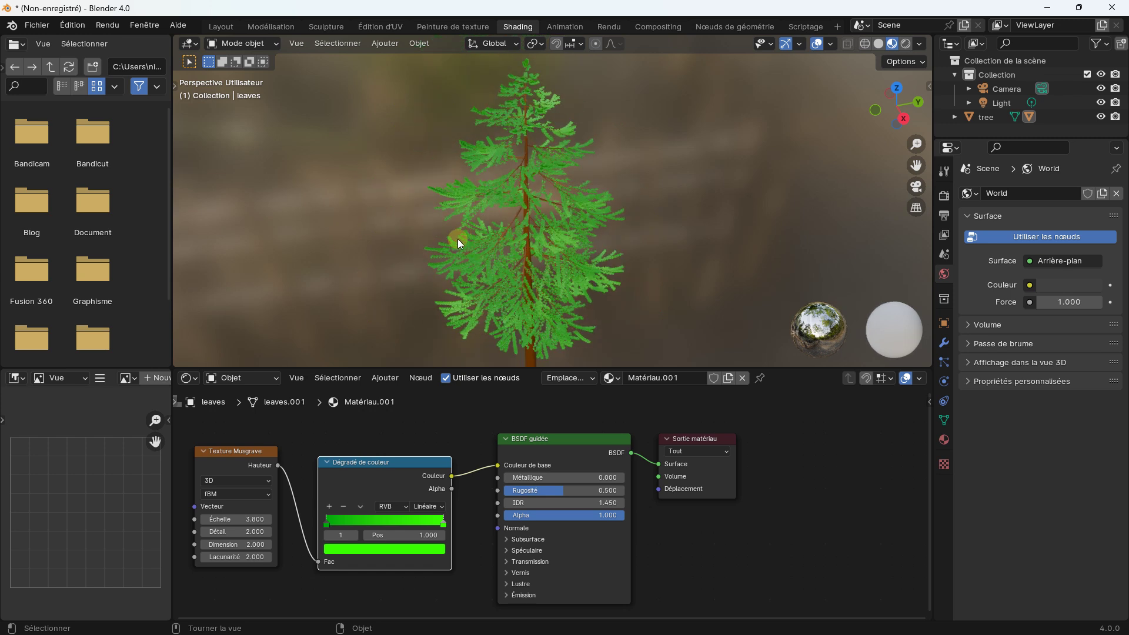
scroll(465, 221, down, 2)
middle_drag(479, 219, 574, 204)
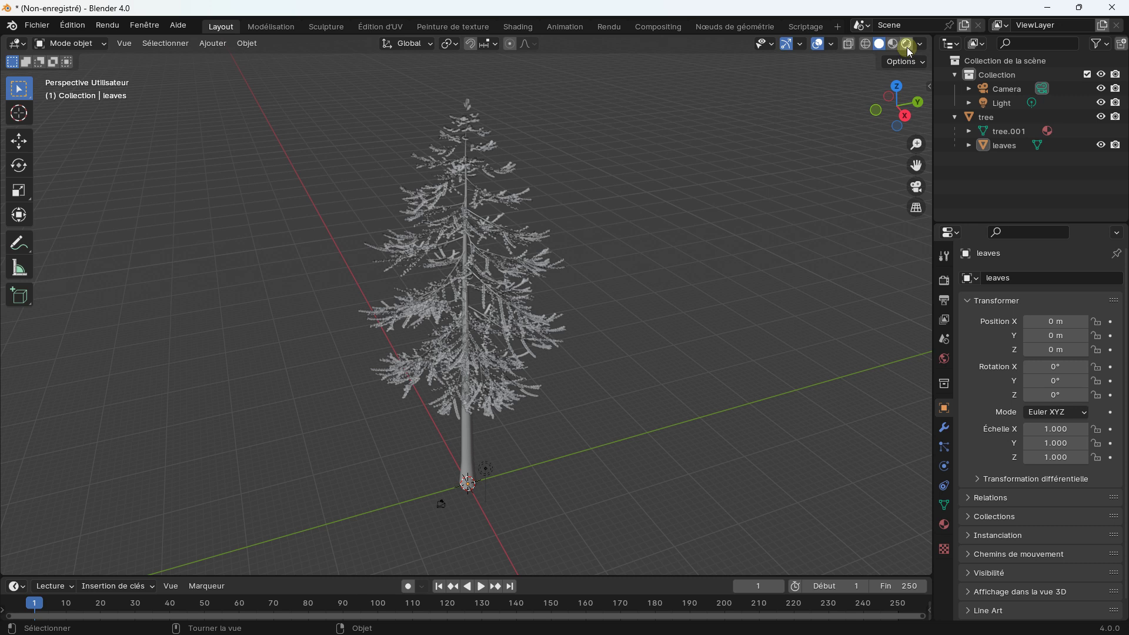
Step: Preview the tree in Material Preview, reframe it, then switch the viewport to Rendered shading
click(906, 44)
scroll(485, 280, up, 5)
scroll(488, 280, down, 4)
middle_drag(488, 279, 517, 288)
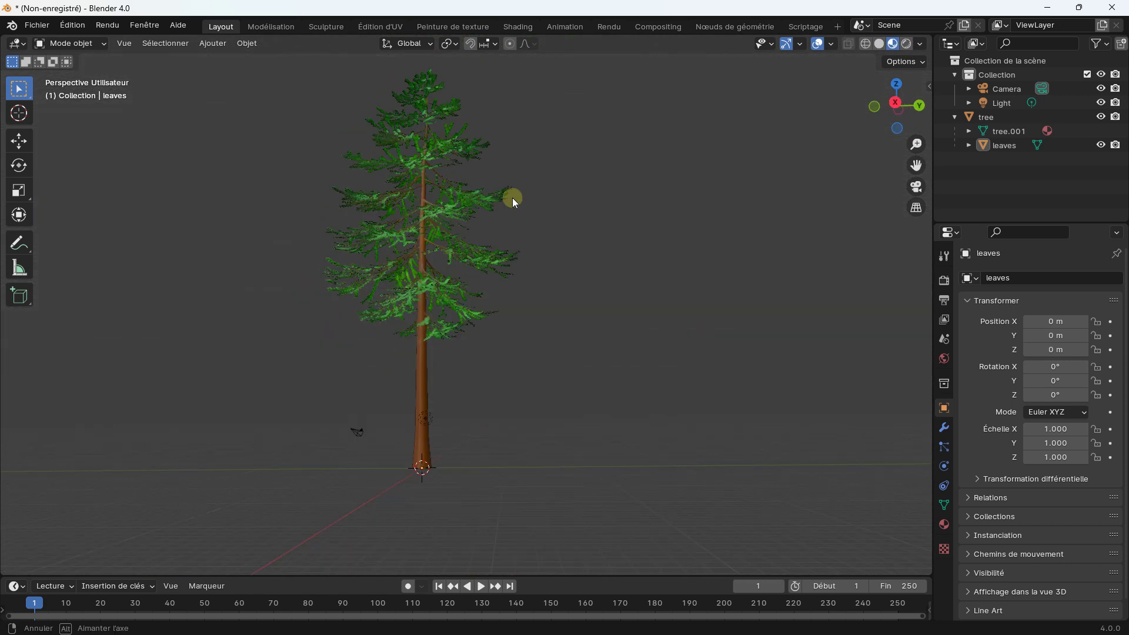
scroll(515, 279, up, 2)
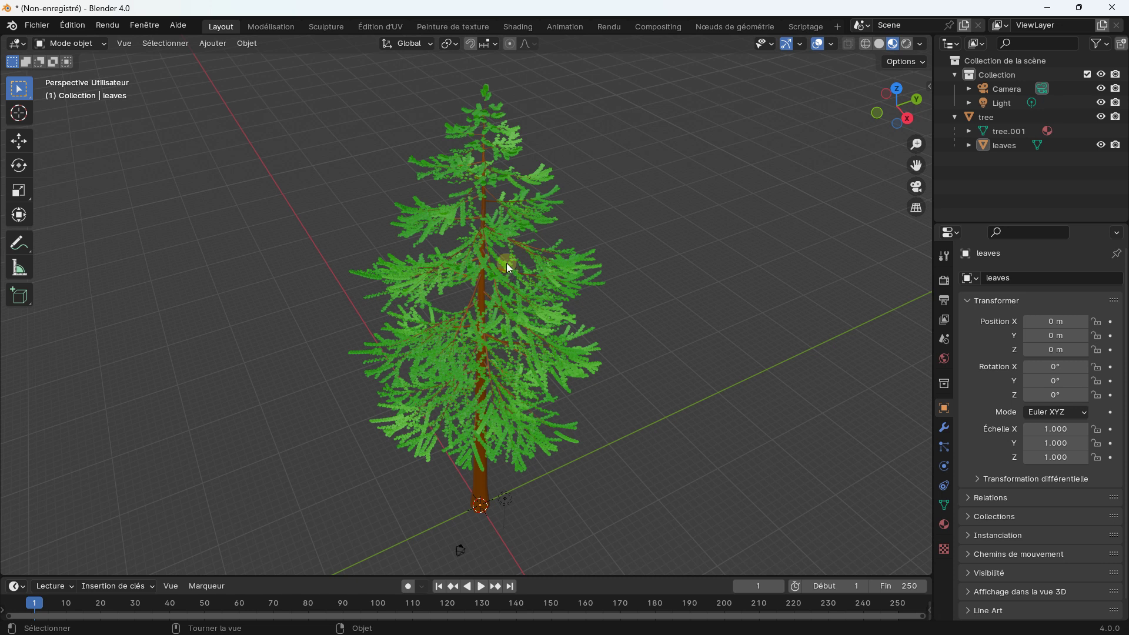
shift+middle_drag(513, 266, 456, 256)
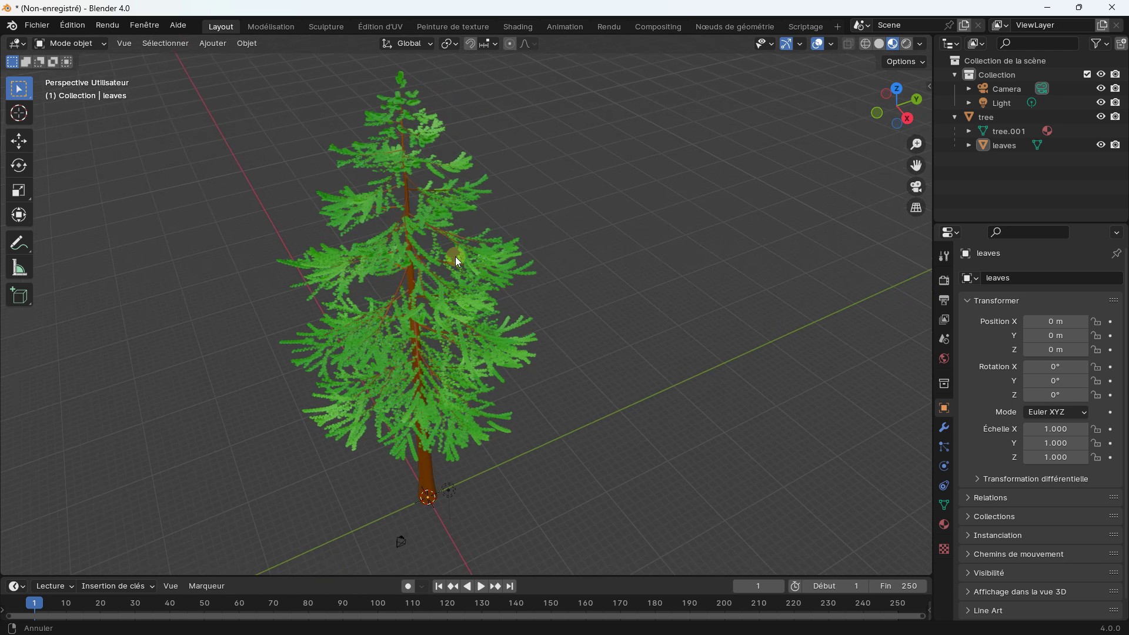
scroll(403, 259, up, 4)
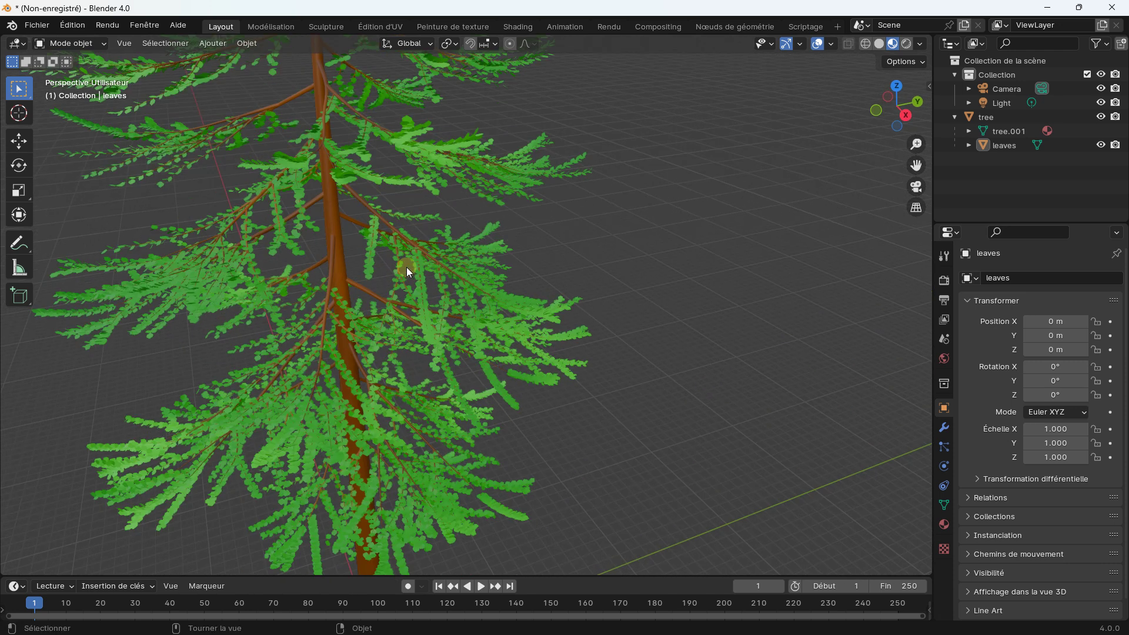
scroll(404, 260, down, 4)
middle_drag(404, 259, 446, 270)
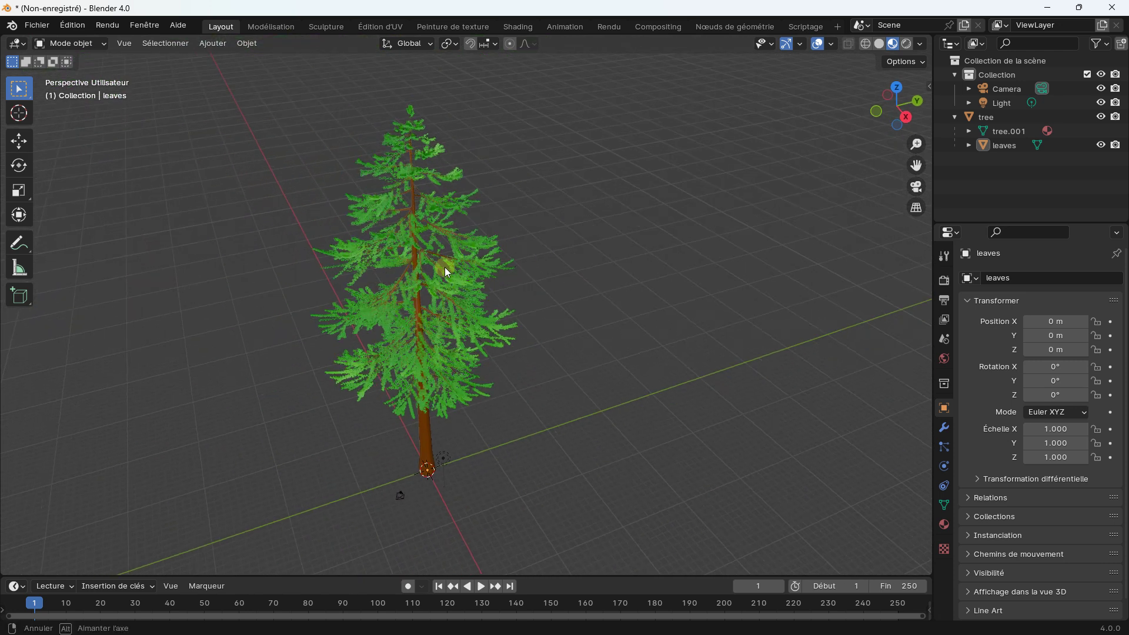
click(907, 43)
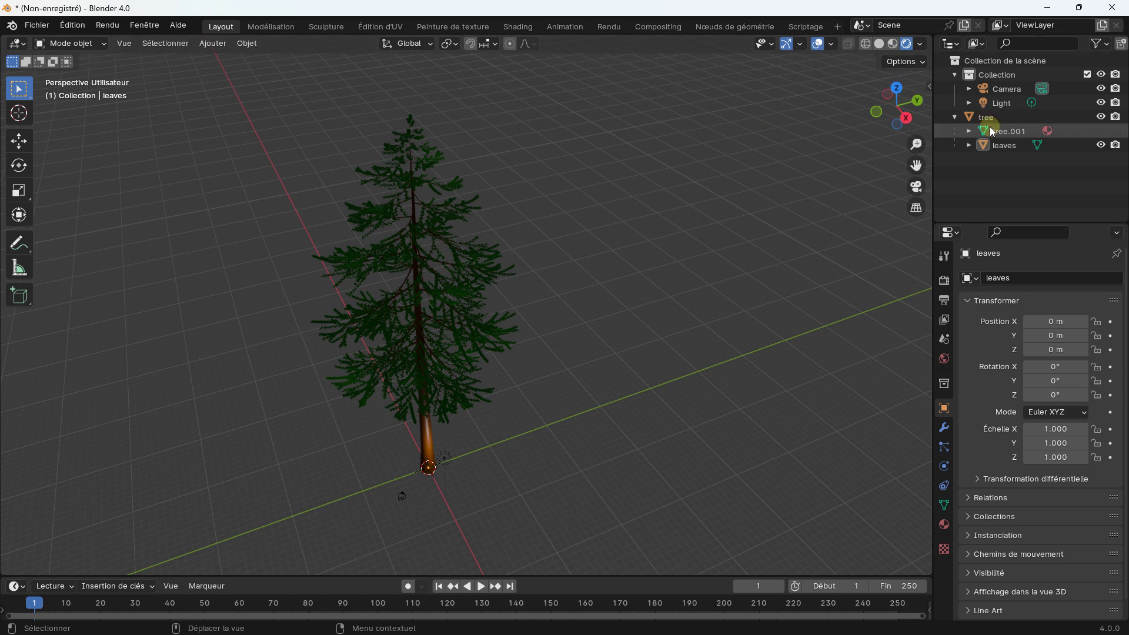
Step: Select the point light and raise it along the Z axis above the tree
click(998, 104)
middle_drag(376, 406, 402, 412)
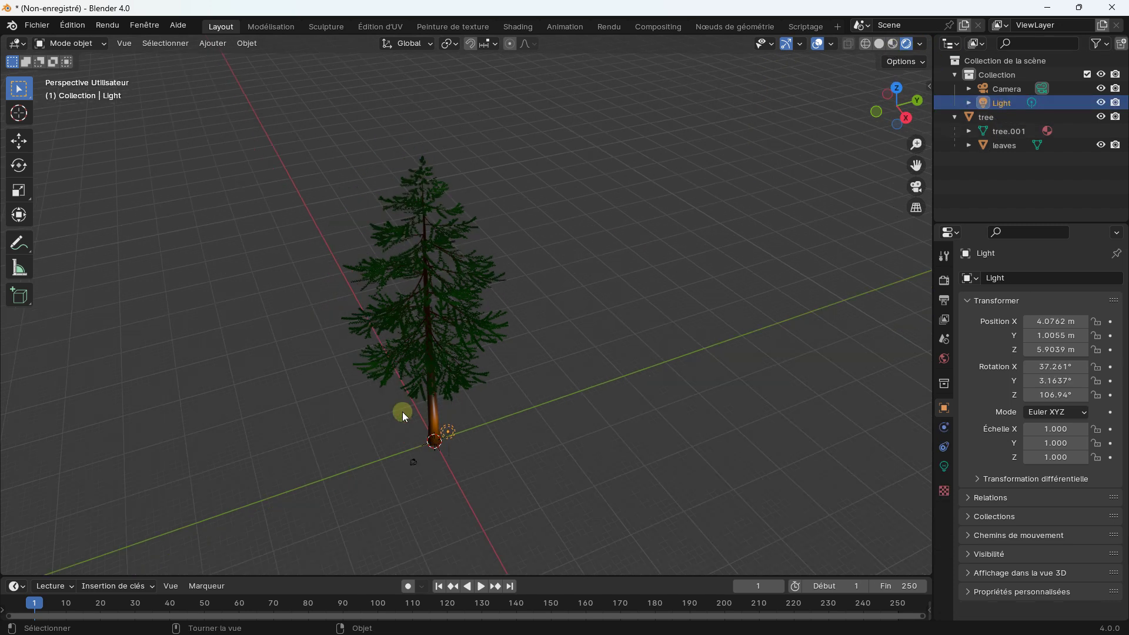
key(g)
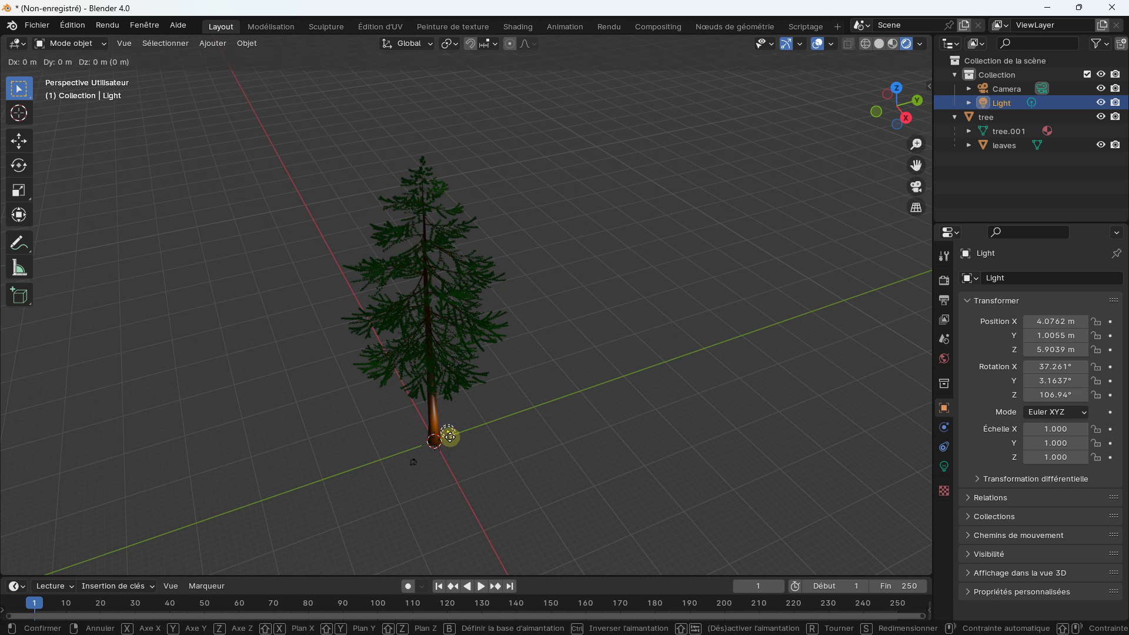
key(z)
click(468, 91)
middle_drag(471, 97, 510, 169)
Step: Reposition the light along the X and Y axes
key(g)
key(x)
click(621, 196)
key(g)
key(y)
click(646, 164)
mouse_move(645, 161)
middle_down()
mouse_move(642, 132)
mouse_move(555, 180)
middle_up()
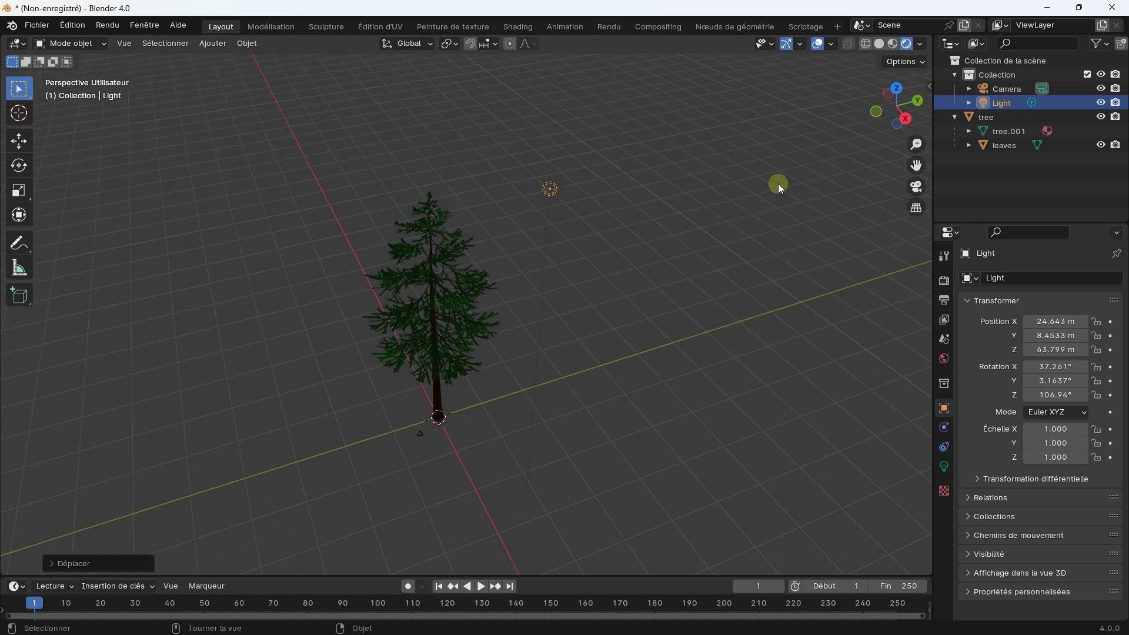
Step: Set the point light's power to 100000 W
click(944, 466)
click(1051, 372)
key(BackSpace)
text(100000)
key(Return)
Step: Orbit and zoom around the lit tree, inspecting the trunk close up and then the whole tree
middle_drag(399, 247, 376, 221)
scroll(468, 284, up, 3)
mouse_move(470, 260)
middle_down()
mouse_move(447, 265)
mouse_move(403, 226)
middle_up()
scroll(403, 226, up, 1)
scroll(414, 242, up, 3)
scroll(414, 242, up, 2)
scroll(409, 243, up, 2)
scroll(410, 249, down, 5)
scroll(474, 264, up, 6)
scroll(525, 276, down, 2)
middle_drag(471, 245, 653, 281)
scroll(641, 288, down, 2)
scroll(478, 221, up, 3)
scroll(517, 231, up, 2)
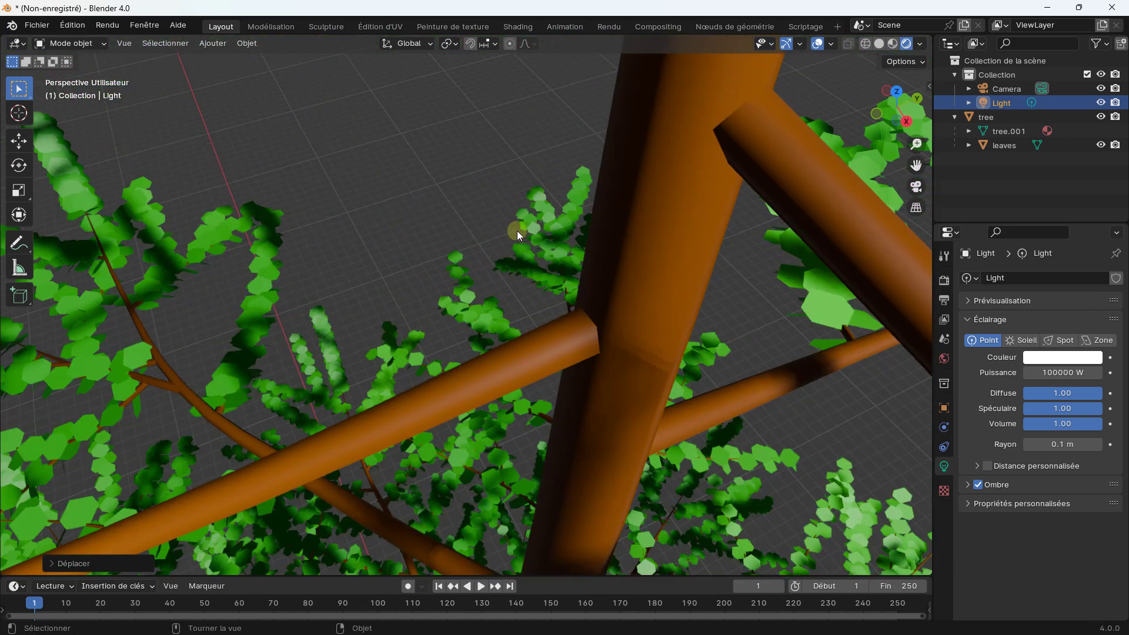
scroll(525, 231, down, 3)
scroll(525, 230, down, 4)
mouse_move(524, 230)
middle_down()
mouse_move(508, 296)
mouse_move(496, 256)
mouse_move(393, 281)
mouse_move(495, 255)
mouse_move(441, 255)
mouse_move(469, 244)
mouse_move(456, 250)
middle_up()
scroll(489, 259, down, 1)
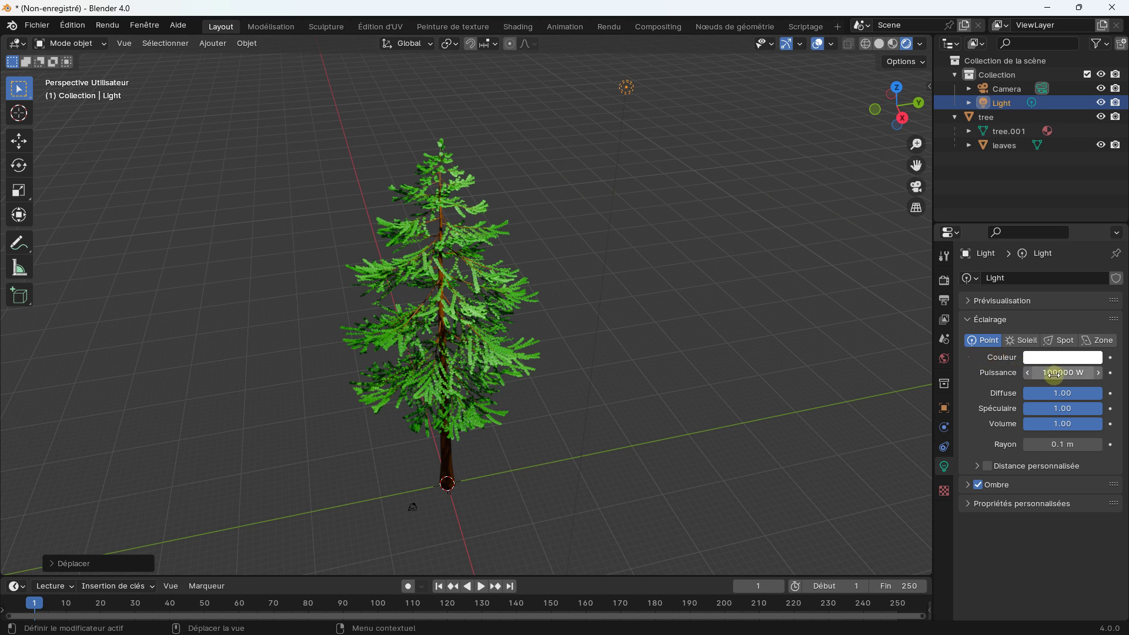
middle_drag(525, 299, 553, 239)
Step: Lift the light a little higher along Z, then deselect it
key(g)
key(z)
click(567, 157)
mouse_move(567, 156)
middle_down()
mouse_move(453, 228)
mouse_move(475, 214)
middle_up()
scroll(480, 258, up, 3)
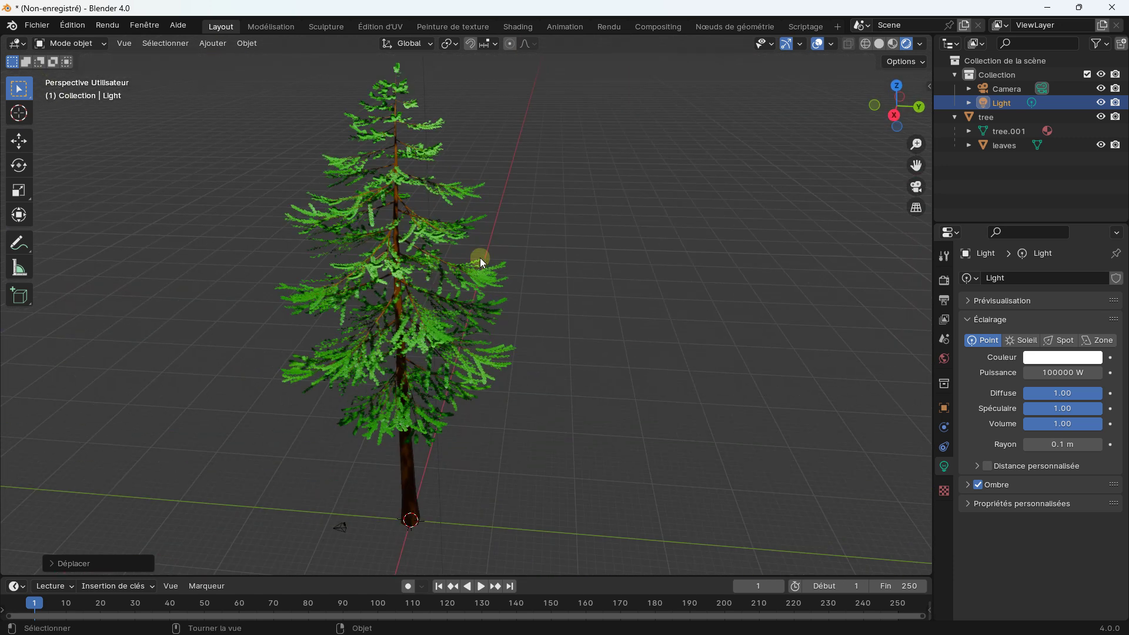
click(568, 206)
mouse_move(568, 206)
middle_down()
mouse_move(673, 188)
mouse_move(668, 223)
mouse_move(613, 211)
mouse_move(608, 227)
mouse_move(517, 201)
mouse_move(580, 151)
mouse_move(608, 199)
mouse_move(584, 206)
middle_up()
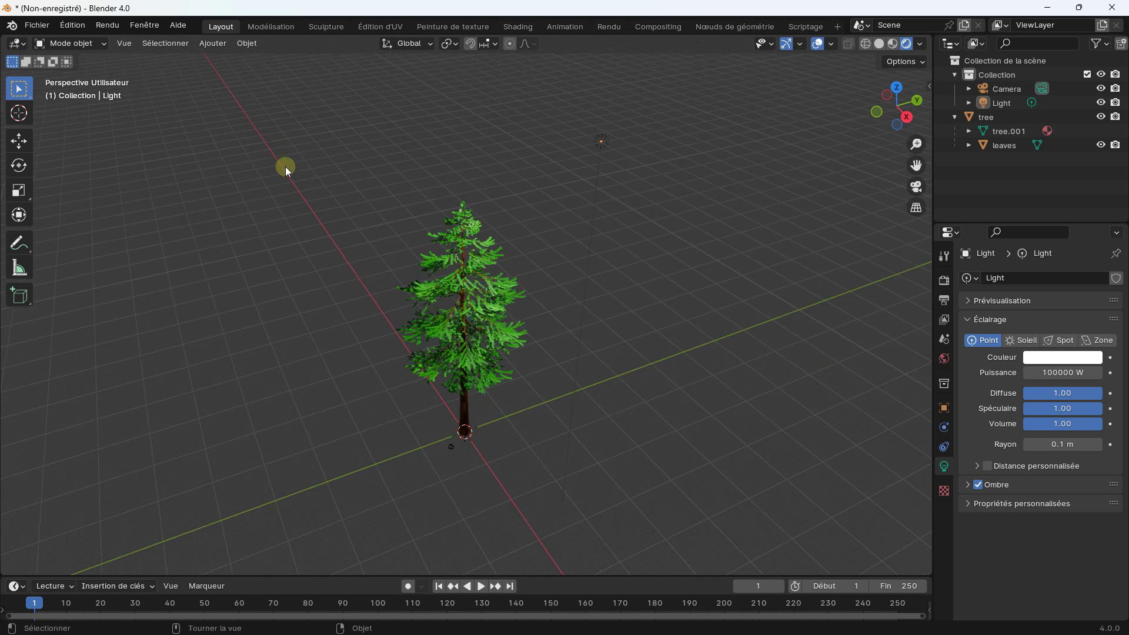
Step: Box-select the tree, leaves, camera and light and delete them all
scroll(285, 167, down, 1)
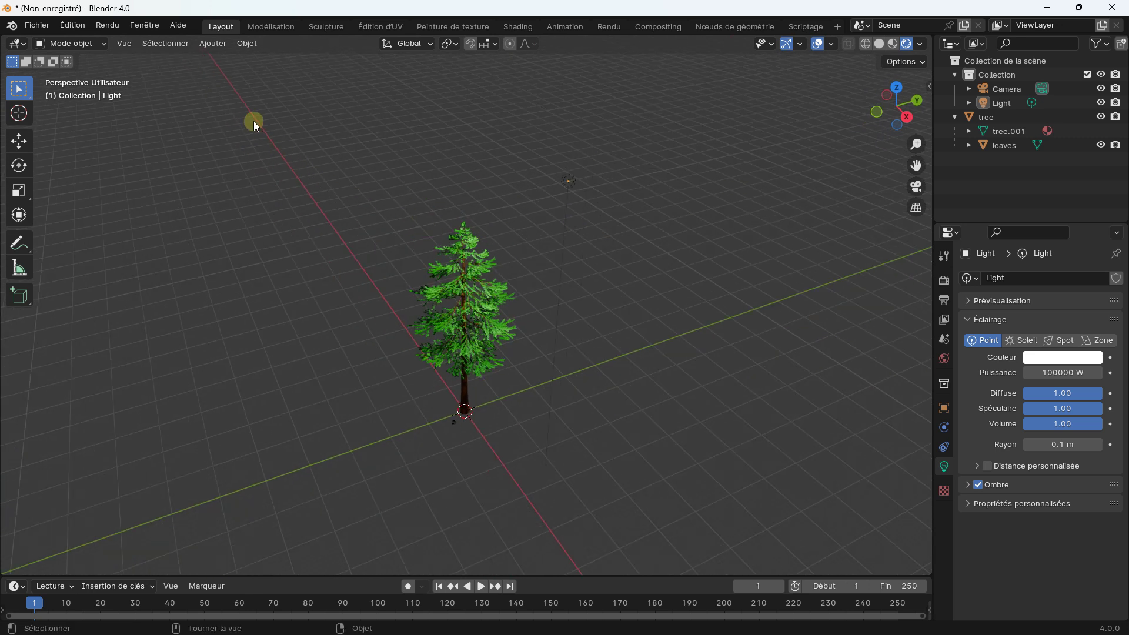
click(993, 119)
scroll(323, 172, down, 3)
mouse_move(246, 149)
mouse_down()
mouse_move(658, 500)
mouse_move(742, 504)
mouse_up()
key(Delete)
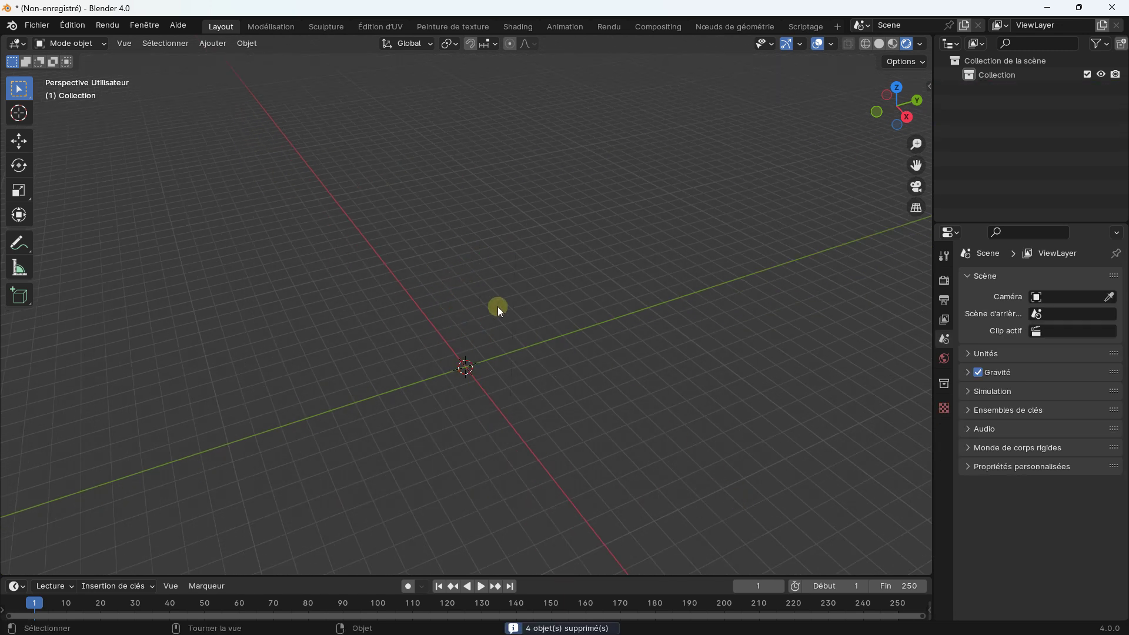